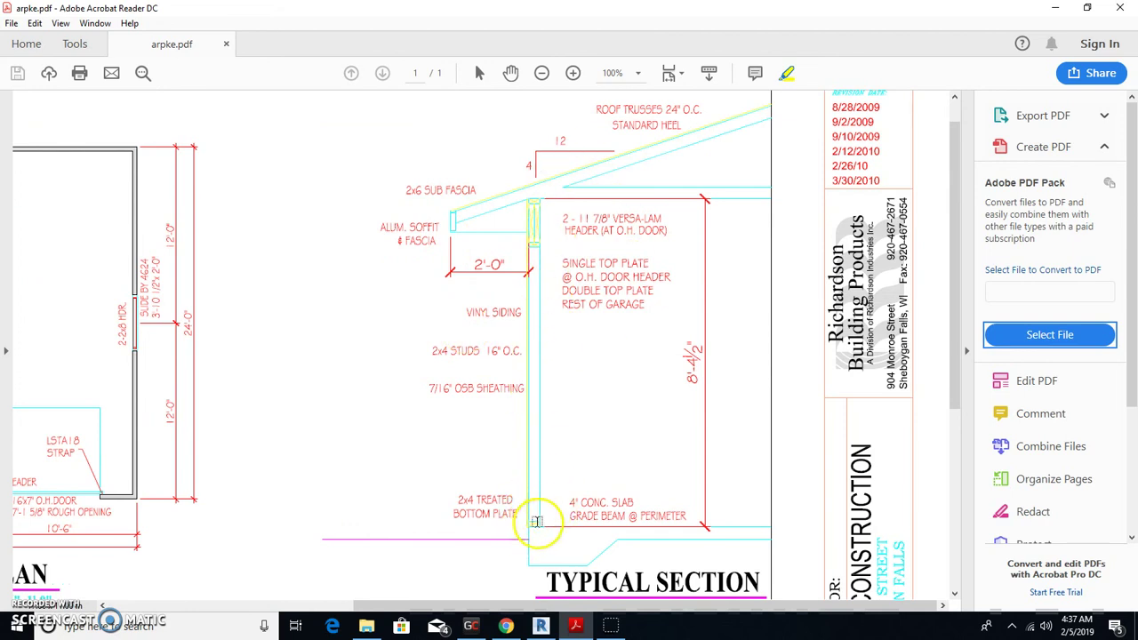
- Examine the typical section in arpke.pdf at the treated bottom plate, the overhead door header and the top plate notes
{"action": "scroll", "coordinate": [533, 532], "scroll_direction": "up", "scroll_amount": 4, "text": "ctrl"}
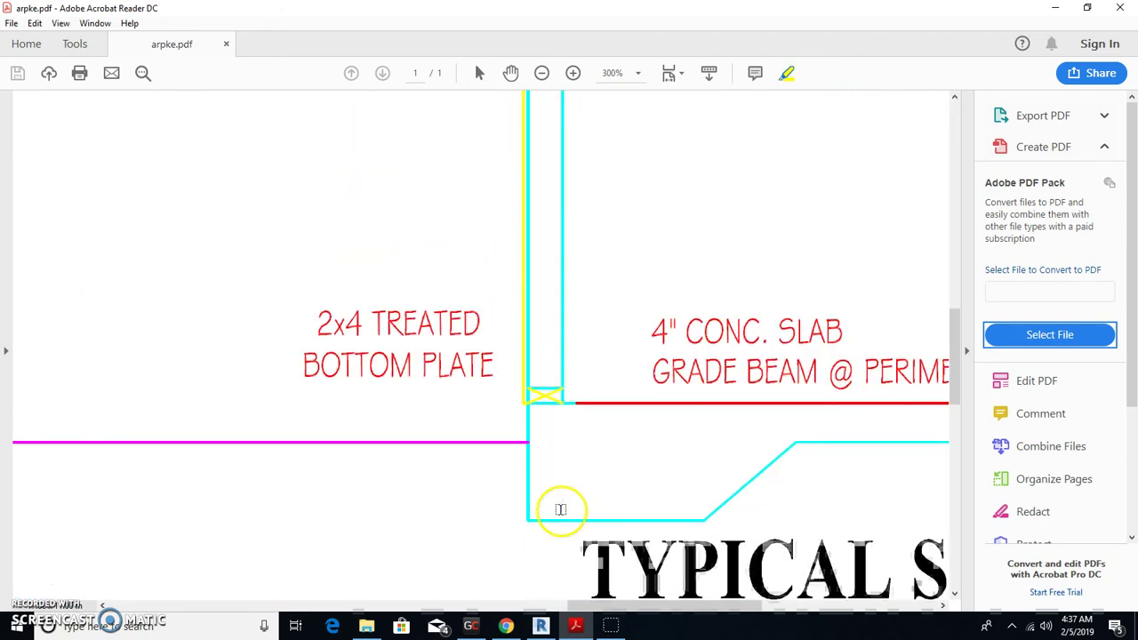
{"action": "scroll", "coordinate": [545, 408], "scroll_direction": "up", "scroll_amount": 2, "text": "ctrl"}
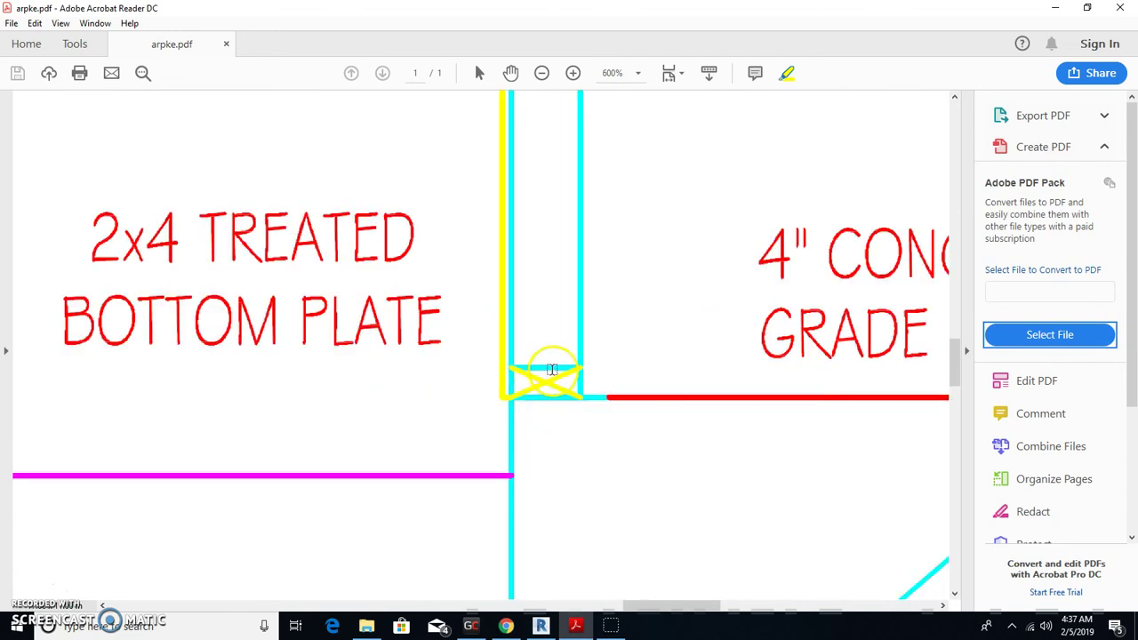
{"action": "scroll", "coordinate": [552, 369], "scroll_direction": "up", "scroll_amount": 15}
{"action": "scroll", "coordinate": [549, 369], "scroll_direction": "up", "scroll_amount": 10}
{"action": "left_click", "coordinate": [598, 211]}
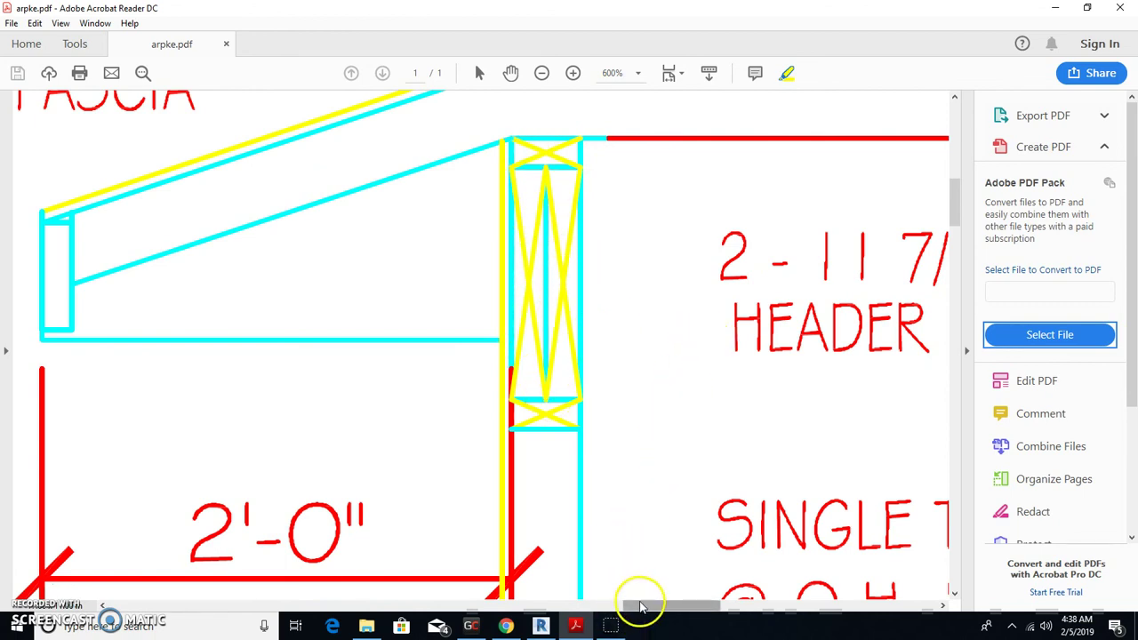
{"action": "left_click_drag", "start_coordinate": [638, 602], "coordinate": [689, 612]}
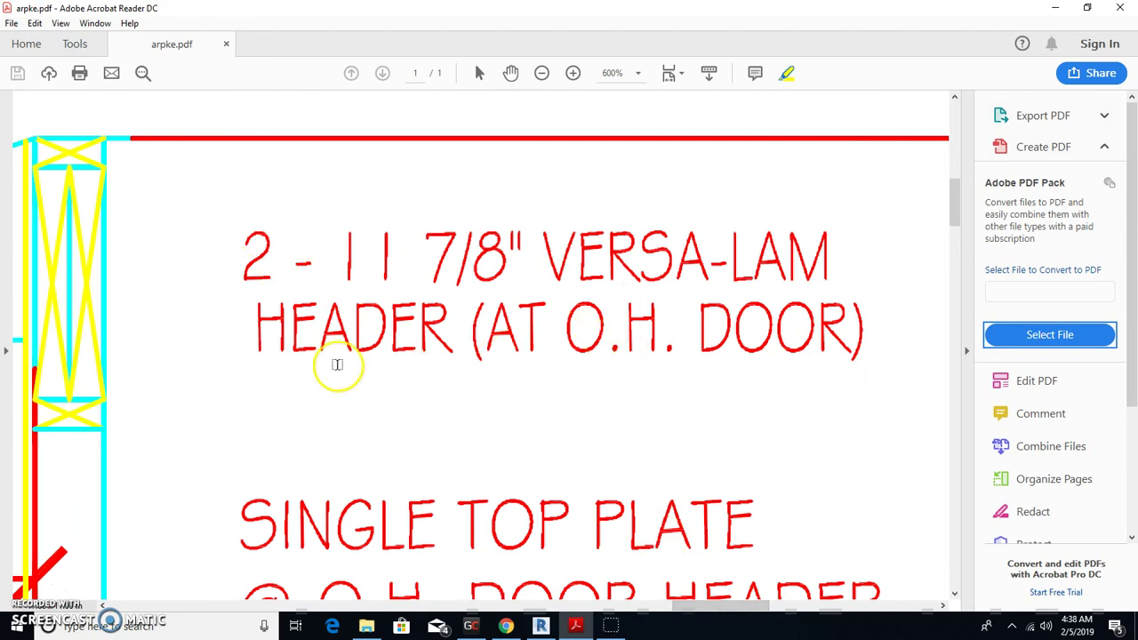
{"action": "left_click_drag", "start_coordinate": [689, 610], "coordinate": [658, 609]}
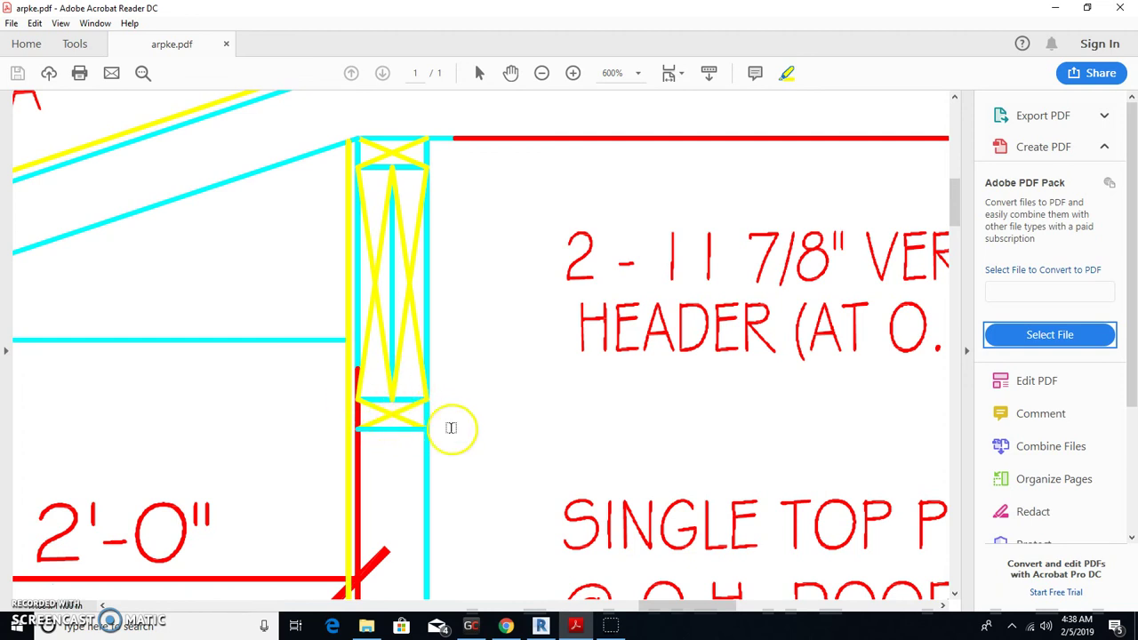
- Switch to the Revit garage model and draw a Wall Section through the overhead door wall on the Level 1 plan
{"action": "left_click", "coordinate": [549, 630]}
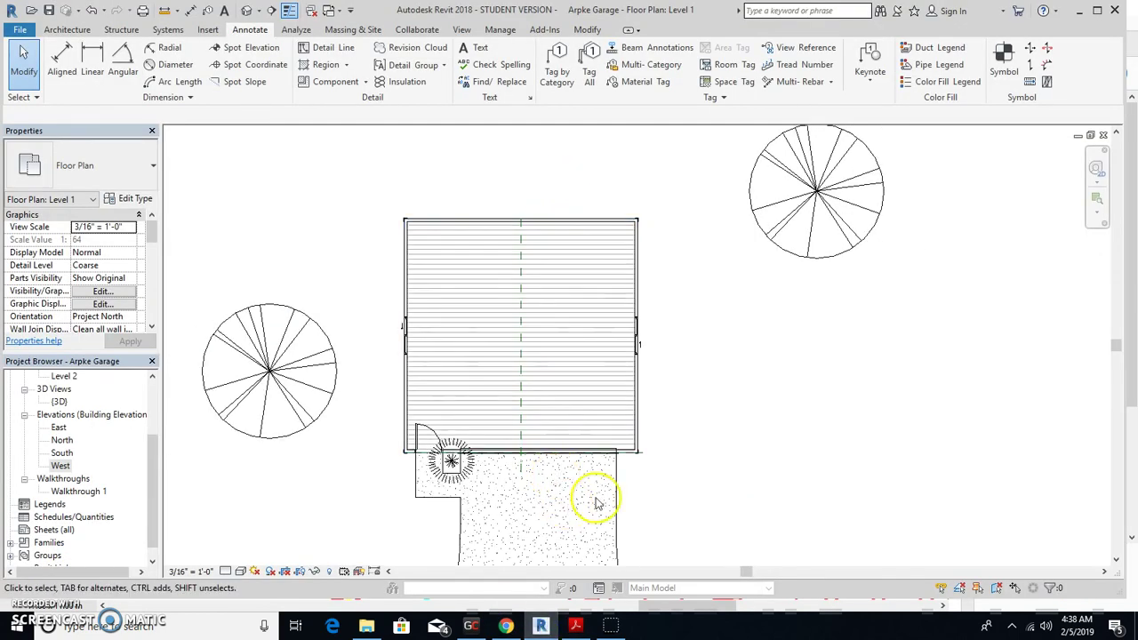
{"action": "scroll", "coordinate": [608, 445], "scroll_direction": "up", "scroll_amount": 2}
{"action": "scroll", "coordinate": [638, 483], "scroll_direction": "down", "scroll_amount": 2}
{"action": "middle_click_drag", "start_coordinate": [640, 477], "coordinate": [635, 427]}
{"action": "scroll", "coordinate": [631, 427], "scroll_direction": "up", "scroll_amount": 2}
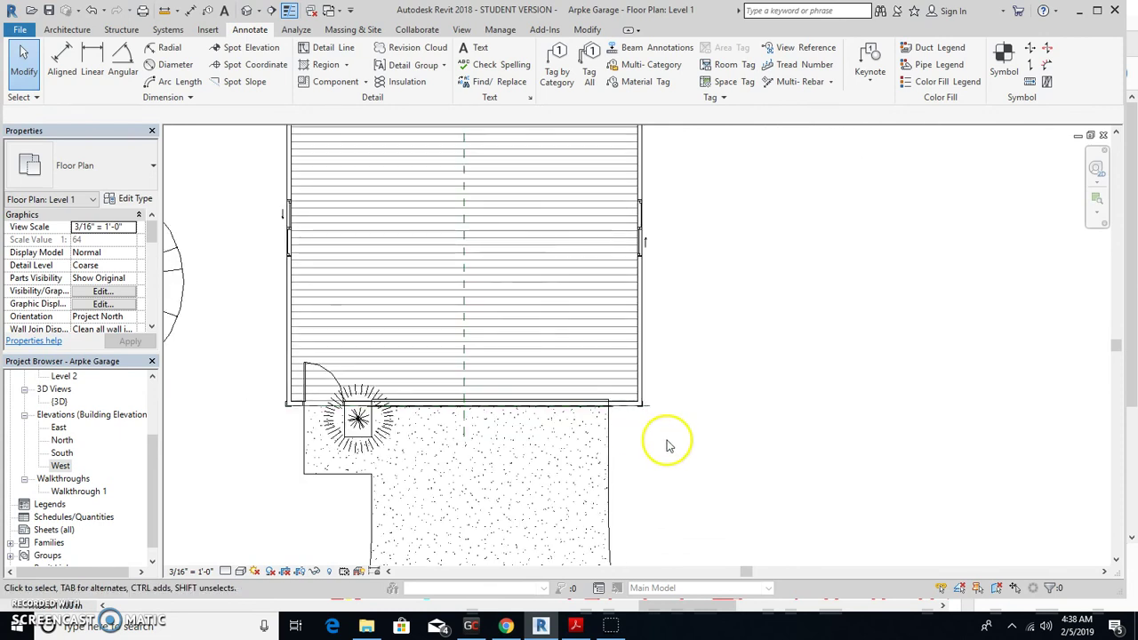
{"action": "middle_click_drag", "start_coordinate": [676, 406], "coordinate": [614, 394]}
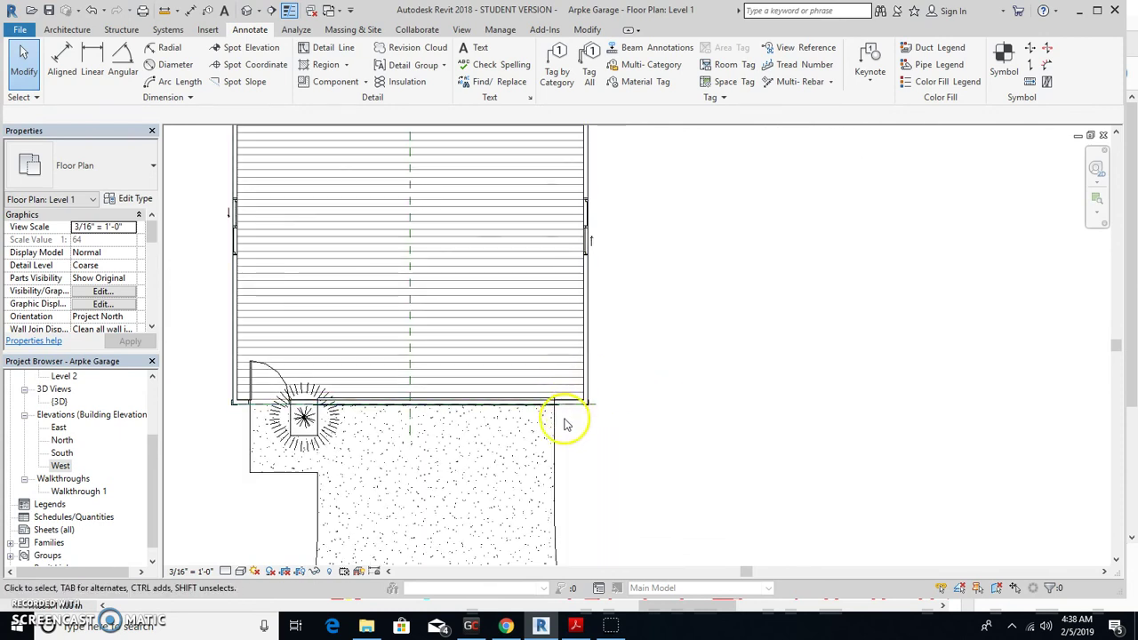
{"action": "scroll", "coordinate": [475, 401], "scroll_direction": "down", "scroll_amount": 1}
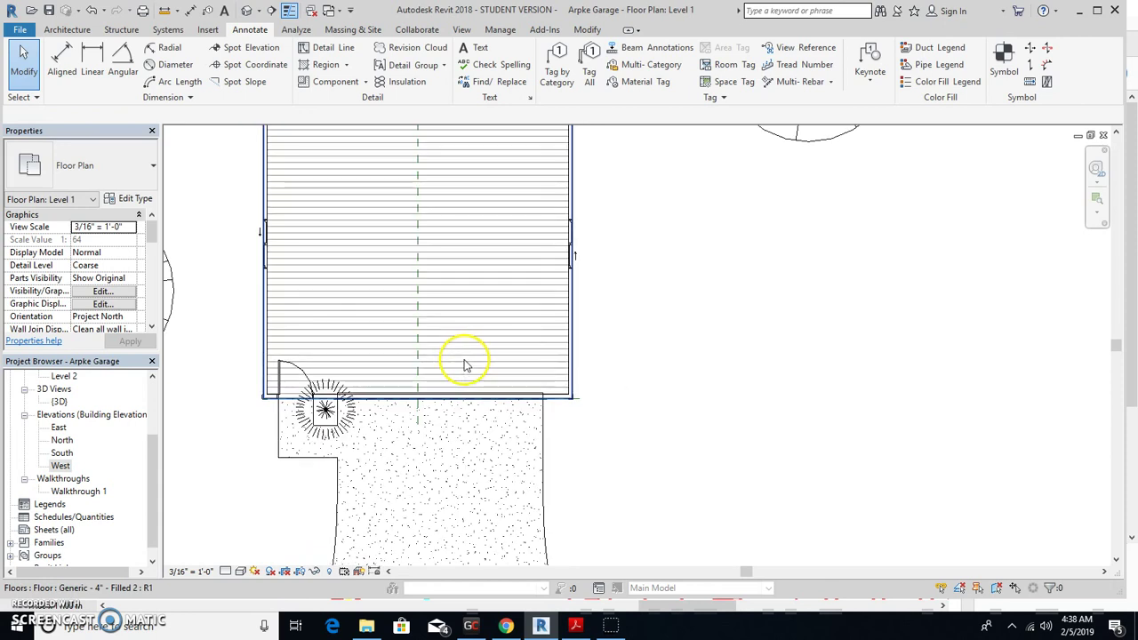
{"action": "scroll", "coordinate": [475, 389], "scroll_direction": "down", "scroll_amount": 3}
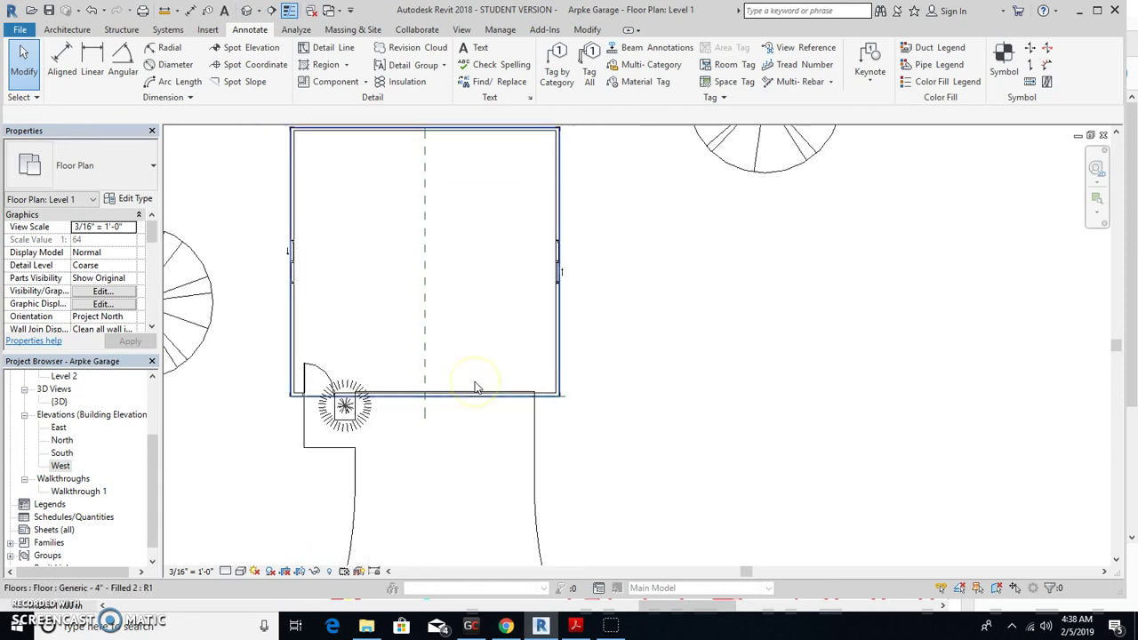
{"action": "scroll", "coordinate": [475, 388], "scroll_direction": "up", "scroll_amount": 3}
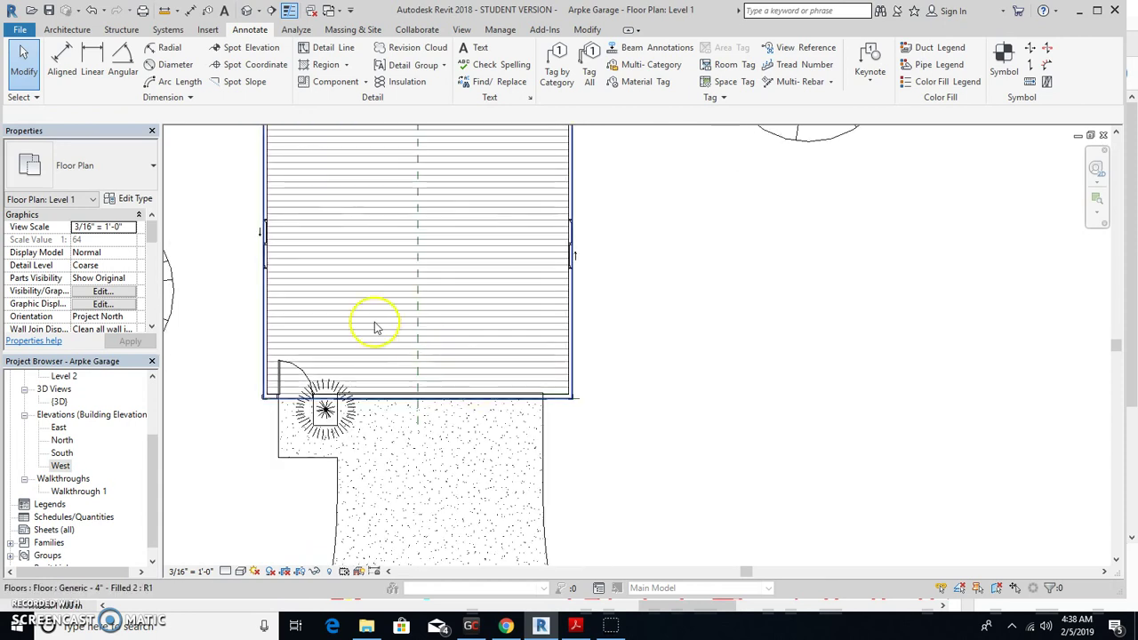
{"action": "left_click", "coordinate": [462, 31]}
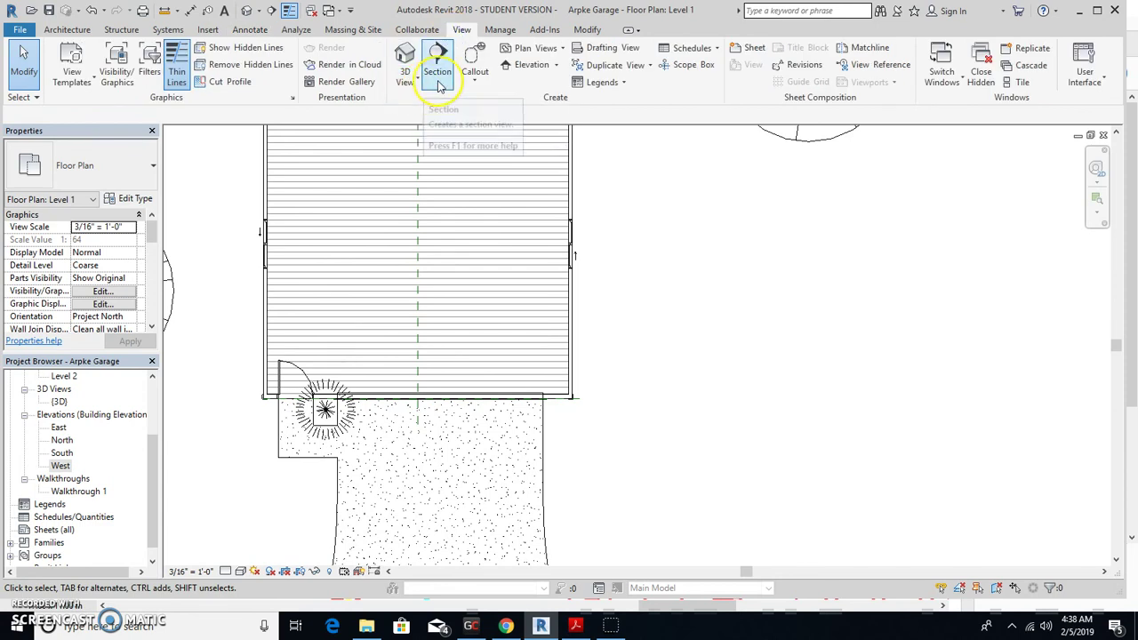
{"action": "left_click", "coordinate": [438, 76]}
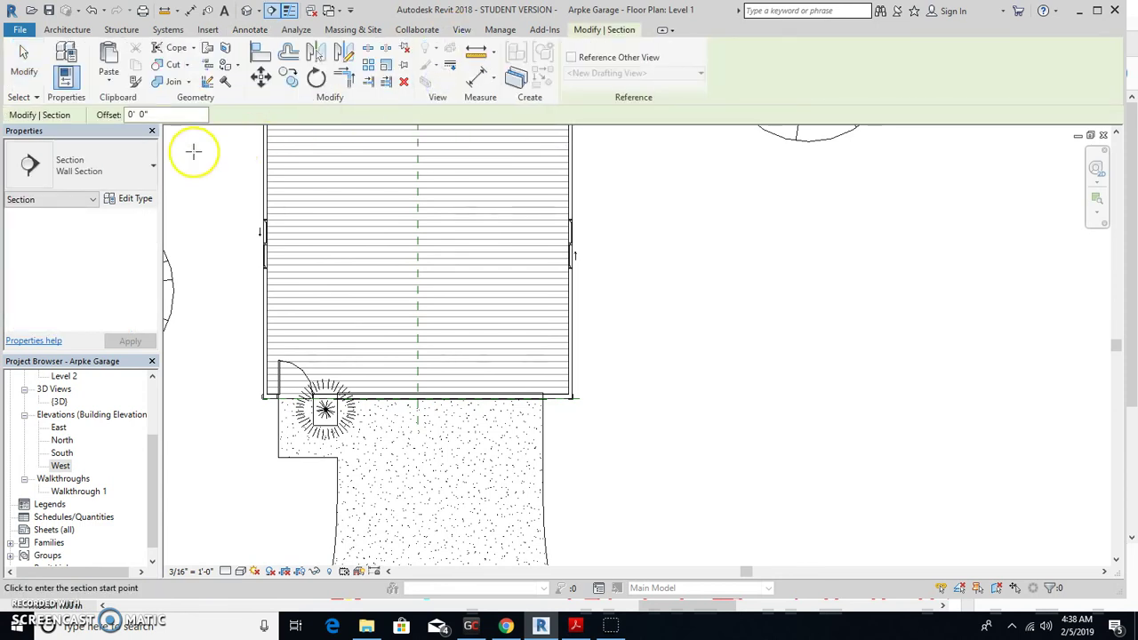
{"action": "left_click", "coordinate": [120, 172]}
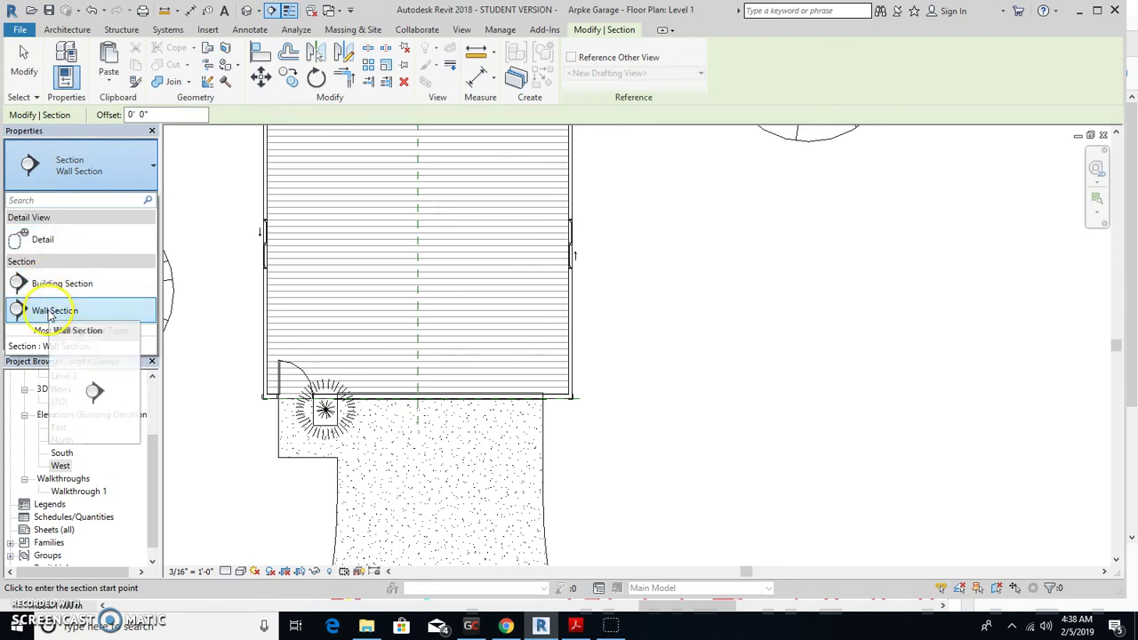
{"action": "left_click", "coordinate": [484, 357]}
{"action": "left_click", "coordinate": [484, 357]}
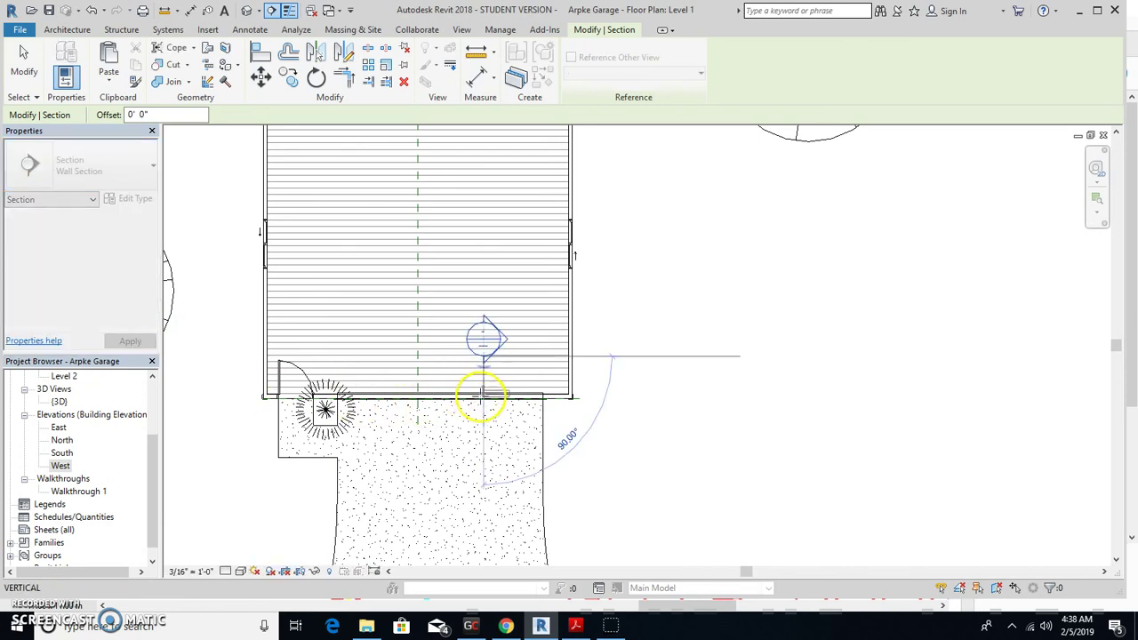
{"action": "left_click", "coordinate": [482, 441]}
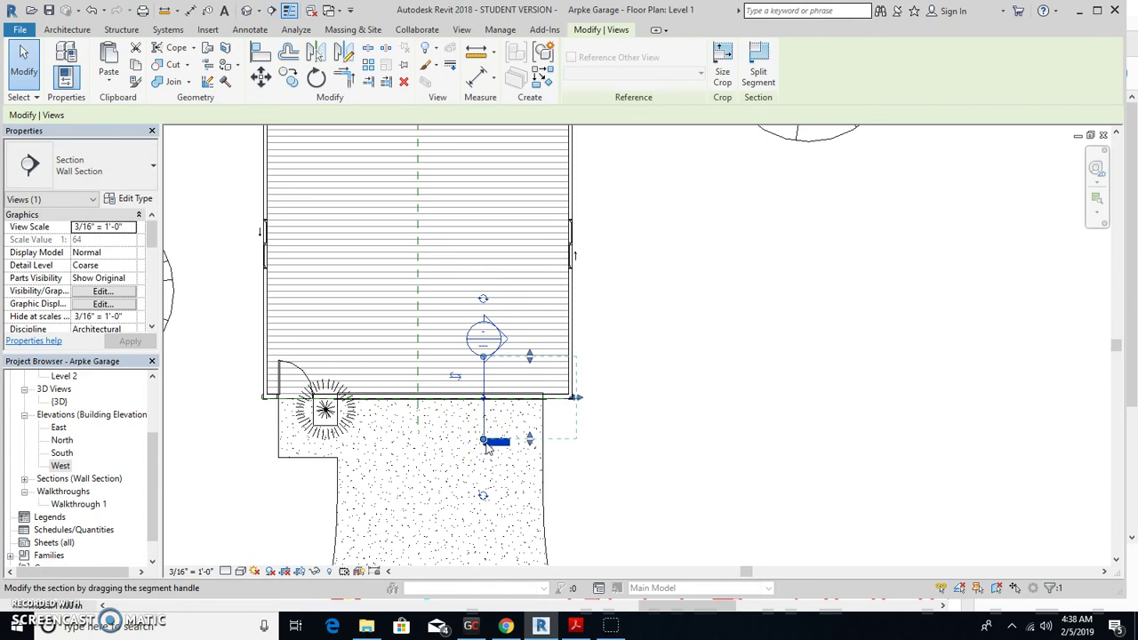
- Extend the section's view depth slightly further past the garage's side wall and open the new wall section view
{"action": "left_click_drag", "start_coordinate": [579, 399], "coordinate": [595, 400]}
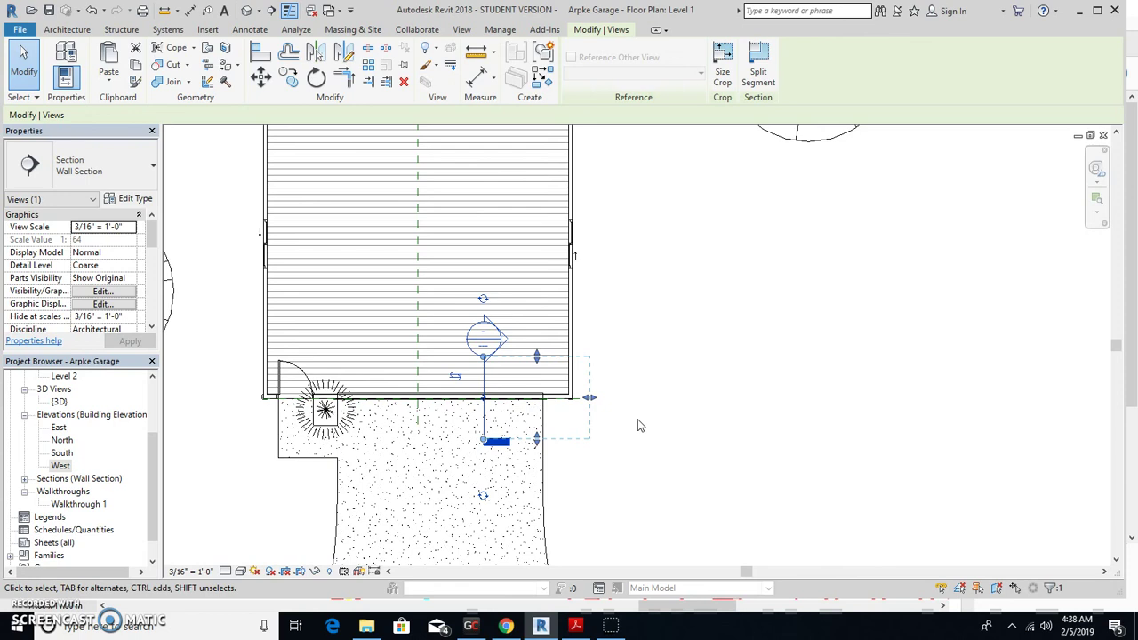
{"action": "left_click", "coordinate": [683, 411]}
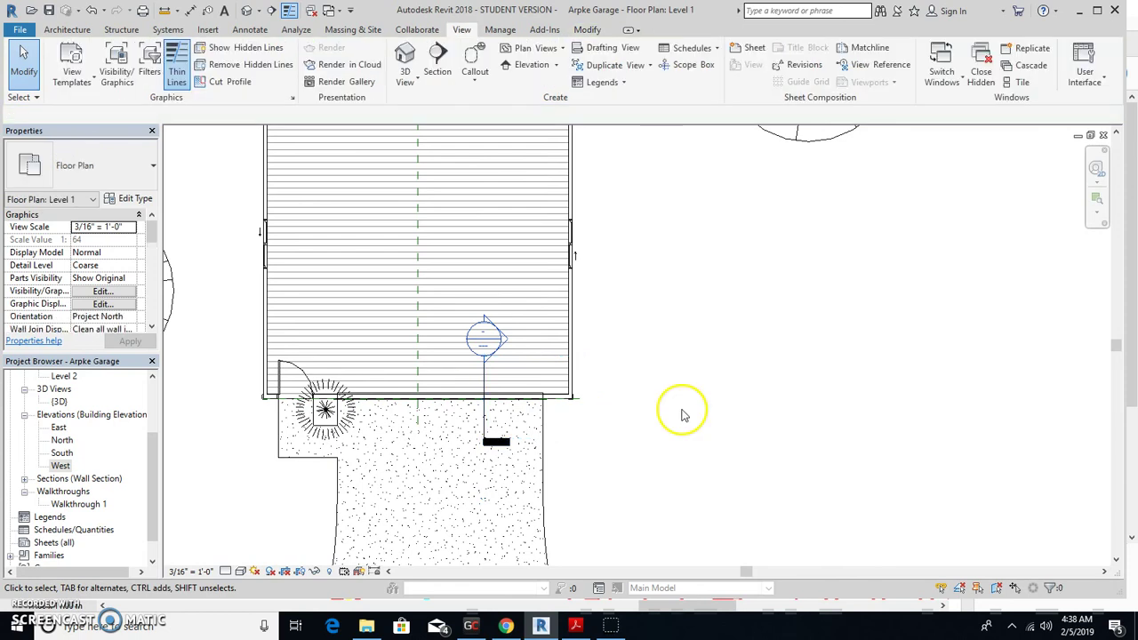
{"action": "left_click", "coordinate": [25, 480]}
{"action": "double_click", "coordinate": [67, 492]}
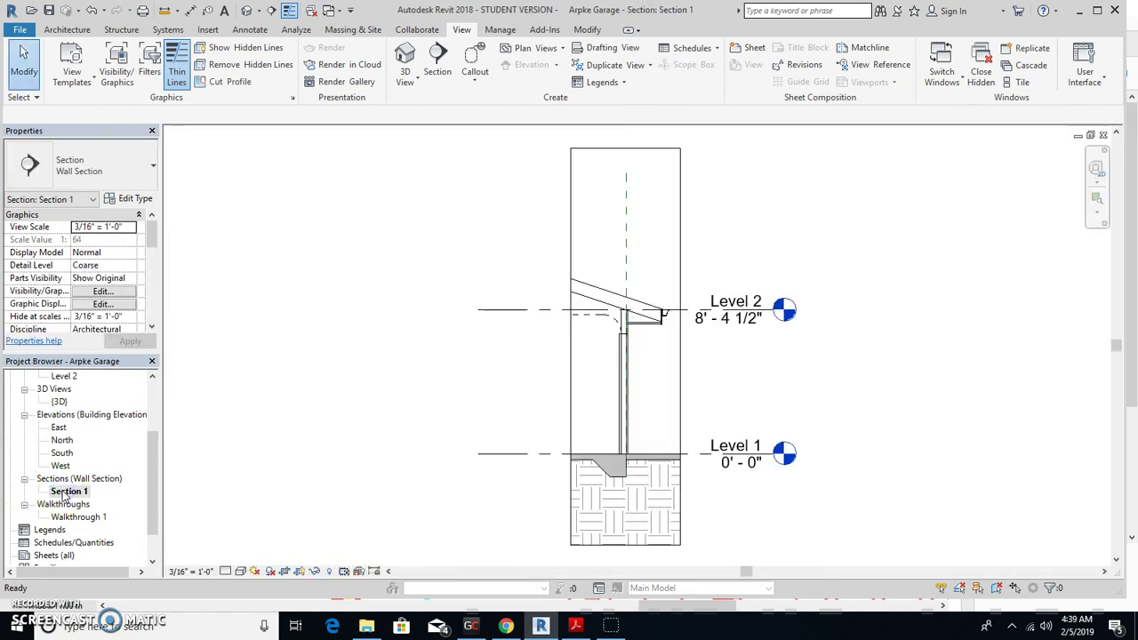
- Widen the wall section's crop region slightly on both sides, and hide the crop region
{"action": "scroll", "coordinate": [658, 336], "scroll_direction": "up", "scroll_amount": 4}
{"action": "middle_click_drag", "start_coordinate": [658, 378], "coordinate": [498, 340]}
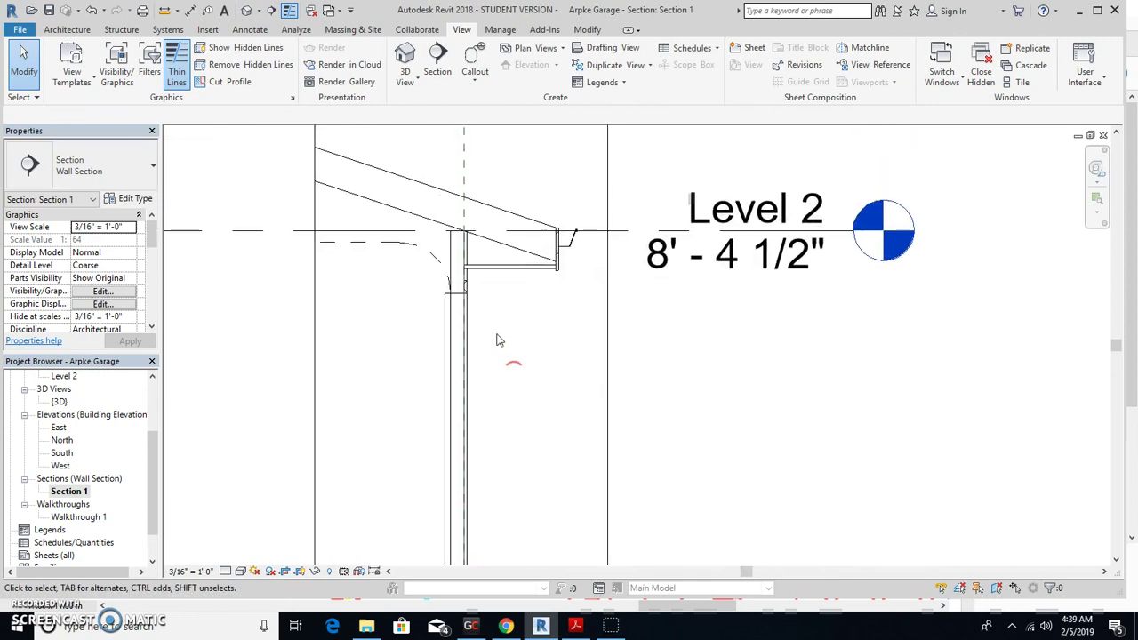
{"action": "scroll", "coordinate": [534, 356], "scroll_direction": "down", "scroll_amount": 1}
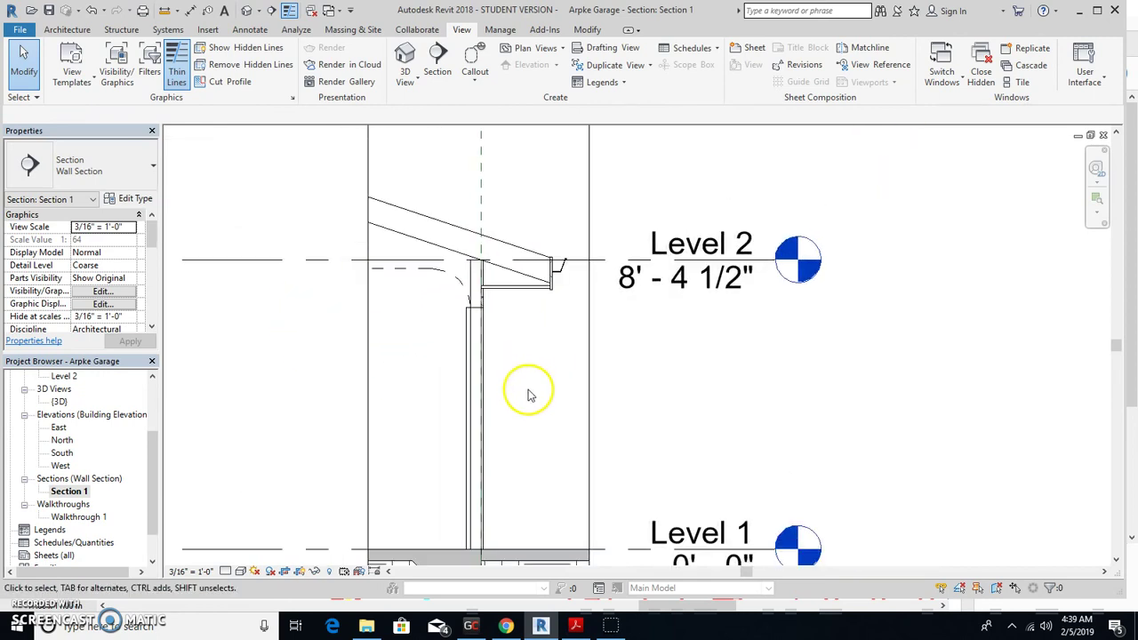
{"action": "middle_click_drag", "start_coordinate": [526, 389], "coordinate": [508, 310]}
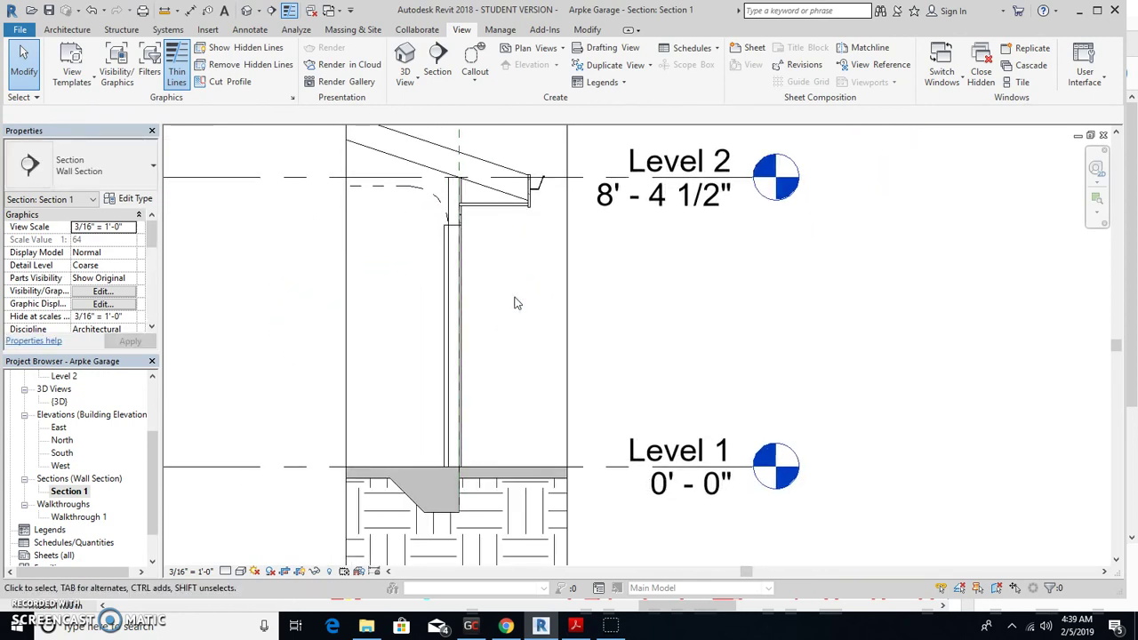
{"action": "scroll", "coordinate": [514, 304], "scroll_direction": "down", "scroll_amount": 2}
{"action": "left_click", "coordinate": [548, 338]}
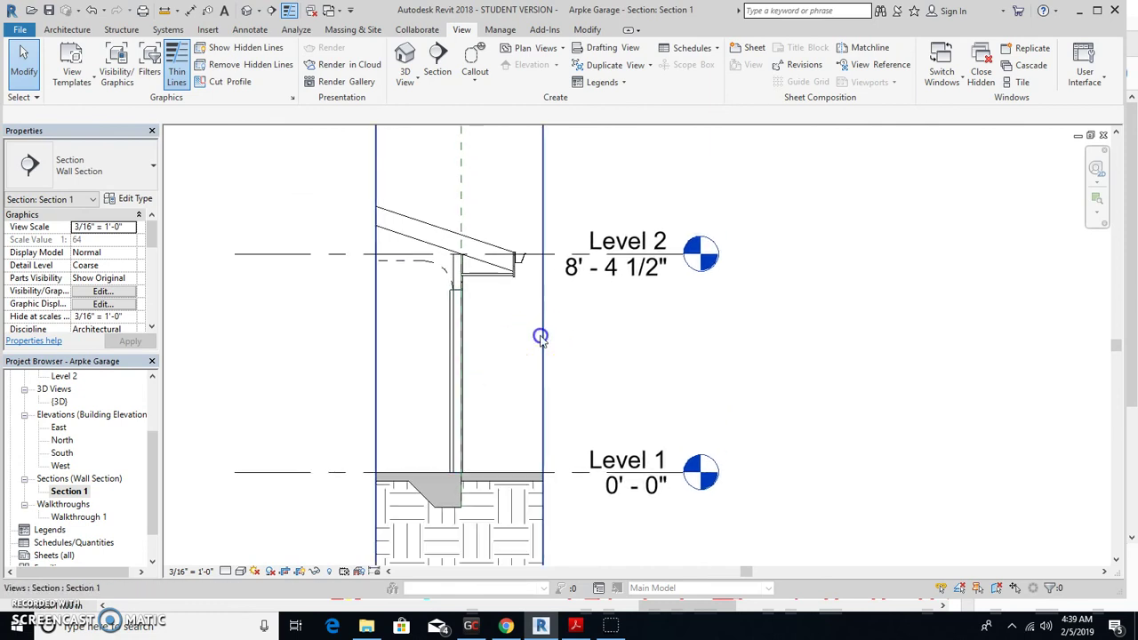
{"action": "mouse_move", "coordinate": [375, 310]}
{"action": "left_mouse_down"}
{"action": "mouse_move", "coordinate": [326, 310]}
{"action": "mouse_move", "coordinate": [364, 313]}
{"action": "left_mouse_up"}
{"action": "left_click", "coordinate": [542, 312]}
{"action": "mouse_move", "coordinate": [542, 313]}
{"action": "left_mouse_down"}
{"action": "mouse_move", "coordinate": [519, 305]}
{"action": "mouse_move", "coordinate": [549, 310]}
{"action": "left_mouse_up"}
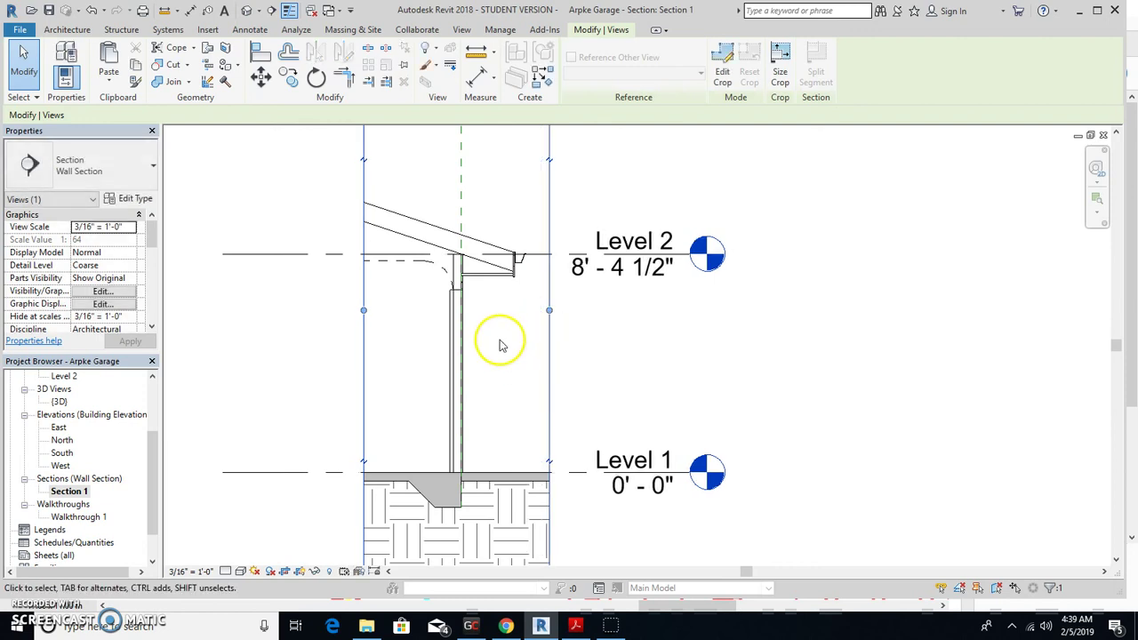
{"action": "scroll", "coordinate": [500, 345], "scroll_direction": "down", "scroll_amount": 1}
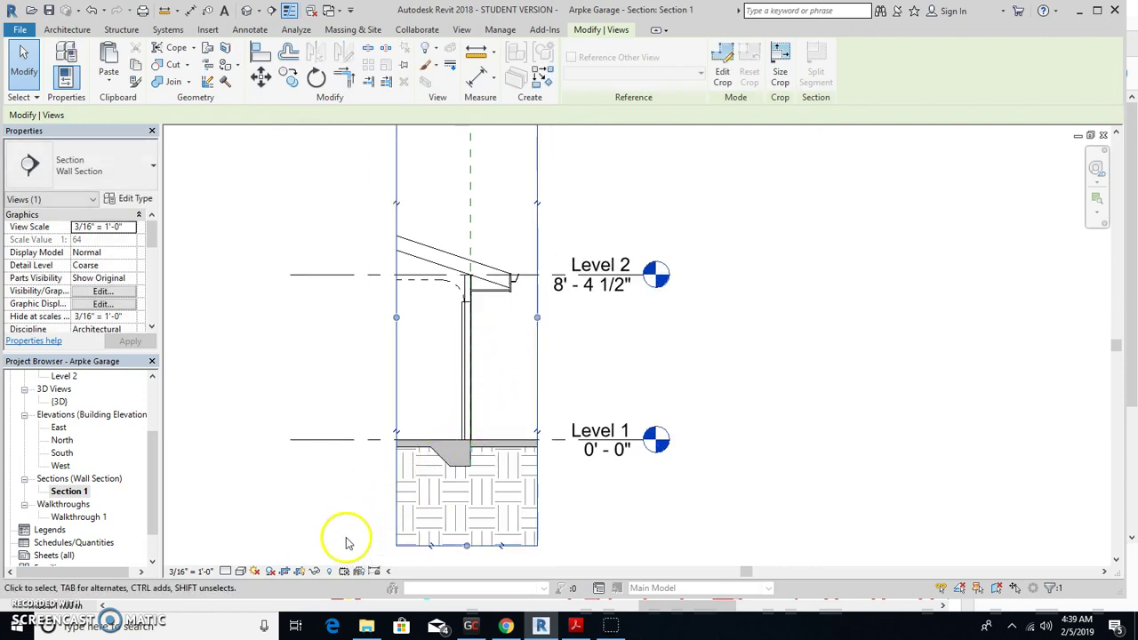
{"action": "left_click", "coordinate": [299, 574]}
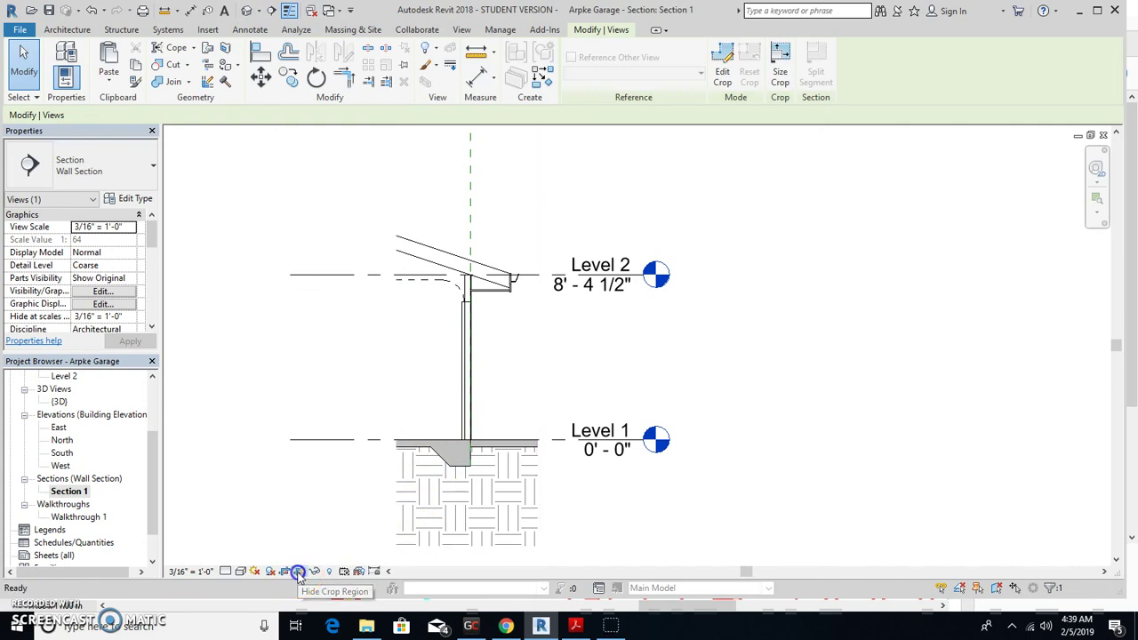
- Examine the wall section at the door header, soffit, fascia and gutter, and down at the slab and grade beam
{"action": "scroll", "coordinate": [471, 311], "scroll_direction": "up", "scroll_amount": 3}
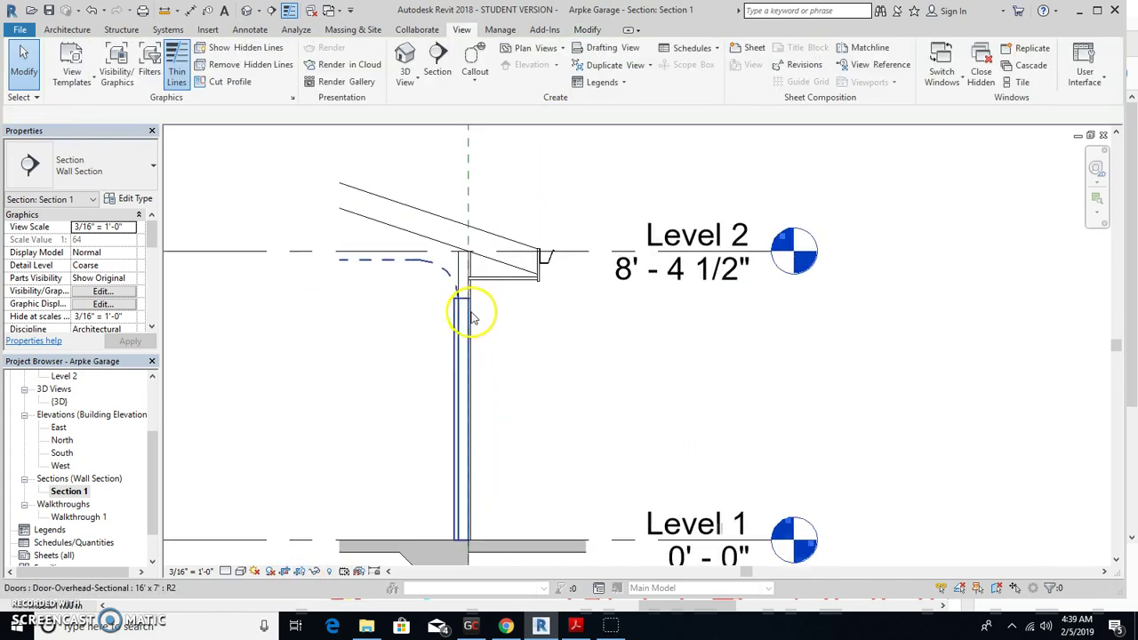
{"action": "scroll", "coordinate": [486, 278], "scroll_direction": "up", "scroll_amount": 2}
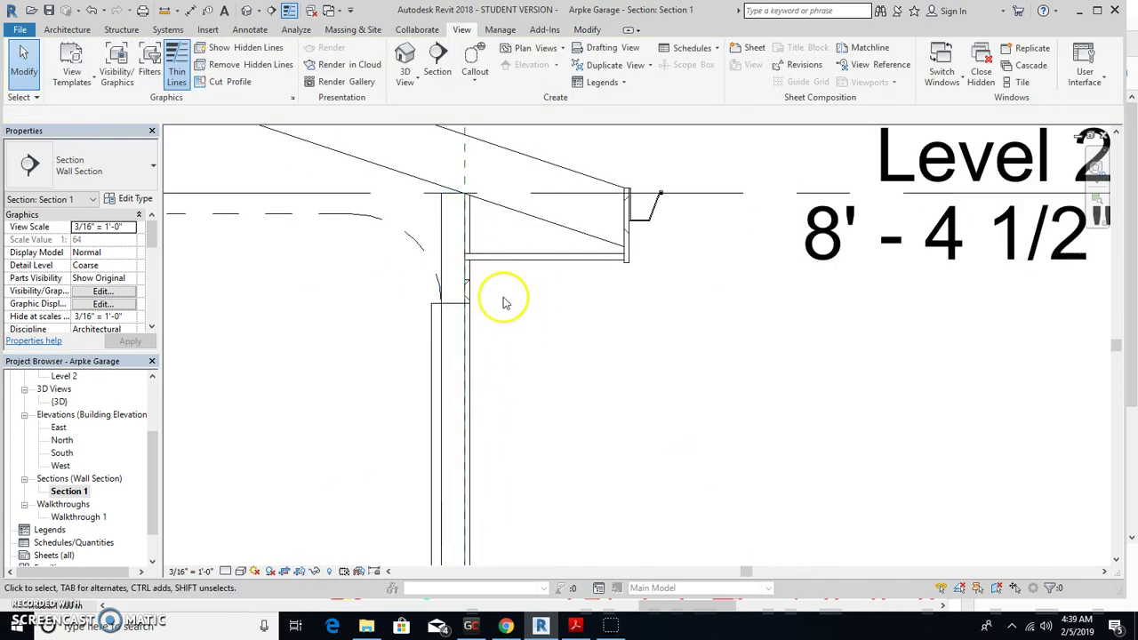
{"action": "scroll", "coordinate": [503, 304], "scroll_direction": "down", "scroll_amount": 2}
{"action": "middle_click_drag", "start_coordinate": [508, 300], "coordinate": [579, 350]}
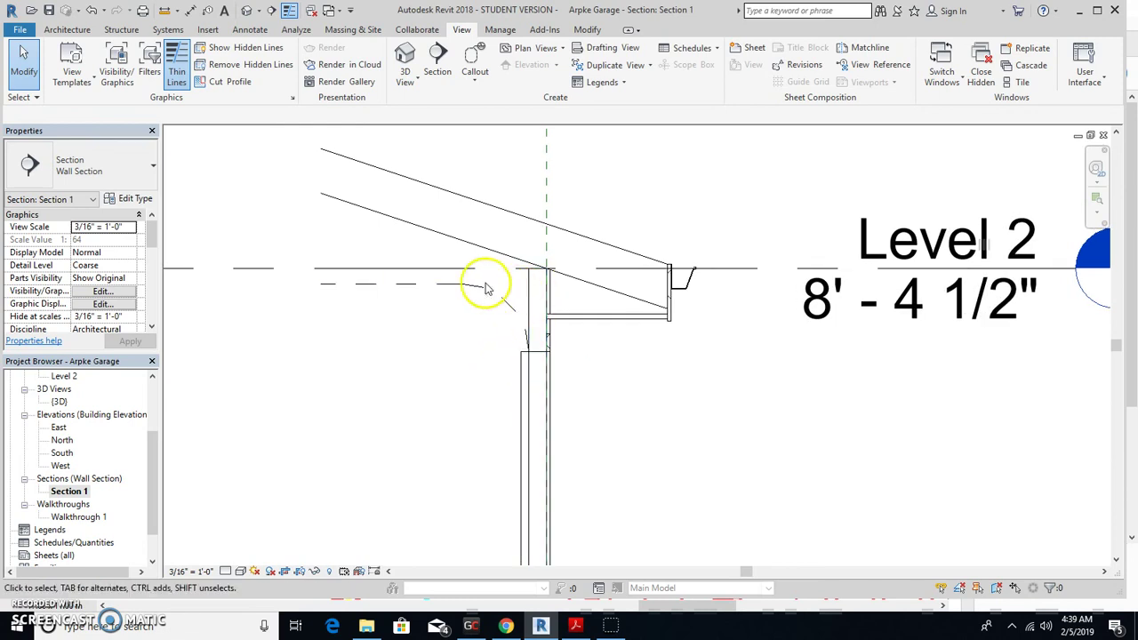
{"action": "scroll", "coordinate": [579, 432], "scroll_direction": "down", "scroll_amount": 2}
{"action": "middle_click_drag", "start_coordinate": [610, 457], "coordinate": [618, 426]}
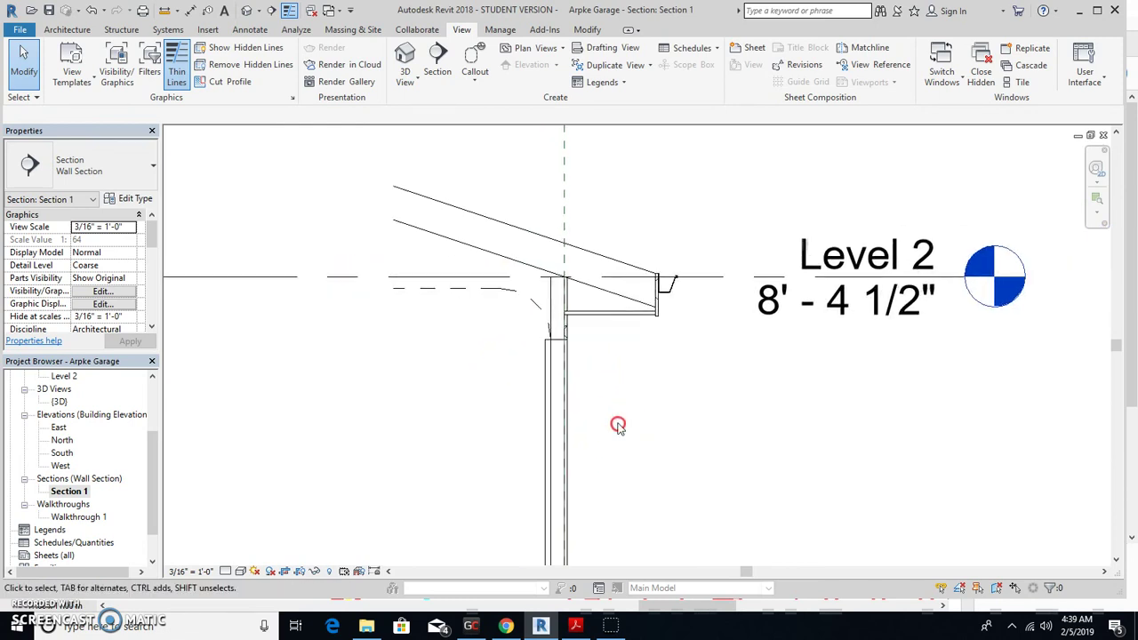
{"action": "scroll", "coordinate": [656, 311], "scroll_direction": "up", "scroll_amount": 2}
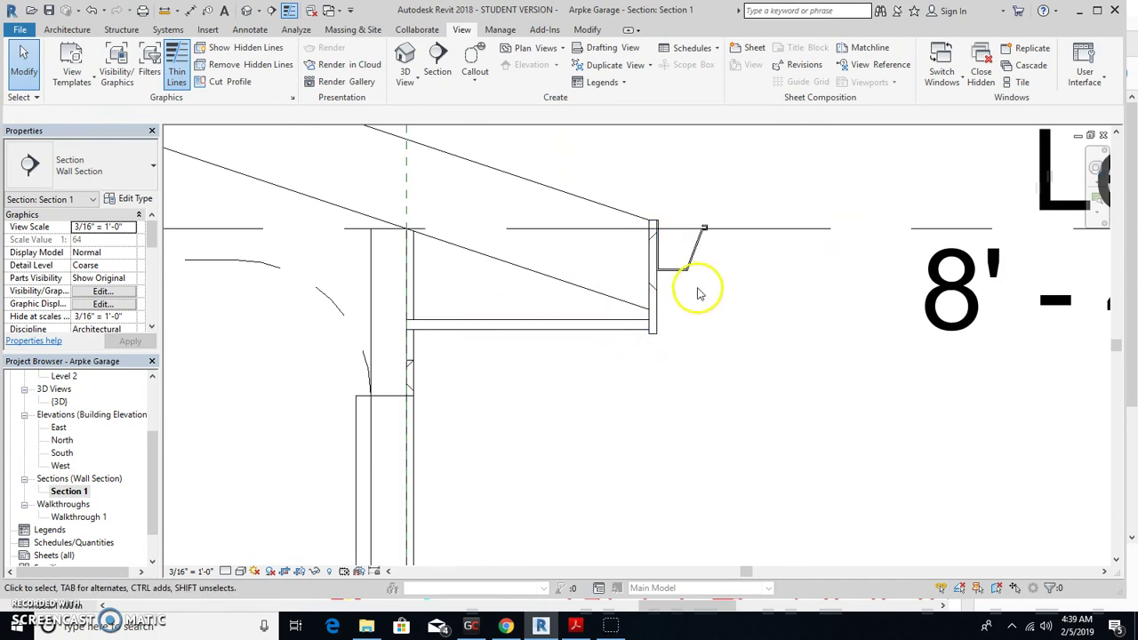
{"action": "scroll", "coordinate": [549, 382], "scroll_direction": "down", "scroll_amount": 4}
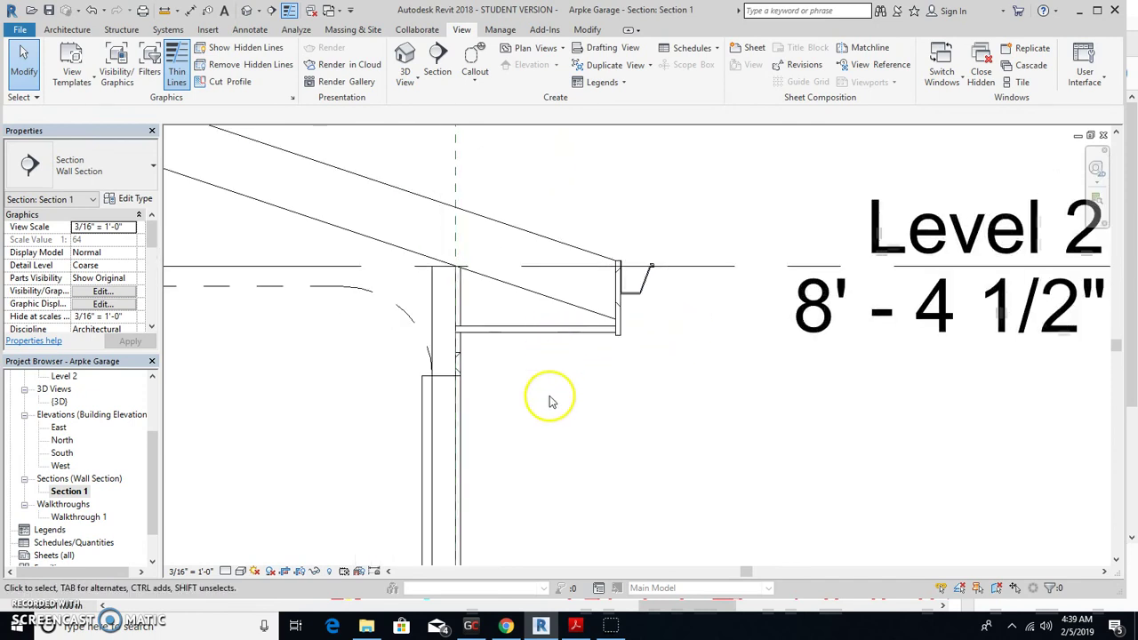
{"action": "middle_click_drag", "start_coordinate": [545, 443], "coordinate": [566, 288]}
{"action": "middle_click_drag", "start_coordinate": [551, 444], "coordinate": [529, 380]}
{"action": "scroll", "coordinate": [476, 430], "scroll_direction": "up", "scroll_amount": 2}
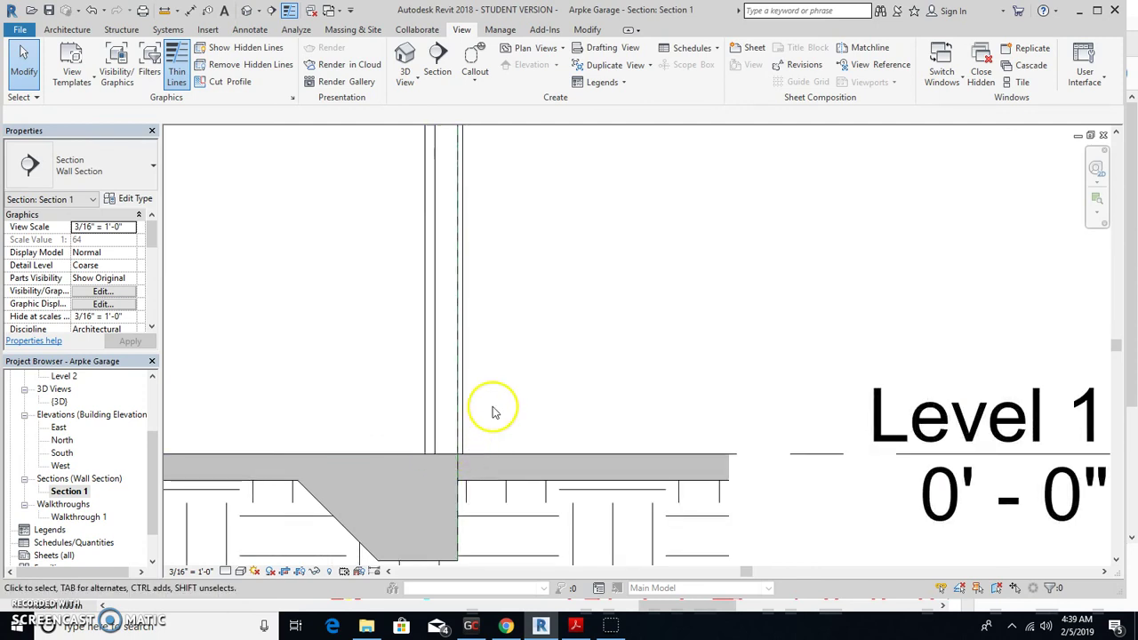
{"action": "scroll", "coordinate": [507, 380], "scroll_direction": "down", "scroll_amount": 2}
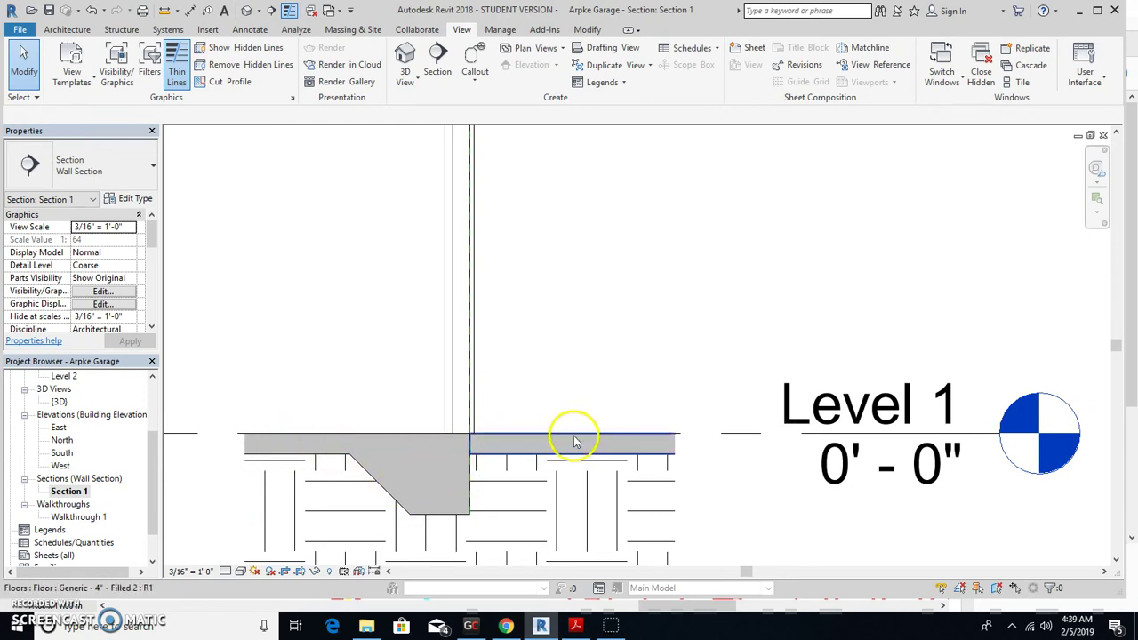
{"action": "middle_click_drag", "start_coordinate": [506, 388], "coordinate": [567, 217]}
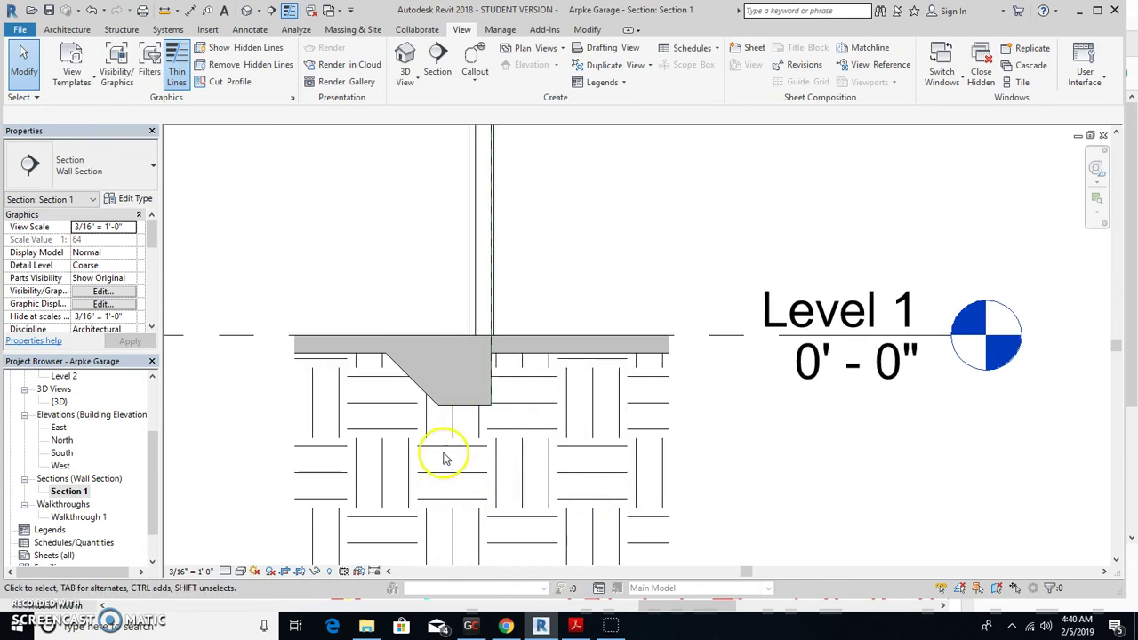
- Start a detail component in the wall section and browse the family library to Detail Items, Div 06-Wood and Plastic, 061100-Wood Framing
{"action": "mouse_move", "coordinate": [502, 378]}
{"action": "middle_mouse_down"}
{"action": "mouse_move", "coordinate": [501, 495]}
{"action": "mouse_move", "coordinate": [468, 310]}
{"action": "mouse_move", "coordinate": [534, 399]}
{"action": "mouse_move", "coordinate": [534, 462]}
{"action": "middle_mouse_up"}
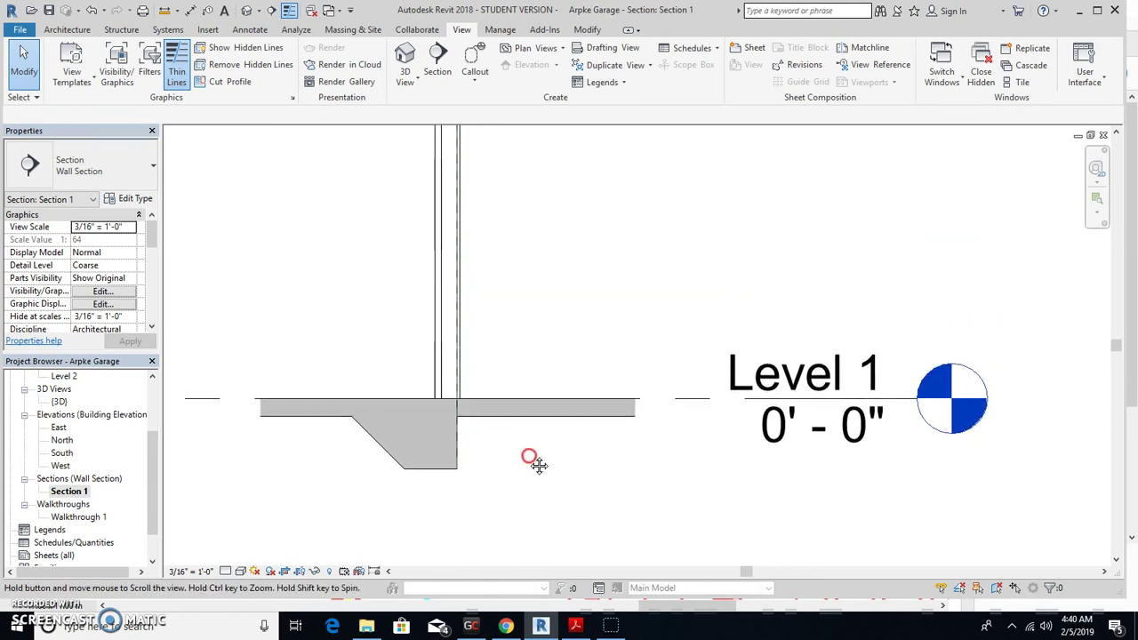
{"action": "left_click", "coordinate": [250, 31]}
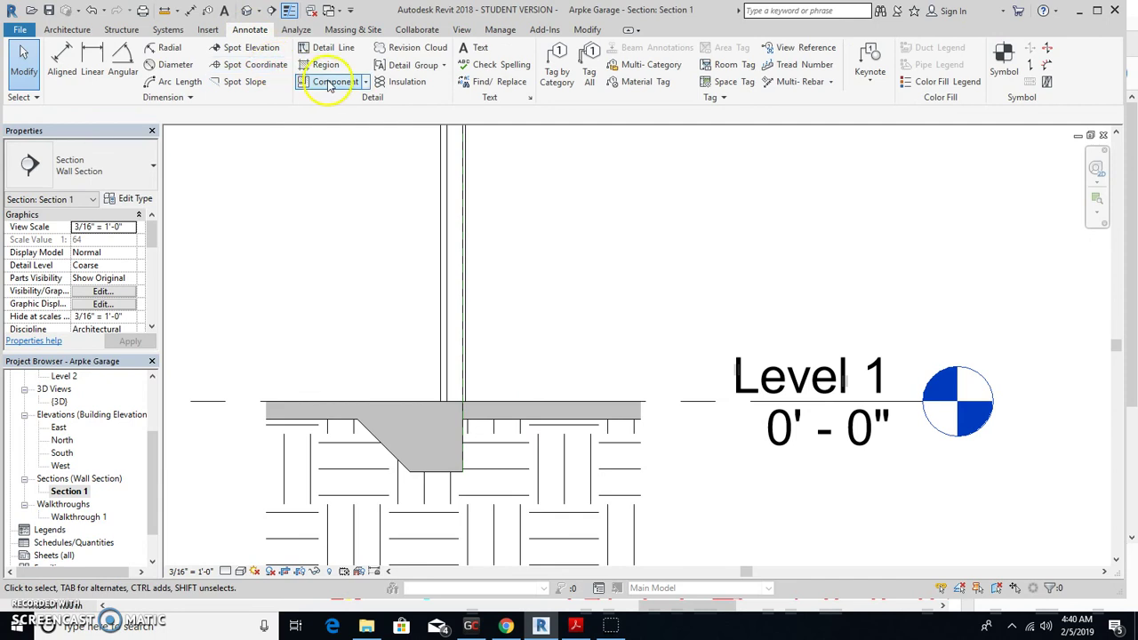
{"action": "left_click", "coordinate": [365, 82]}
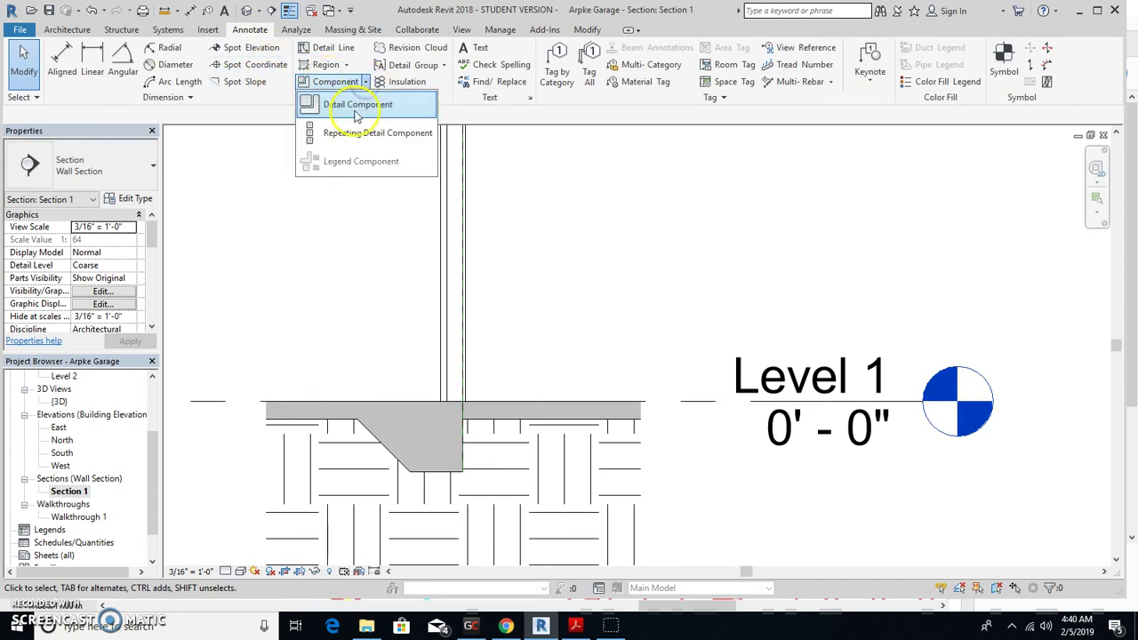
{"action": "left_click", "coordinate": [356, 107]}
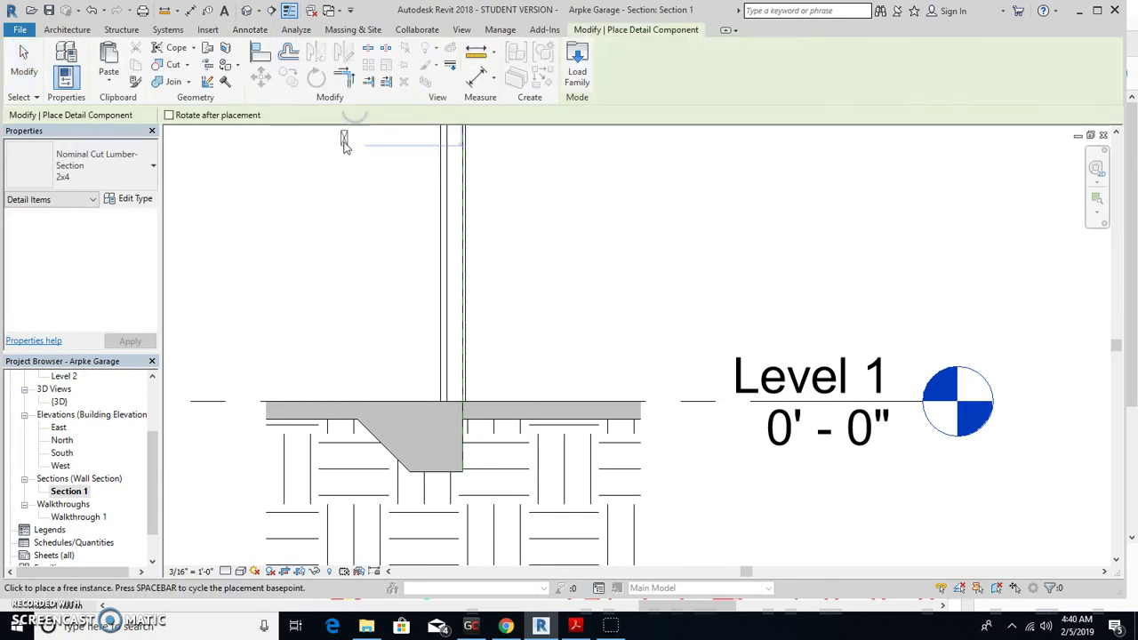
{"action": "left_click", "coordinate": [578, 78]}
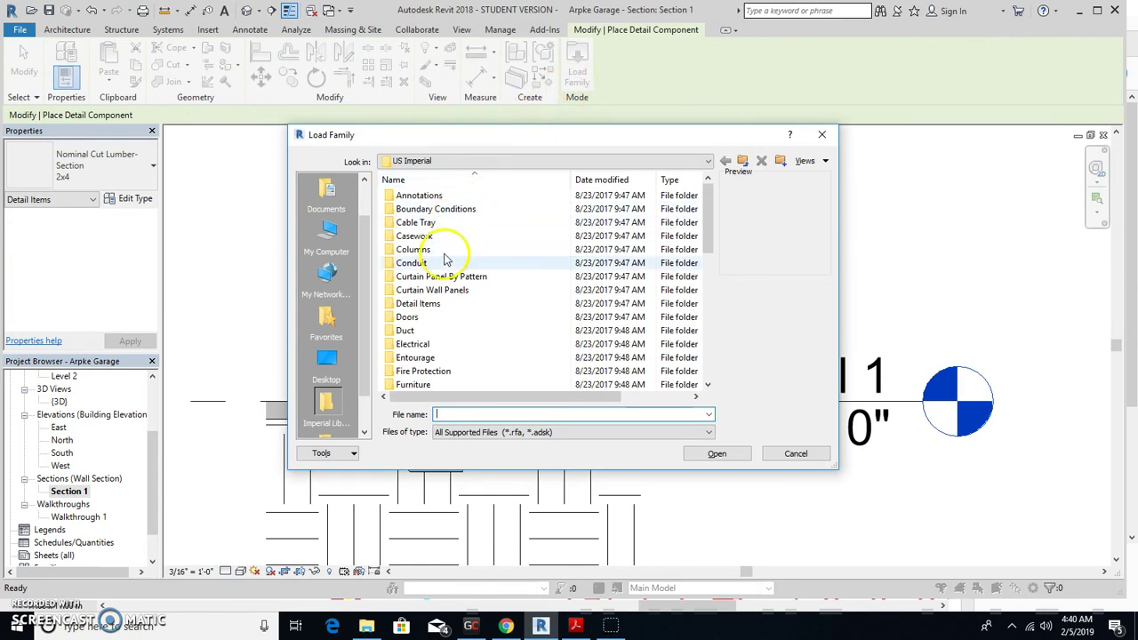
{"action": "double_click", "coordinate": [427, 303]}
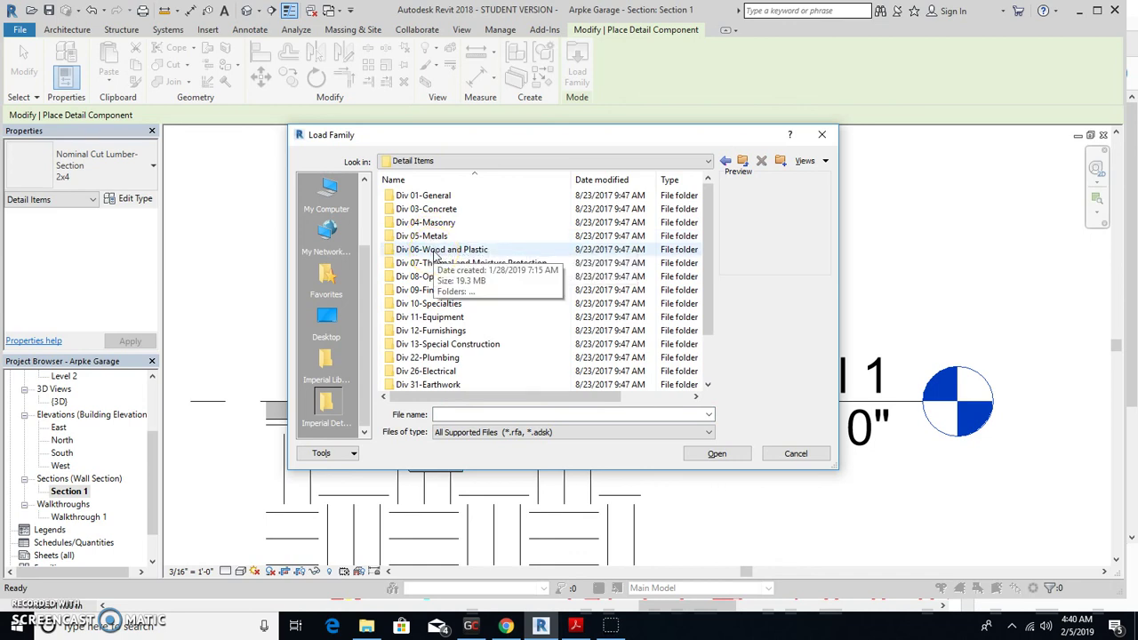
{"action": "double_click", "coordinate": [436, 250]}
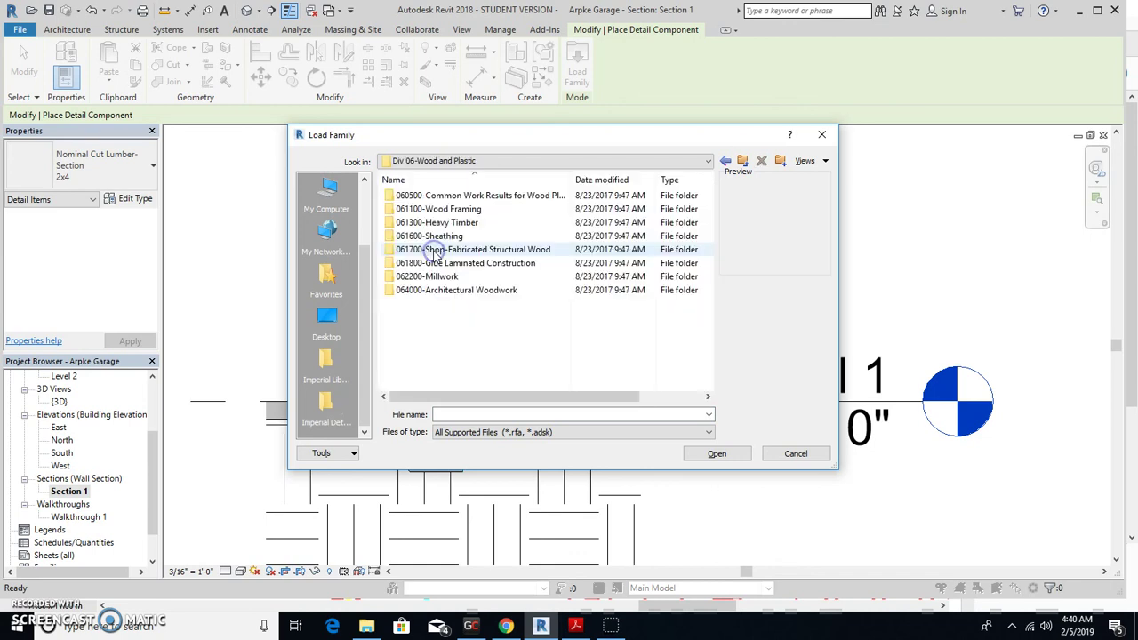
{"action": "double_click", "coordinate": [461, 211]}
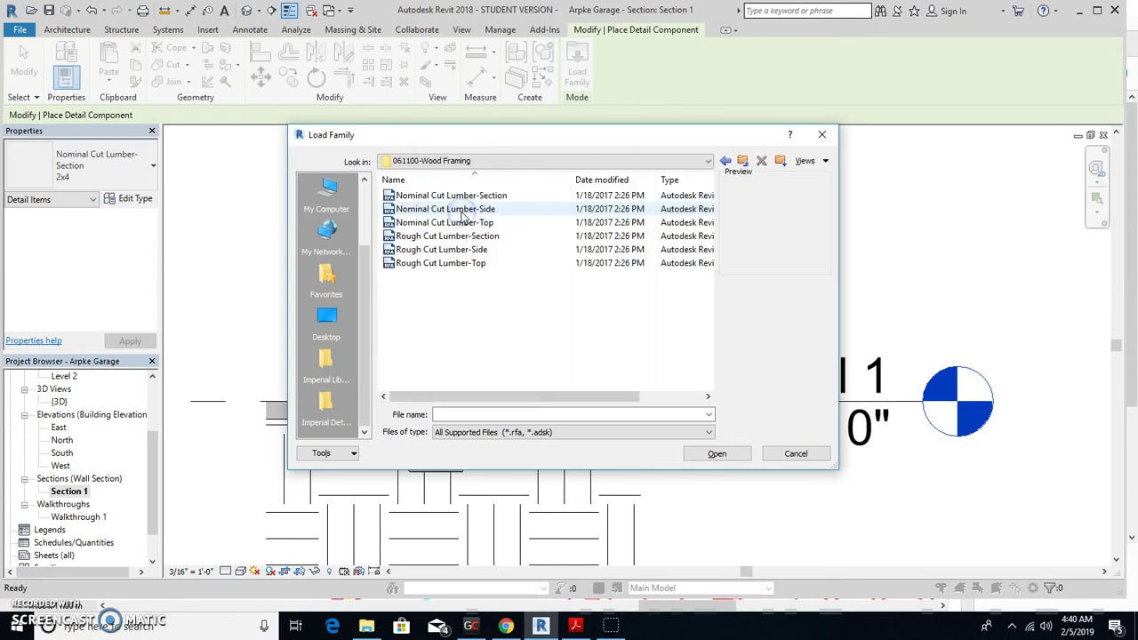
- Load the Nominal Cut Lumber-Section family with its 2x4 type
{"action": "left_click", "coordinate": [462, 197]}
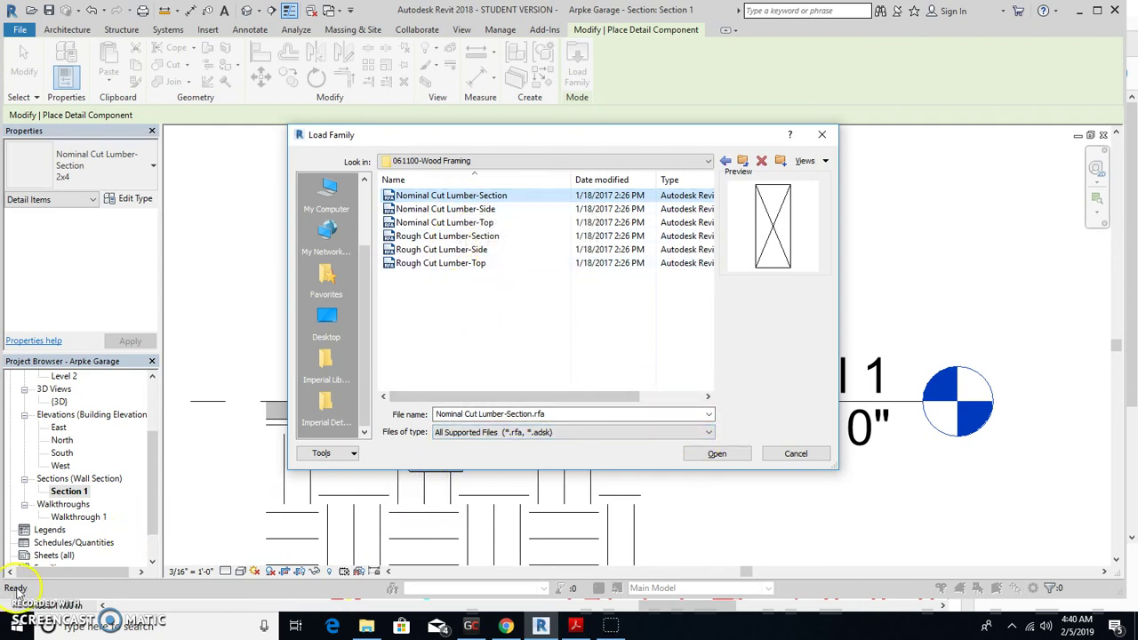
{"action": "left_click", "coordinate": [437, 197]}
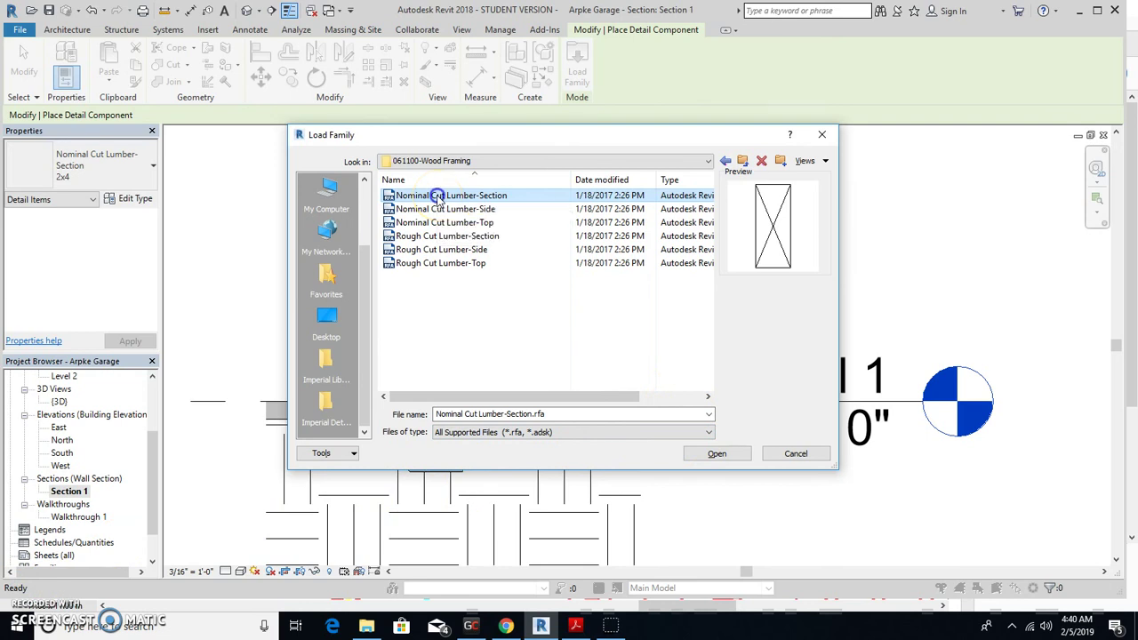
{"action": "double_click", "coordinate": [438, 196]}
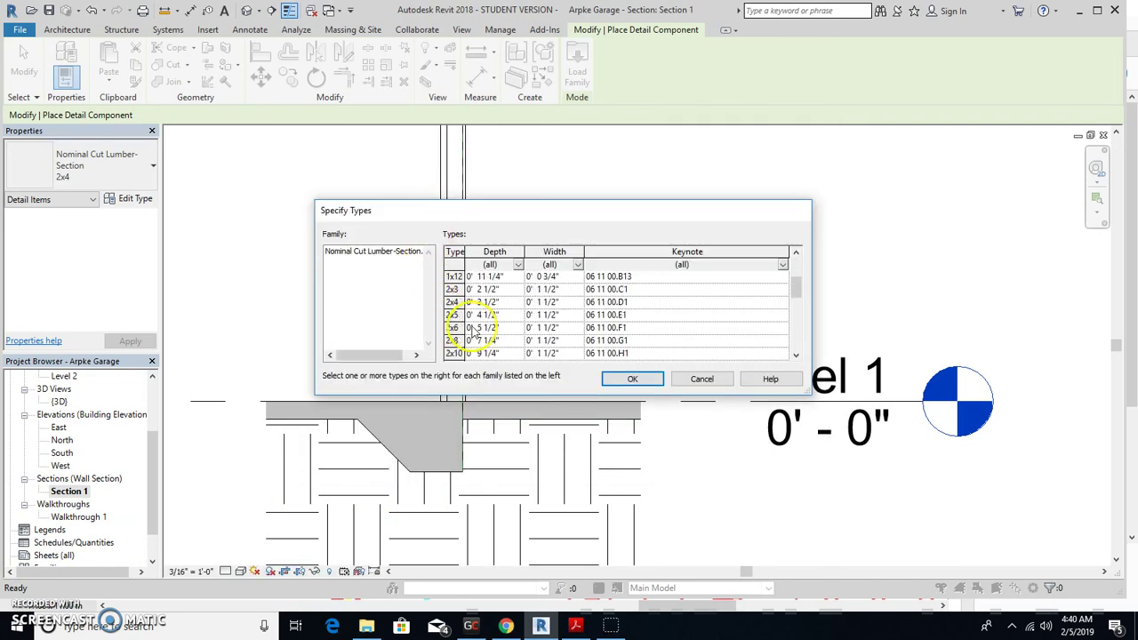
{"action": "left_click", "coordinate": [452, 303]}
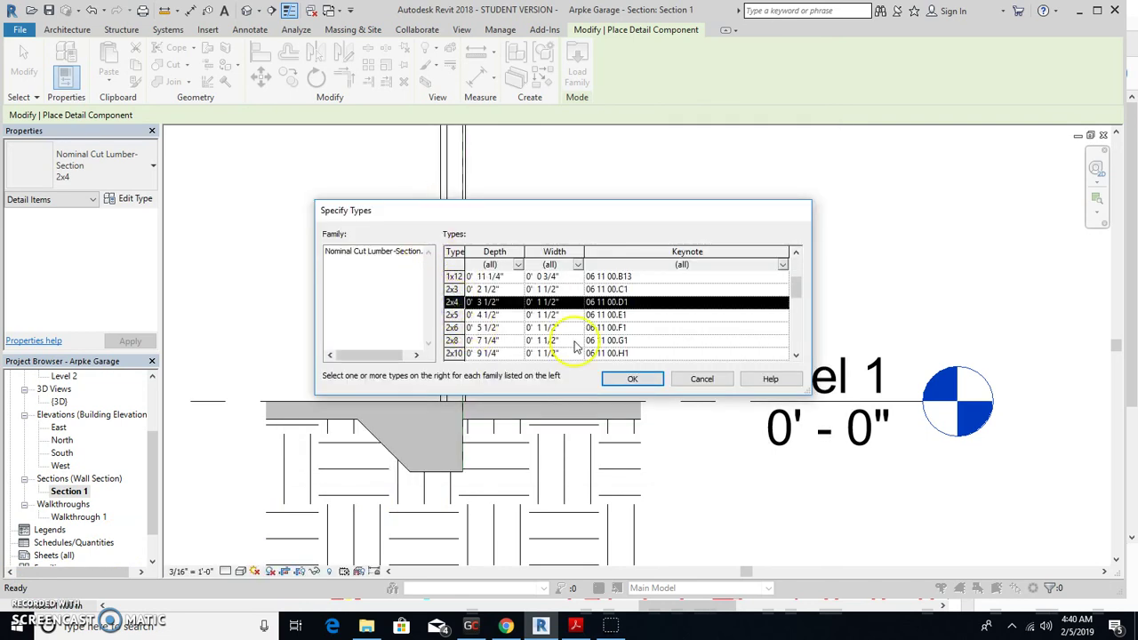
{"action": "left_click", "coordinate": [630, 380]}
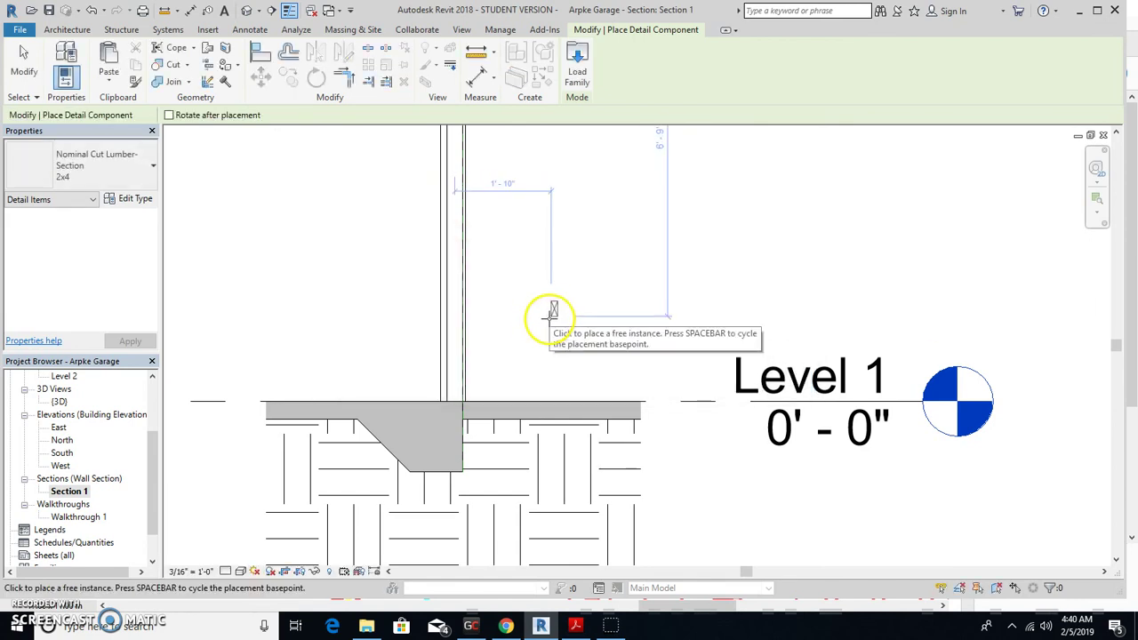
- Place a 2x4 lumber section at the base of the wall with rotation after placement, turning it to lie flat
{"action": "left_click", "coordinate": [169, 115]}
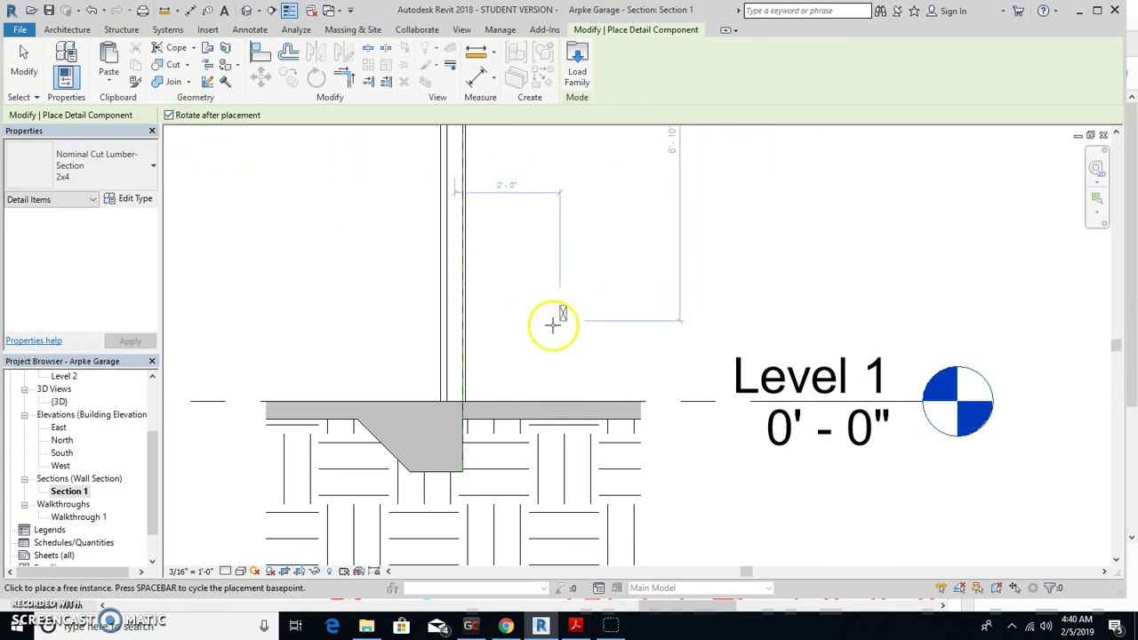
{"action": "left_click", "coordinate": [450, 399]}
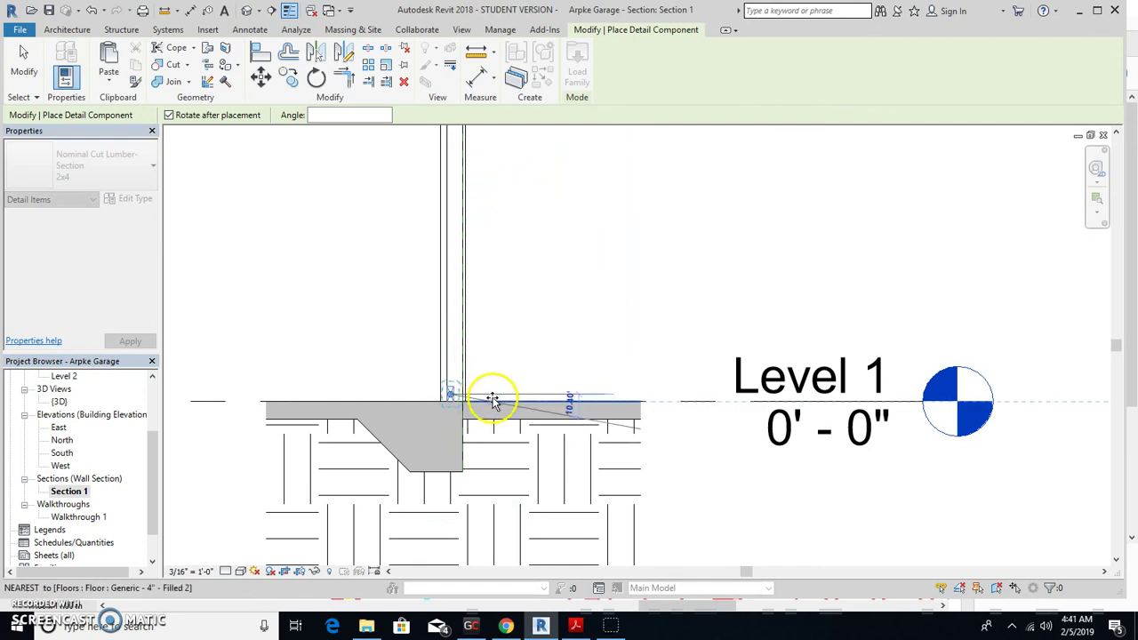
{"action": "left_click", "coordinate": [451, 430]}
{"action": "scroll", "coordinate": [494, 375], "scroll_direction": "up", "scroll_amount": 2}
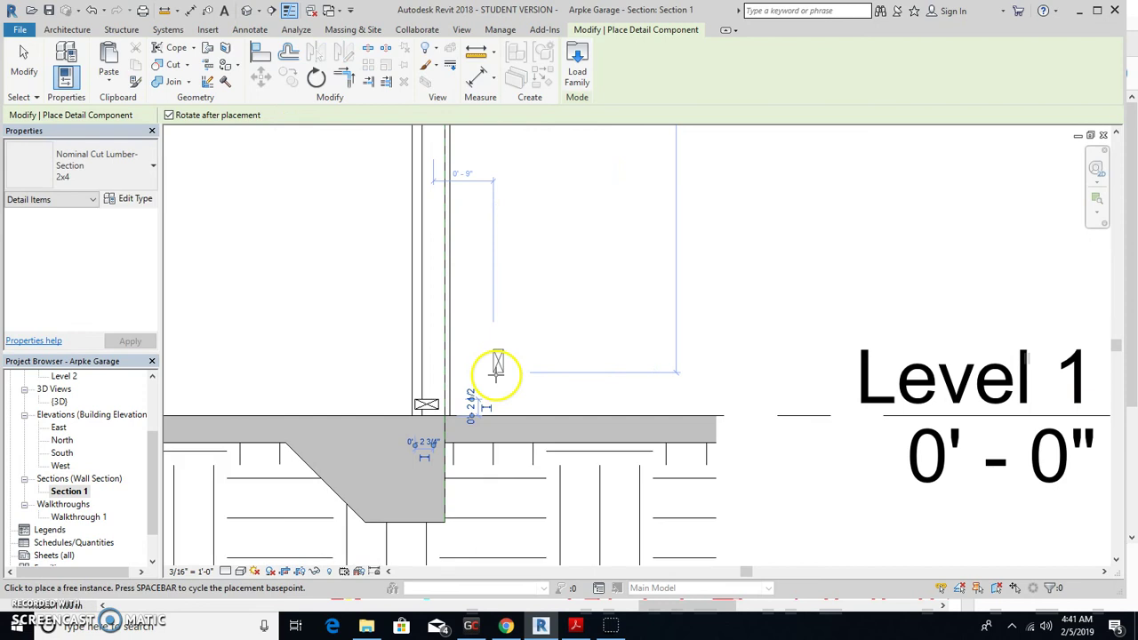
{"action": "key", "text": "Escape"}
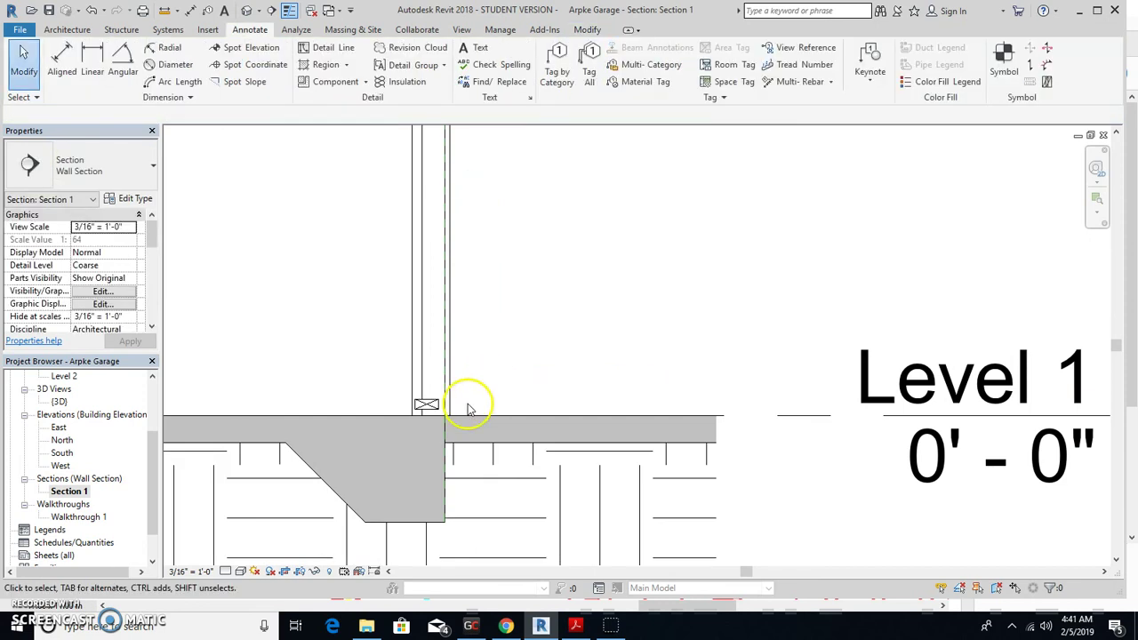
- Move the 2x4 bottom plate by its lower inside corner onto the slab surface, flush between the wall's stud faces
{"action": "scroll", "coordinate": [467, 396], "scroll_direction": "up", "scroll_amount": 3}
{"action": "middle_click_drag", "start_coordinate": [476, 388], "coordinate": [513, 352]}
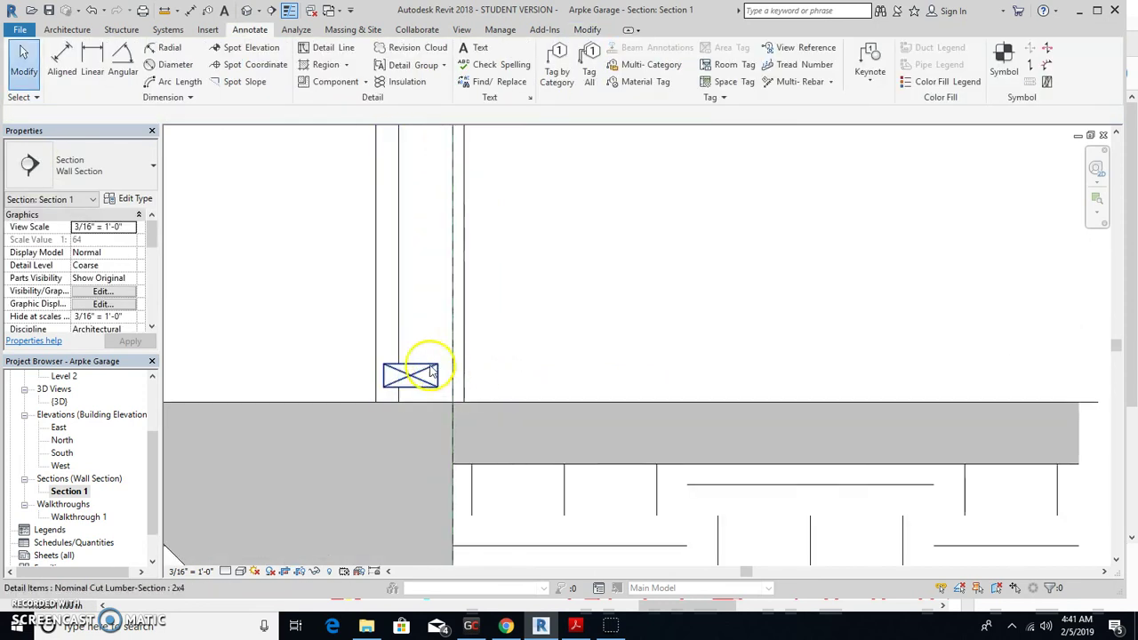
{"action": "left_click", "coordinate": [430, 372]}
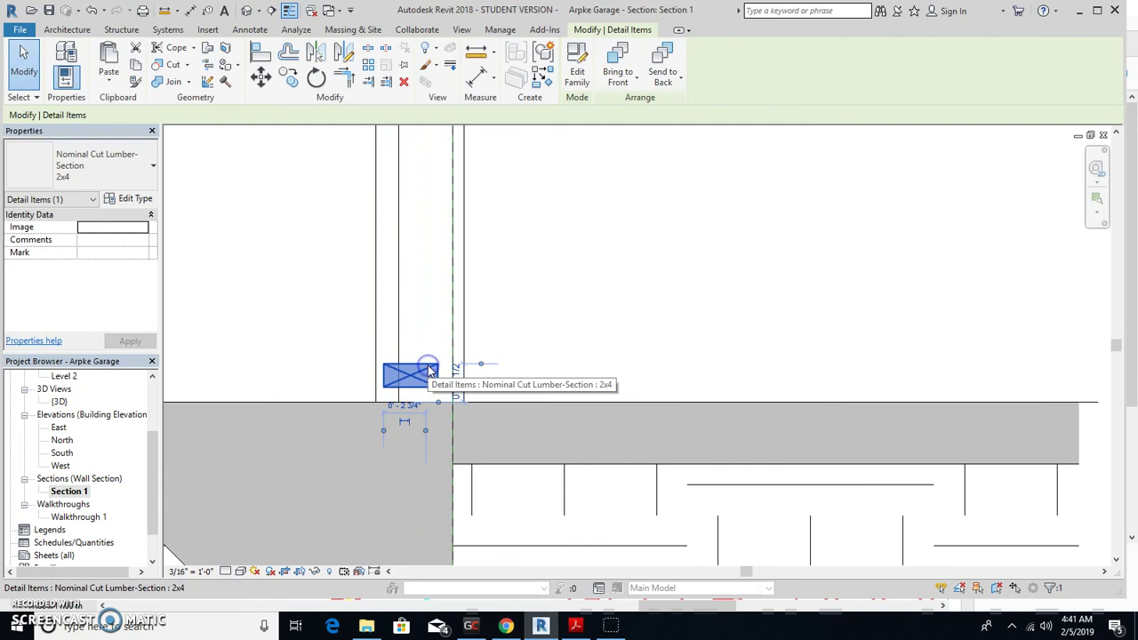
{"action": "left_click", "coordinate": [261, 80]}
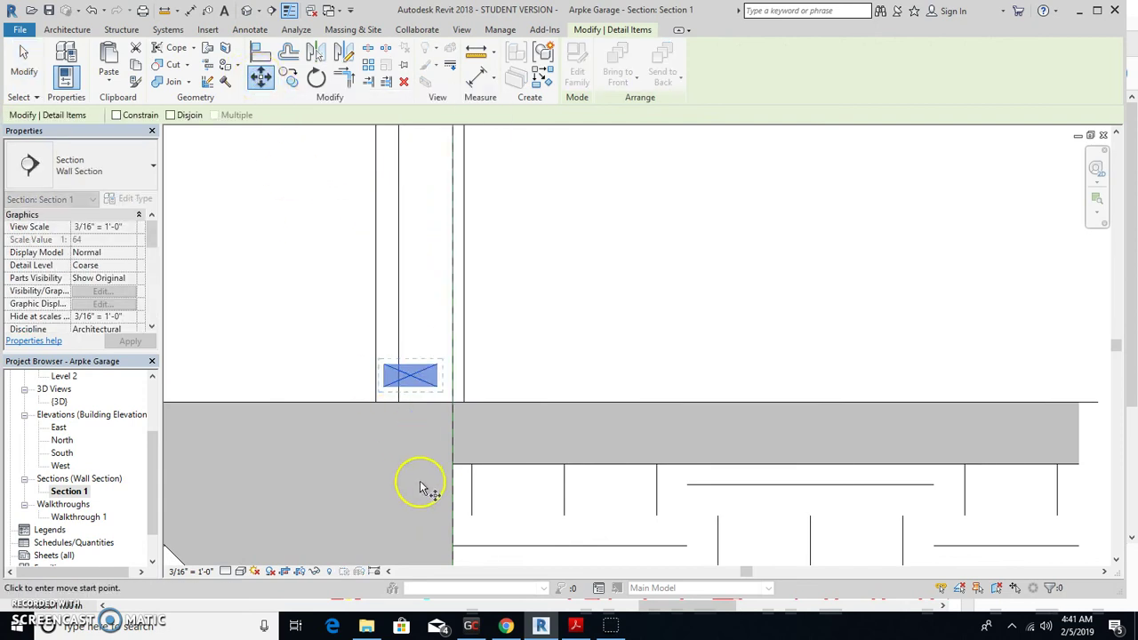
{"action": "left_click", "coordinate": [387, 385]}
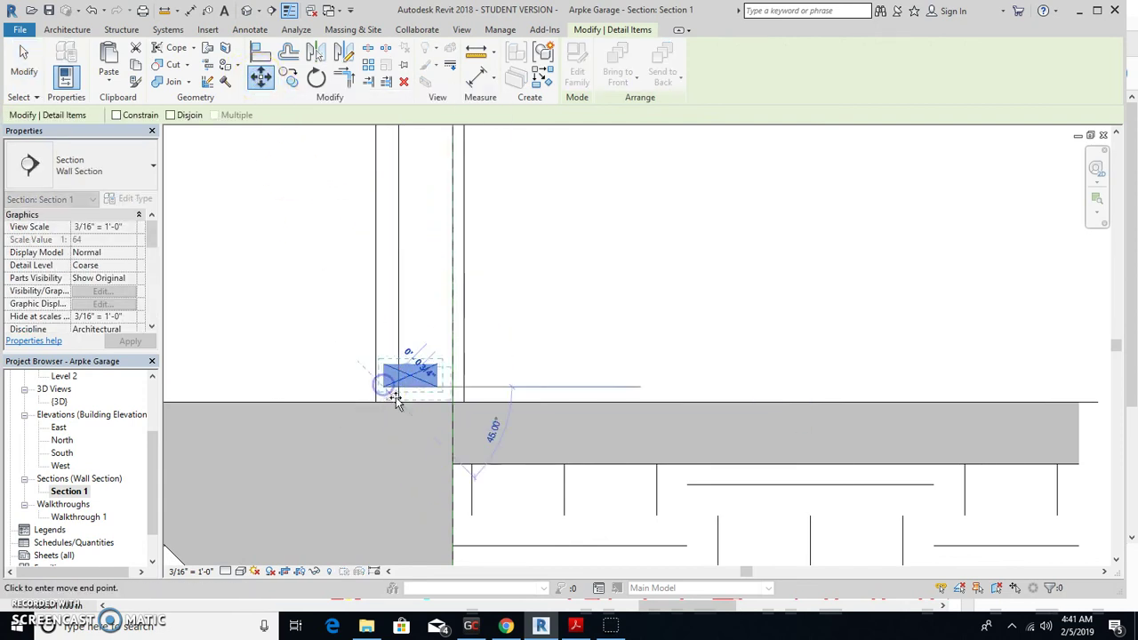
{"action": "left_click", "coordinate": [399, 402]}
{"action": "left_click", "coordinate": [589, 358]}
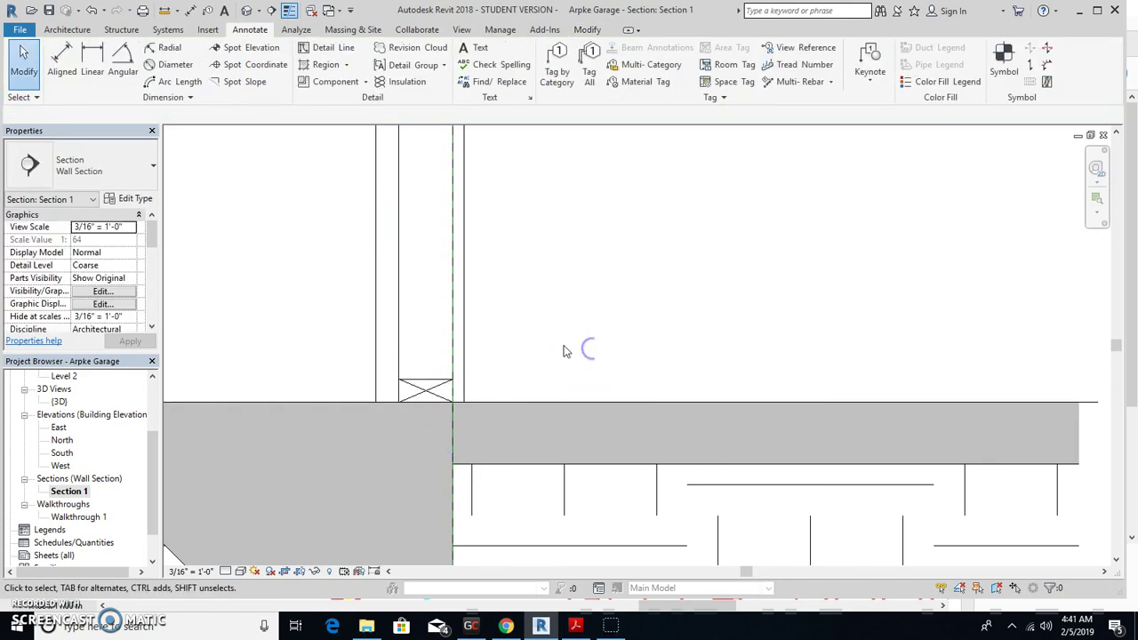
- Copy the 2x4 bottom plate by its upper inside corner to the top of the wall at Level 2 as the top plate
{"action": "scroll", "coordinate": [514, 348], "scroll_direction": "down", "scroll_amount": 2}
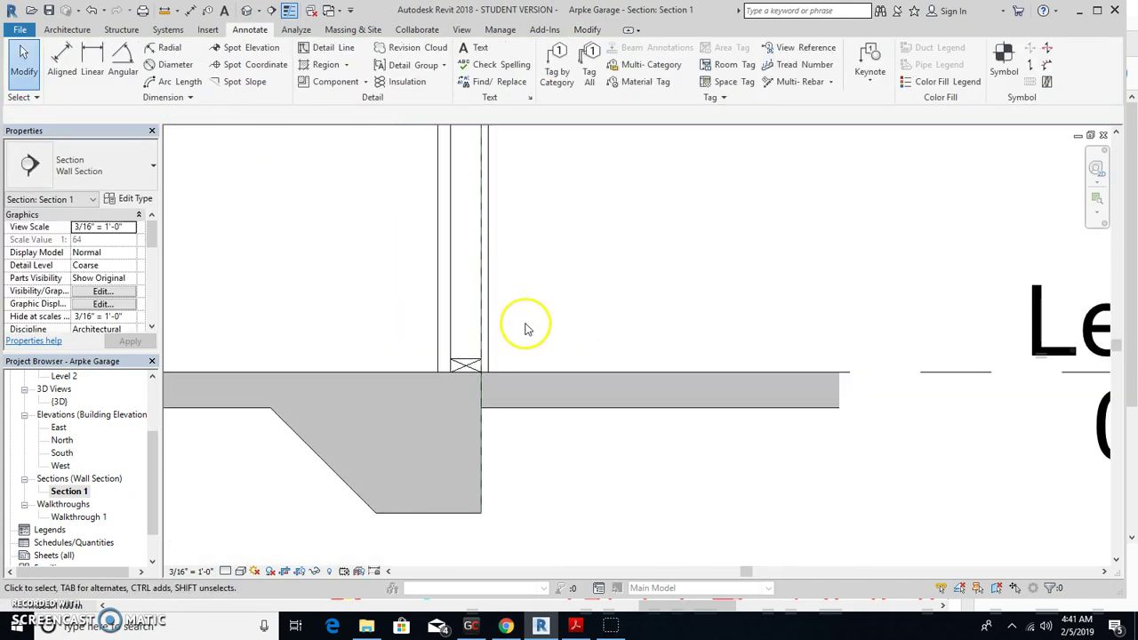
{"action": "left_click", "coordinate": [463, 361]}
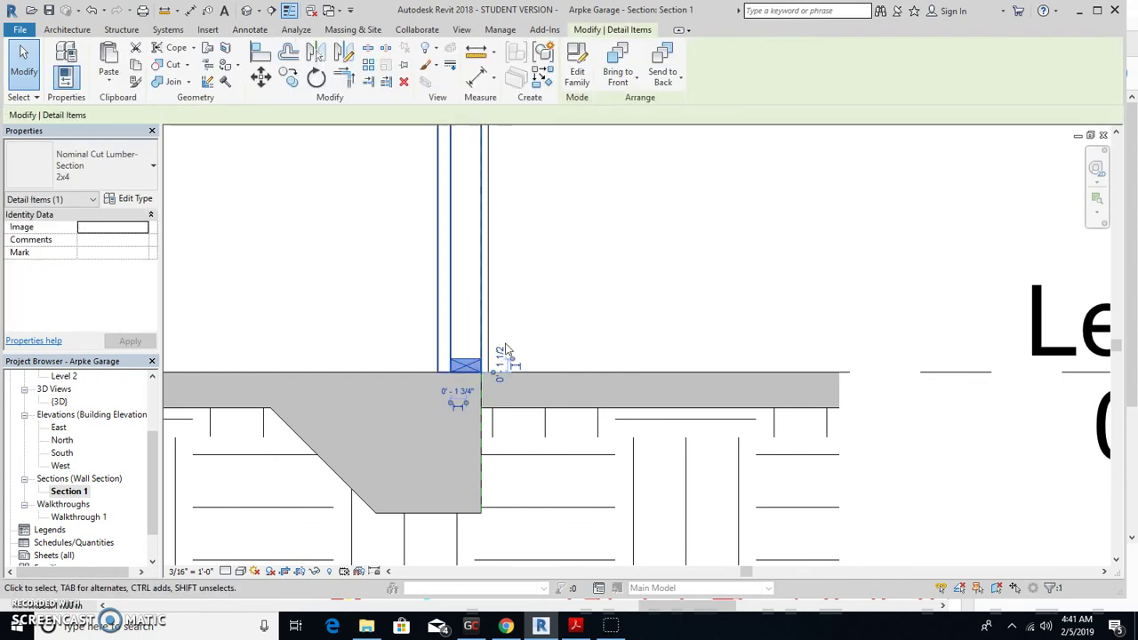
{"action": "left_click", "coordinate": [287, 85]}
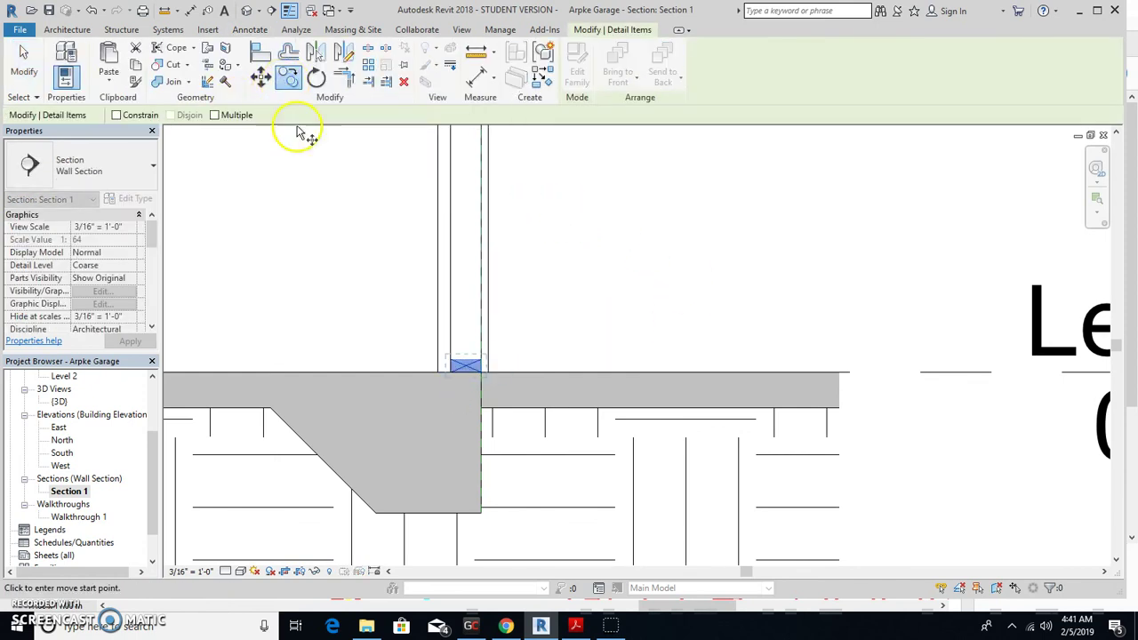
{"action": "scroll", "coordinate": [501, 365], "scroll_direction": "up", "scroll_amount": 4}
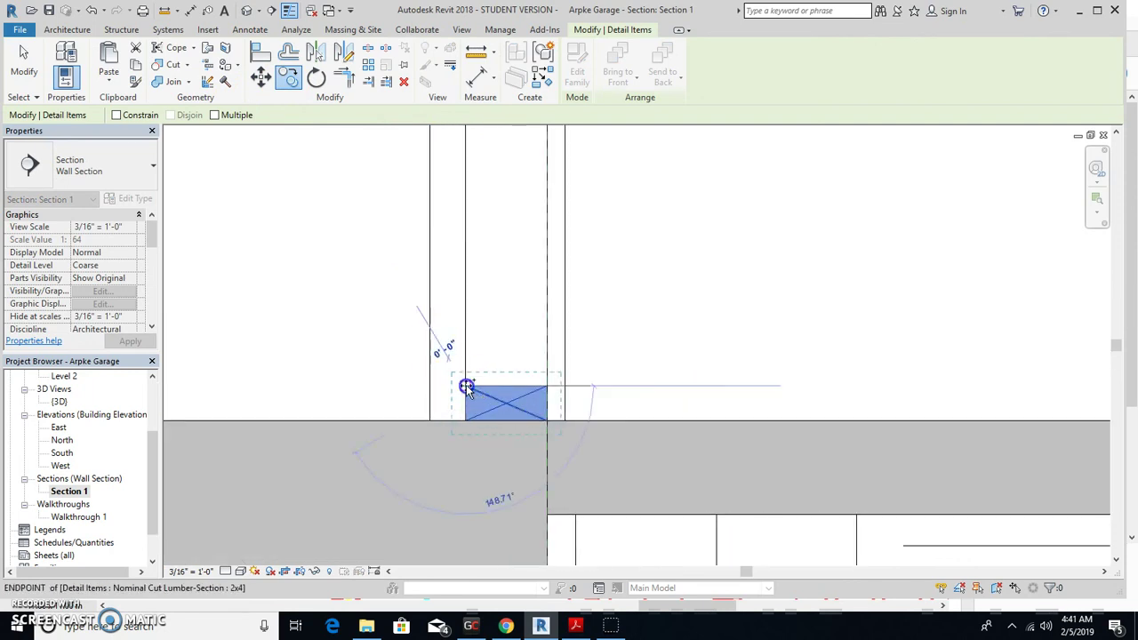
{"action": "left_click", "coordinate": [467, 389]}
{"action": "scroll", "coordinate": [492, 186], "scroll_direction": "down", "scroll_amount": 3}
{"action": "scroll", "coordinate": [500, 297], "scroll_direction": "up", "scroll_amount": 6}
{"action": "scroll", "coordinate": [473, 324], "scroll_direction": "down", "scroll_amount": 2}
{"action": "middle_click_drag", "start_coordinate": [473, 325], "coordinate": [481, 632]}
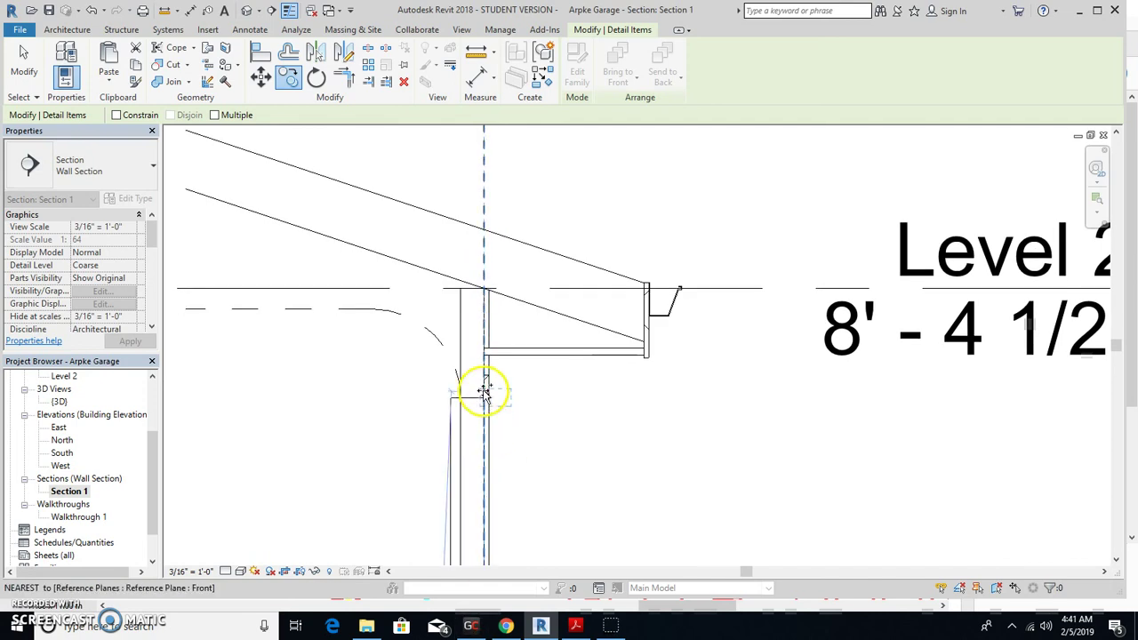
{"action": "scroll", "coordinate": [462, 303], "scroll_direction": "up", "scroll_amount": 1}
{"action": "left_click", "coordinate": [460, 279]}
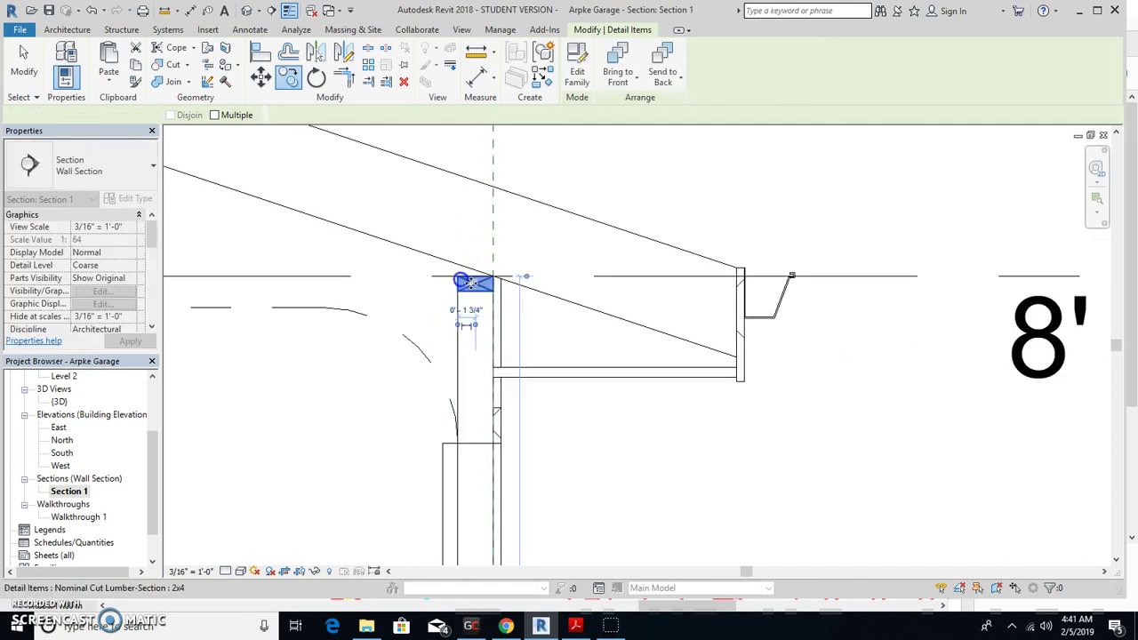
{"action": "left_click", "coordinate": [598, 435]}
{"action": "scroll", "coordinate": [482, 275], "scroll_direction": "up", "scroll_amount": 2}
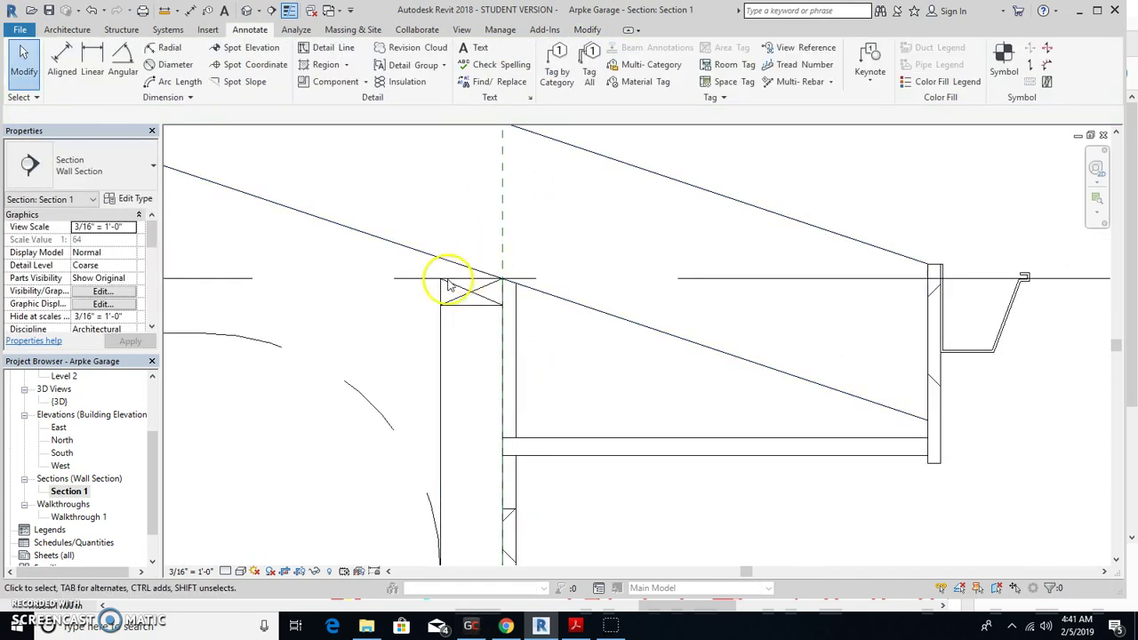
{"action": "scroll", "coordinate": [442, 331], "scroll_direction": "down", "scroll_amount": 3}
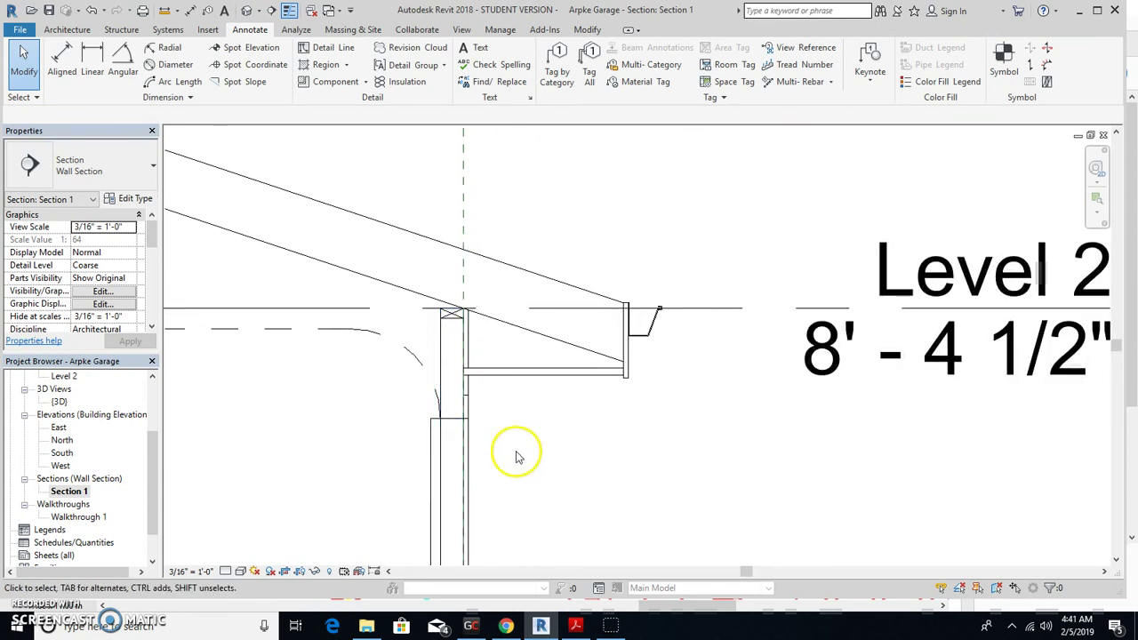
- Switch to the arpke.pdf drawing in Acrobat Reader and examine the header and top plate detail at the overhead door
{"action": "left_click", "coordinate": [576, 627]}
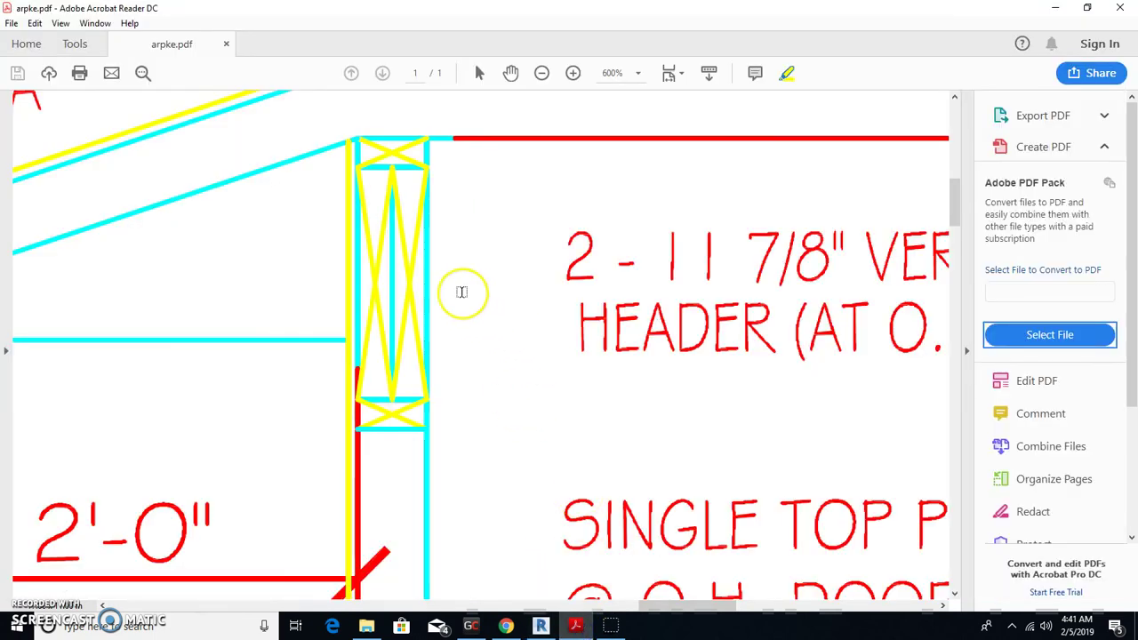
{"action": "scroll", "coordinate": [466, 311], "scroll_direction": "down", "scroll_amount": 3, "text": "ctrl"}
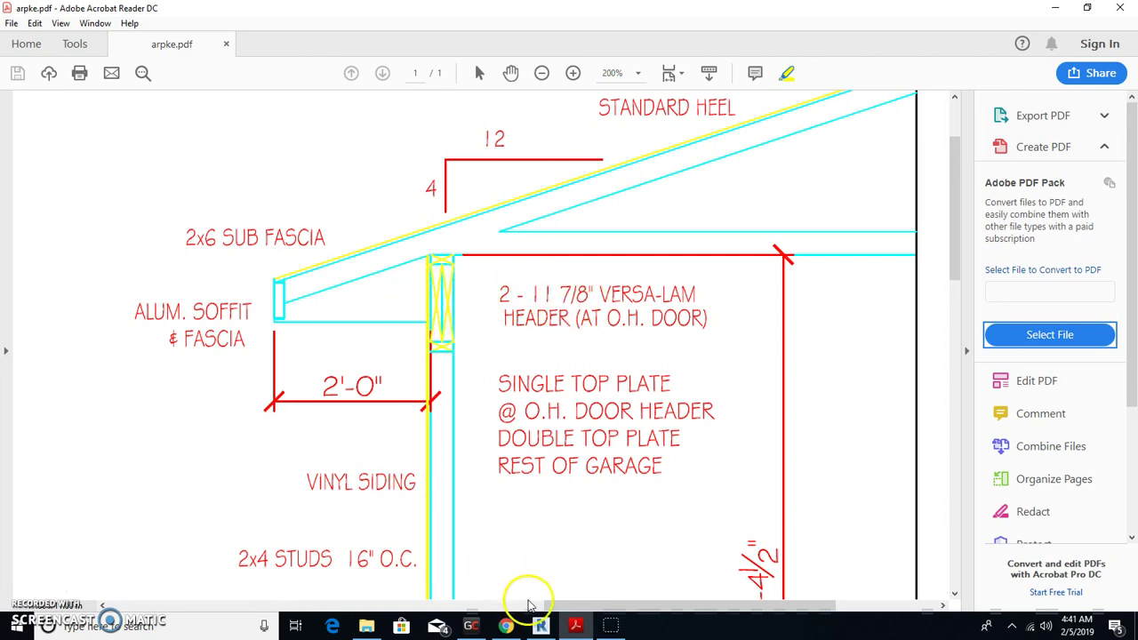
{"action": "mouse_move", "coordinate": [540, 627]}
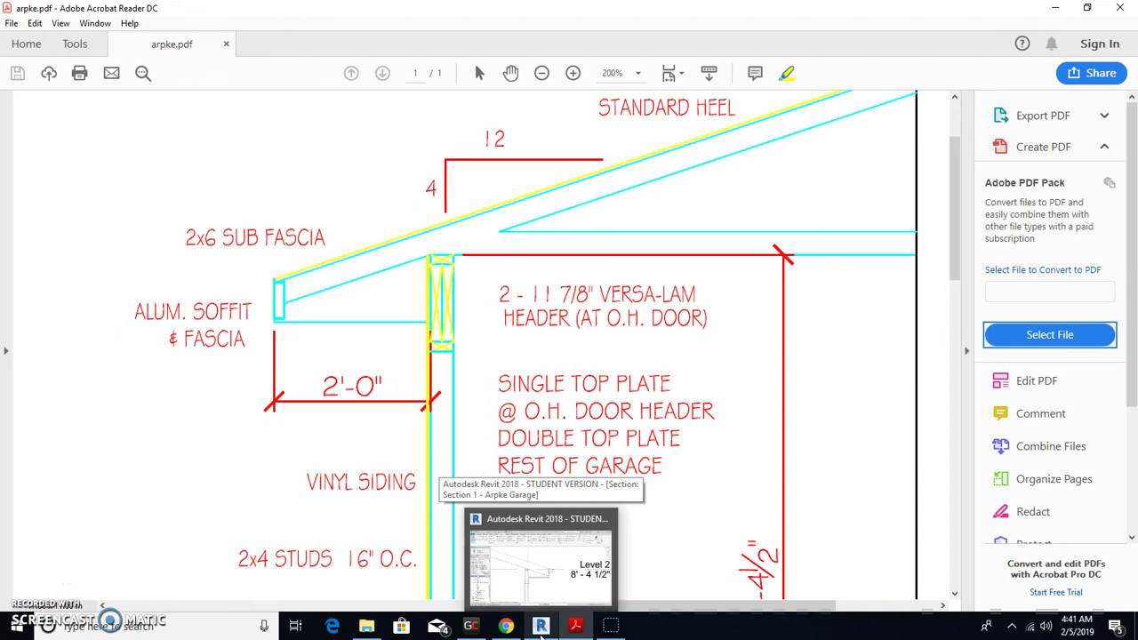
- Switch back to Revit and open the Div 06-Wood and Plastic detail items library for loading a detail component family
{"action": "left_click", "coordinate": [500, 528]}
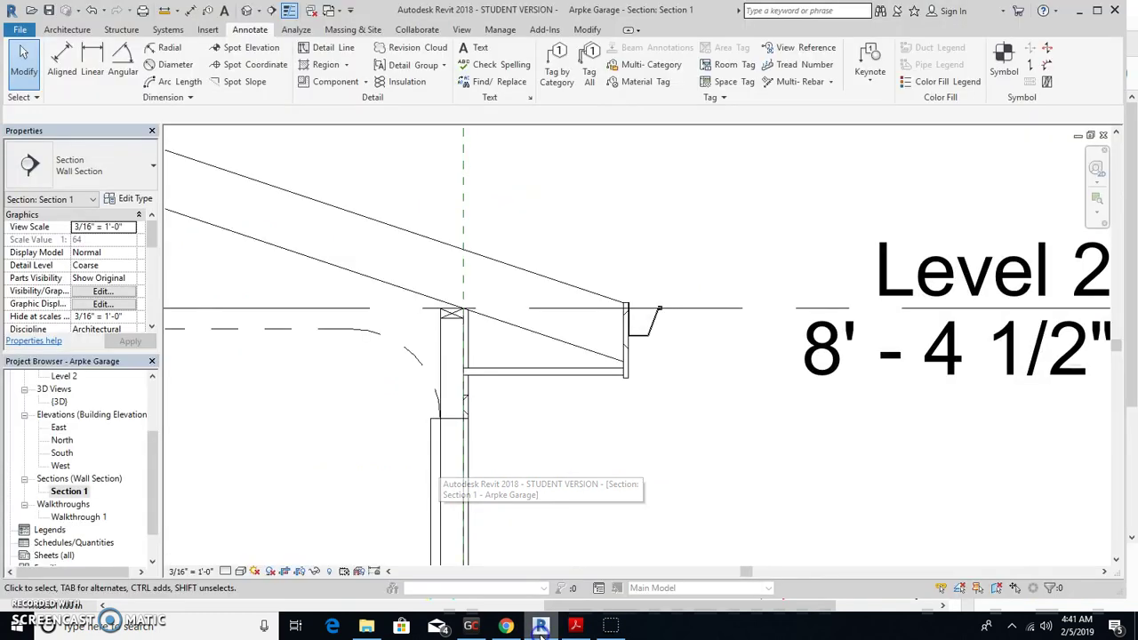
{"action": "left_click", "coordinate": [364, 82]}
{"action": "left_click", "coordinate": [336, 104]}
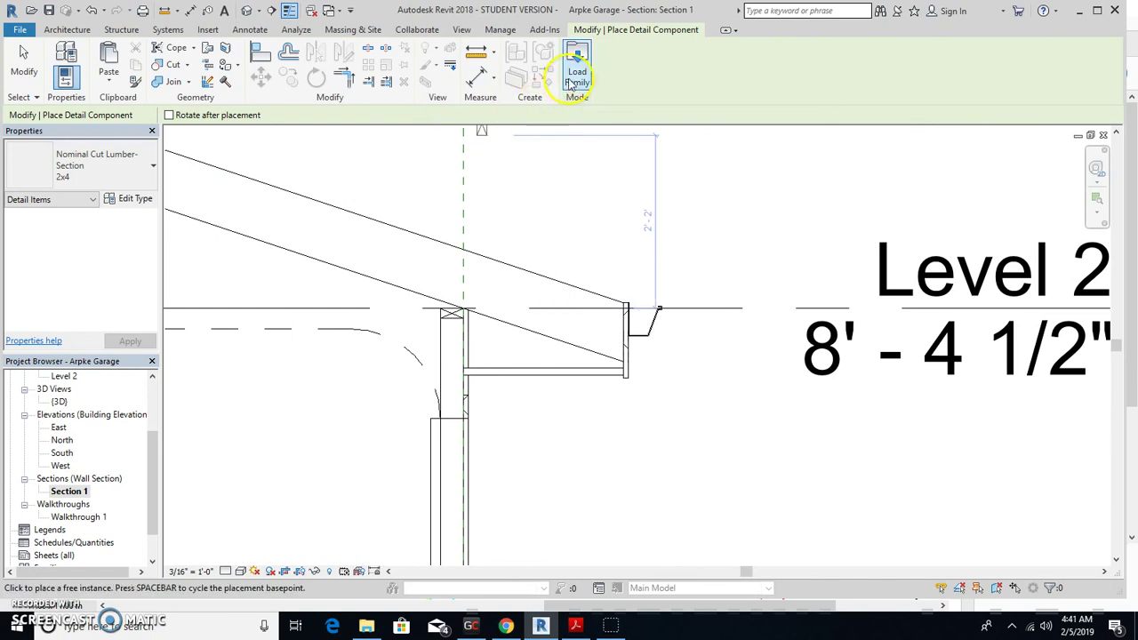
{"action": "left_click", "coordinate": [574, 78]}
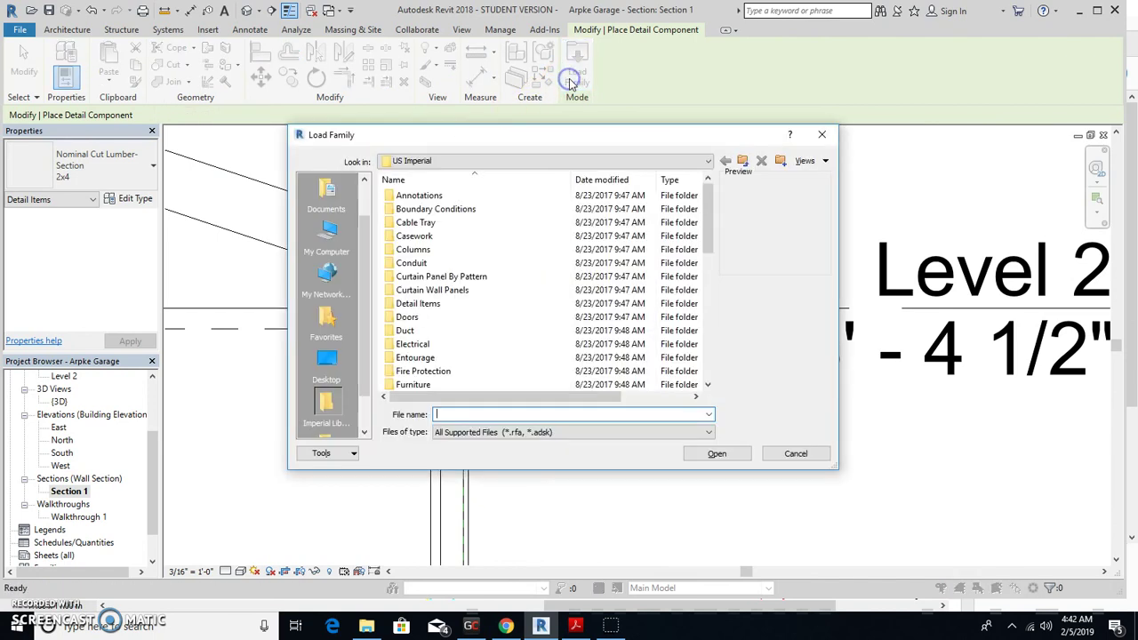
{"action": "double_click", "coordinate": [414, 304]}
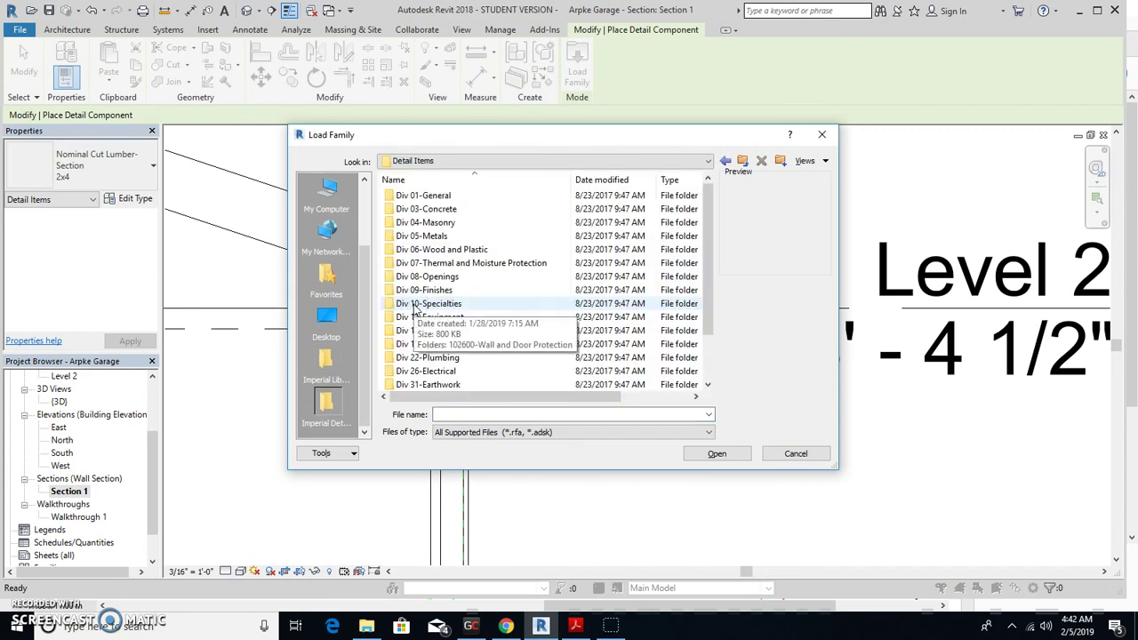
{"action": "double_click", "coordinate": [480, 251]}
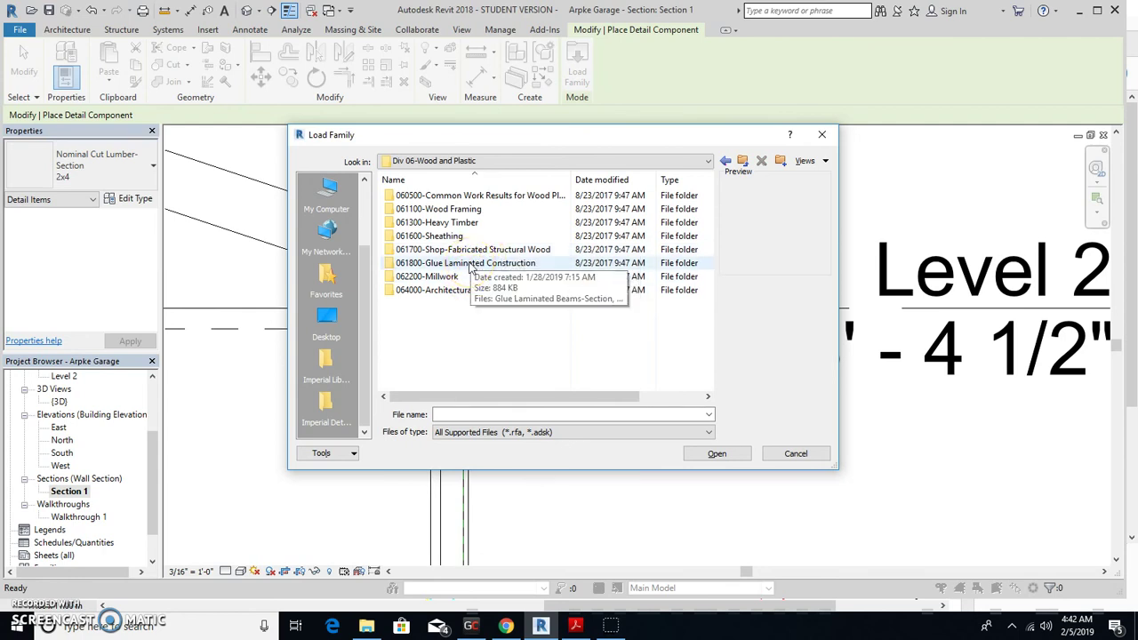
{"action": "double_click", "coordinate": [471, 264]}
{"action": "left_click", "coordinate": [458, 198]}
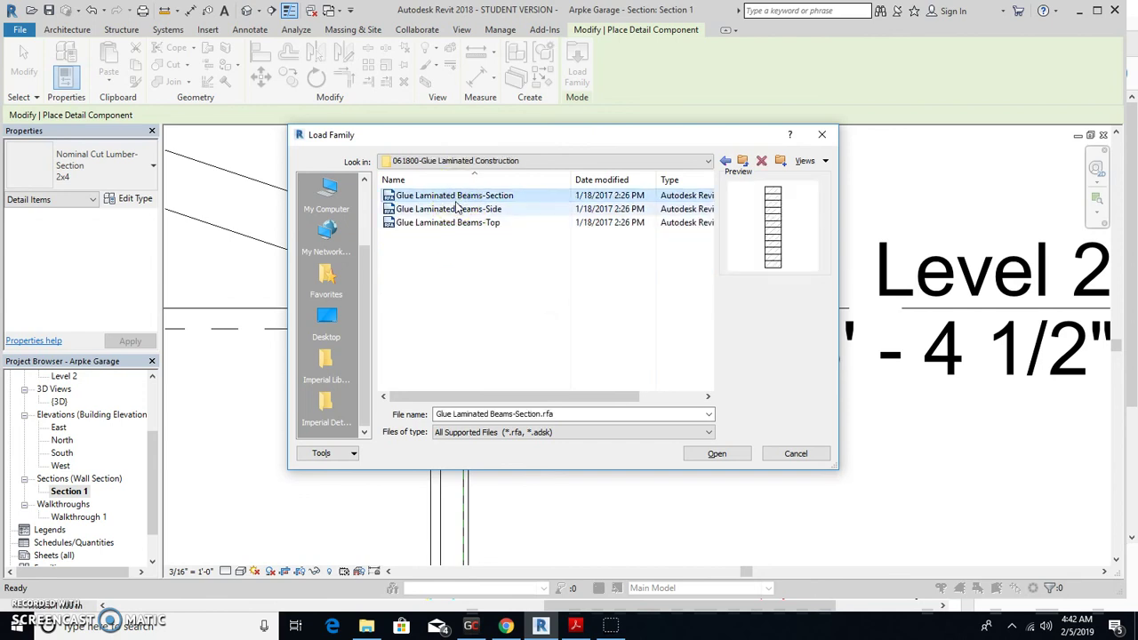
{"action": "left_click", "coordinate": [725, 161]}
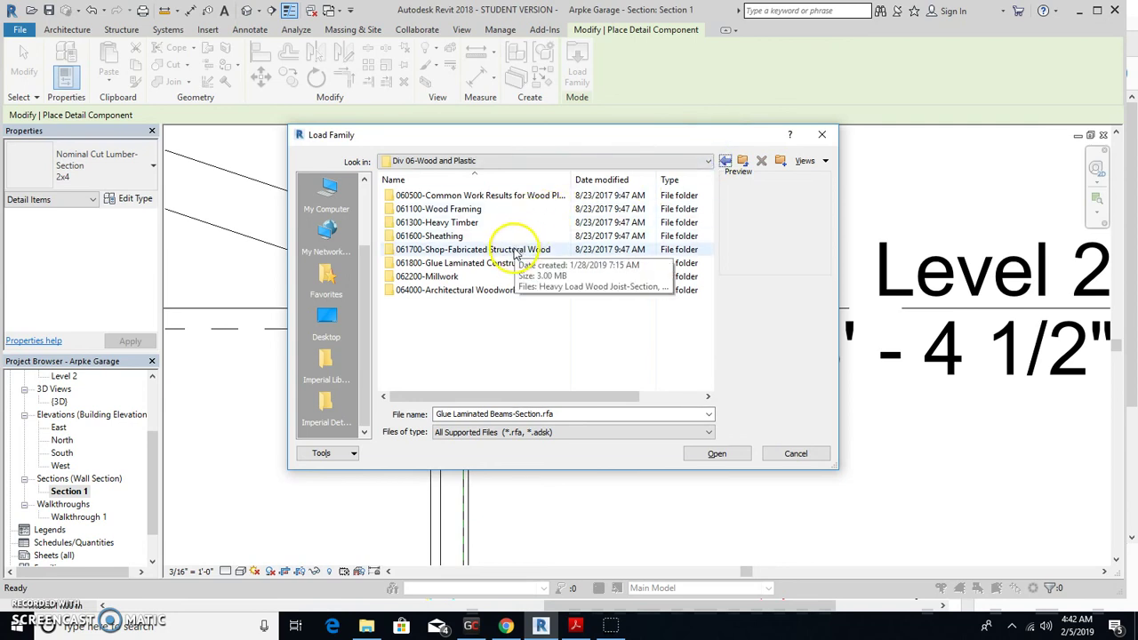
{"action": "double_click", "coordinate": [515, 250]}
{"action": "left_click", "coordinate": [726, 161]}
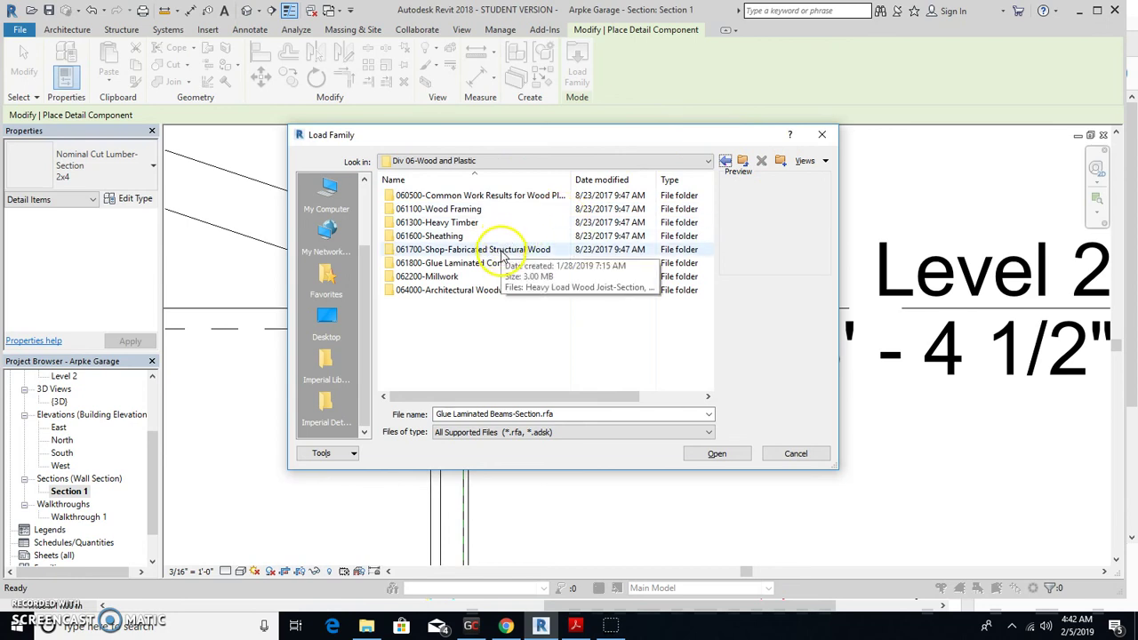
- Load the LVL-Laminated Veneer Lumber-Section family from the 061700-Shop-Fabricated Structural Wood folder
{"action": "double_click", "coordinate": [504, 250]}
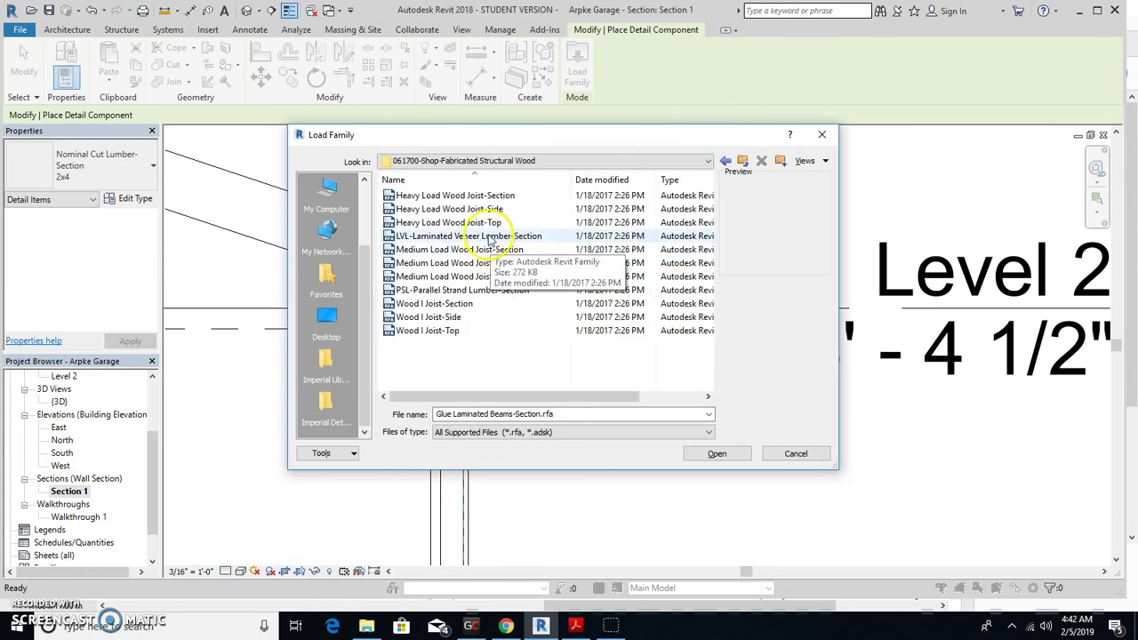
{"action": "left_click", "coordinate": [489, 237]}
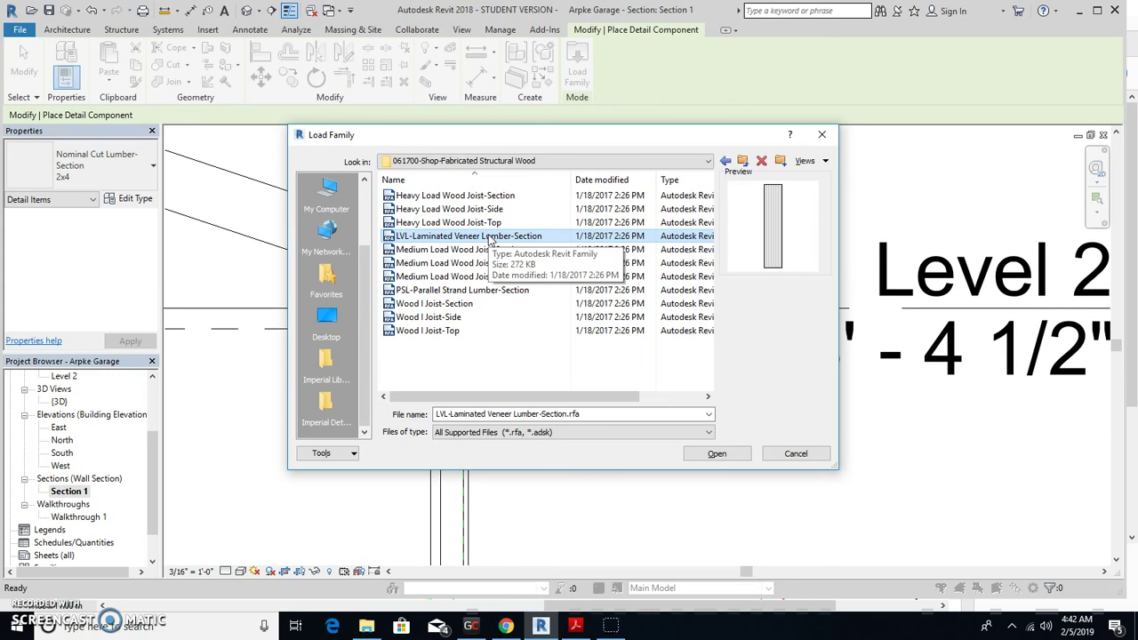
{"action": "double_click", "coordinate": [489, 236]}
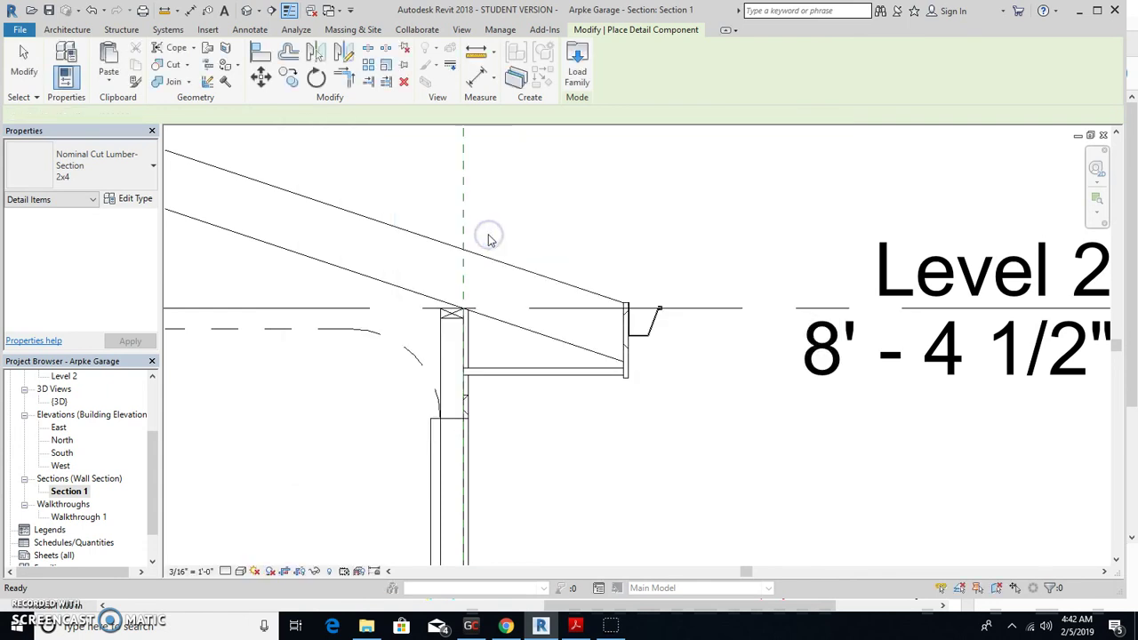
- Place two (1) 1 3/4 x11 7/8 LVL sections side by side in the open area below the soffit
{"action": "left_click", "coordinate": [145, 166]}
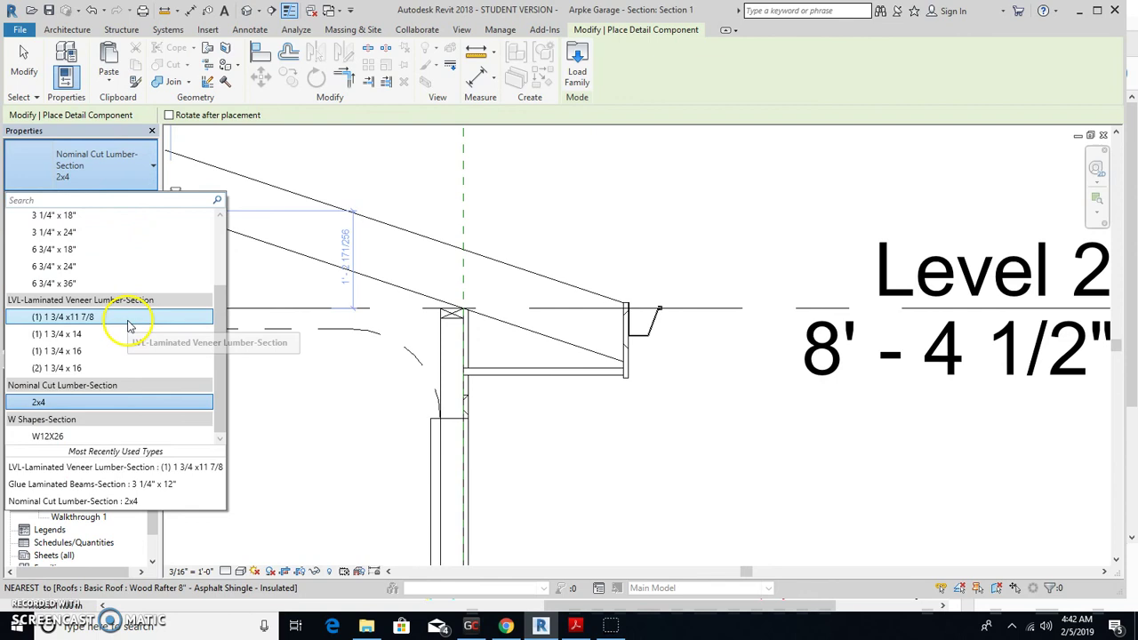
{"action": "left_click", "coordinate": [64, 319]}
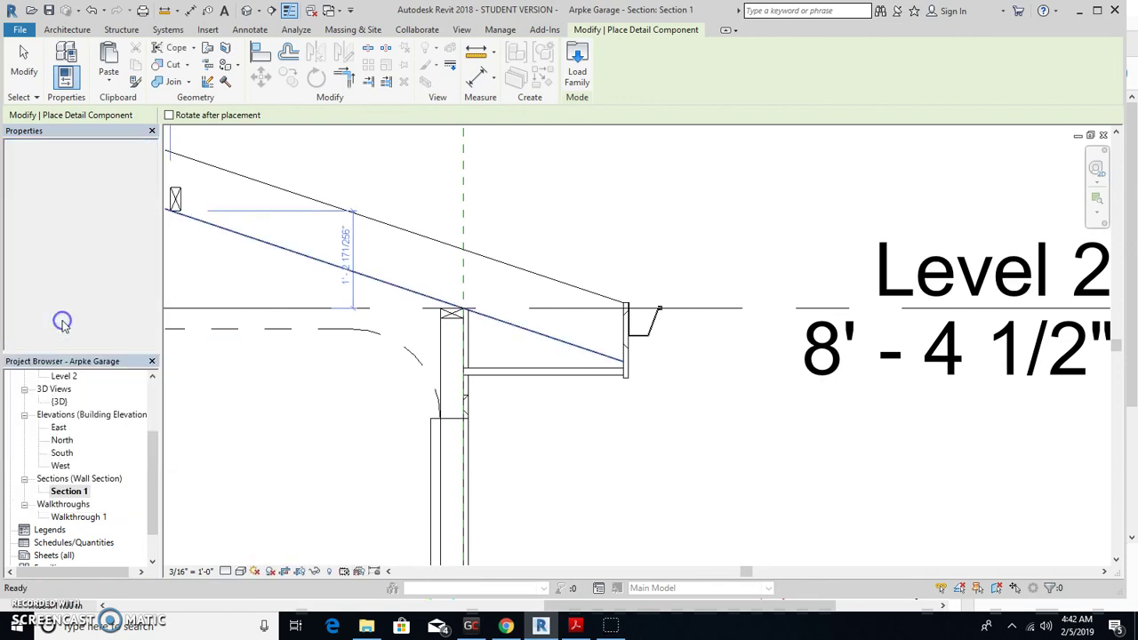
{"action": "left_click", "coordinate": [566, 423]}
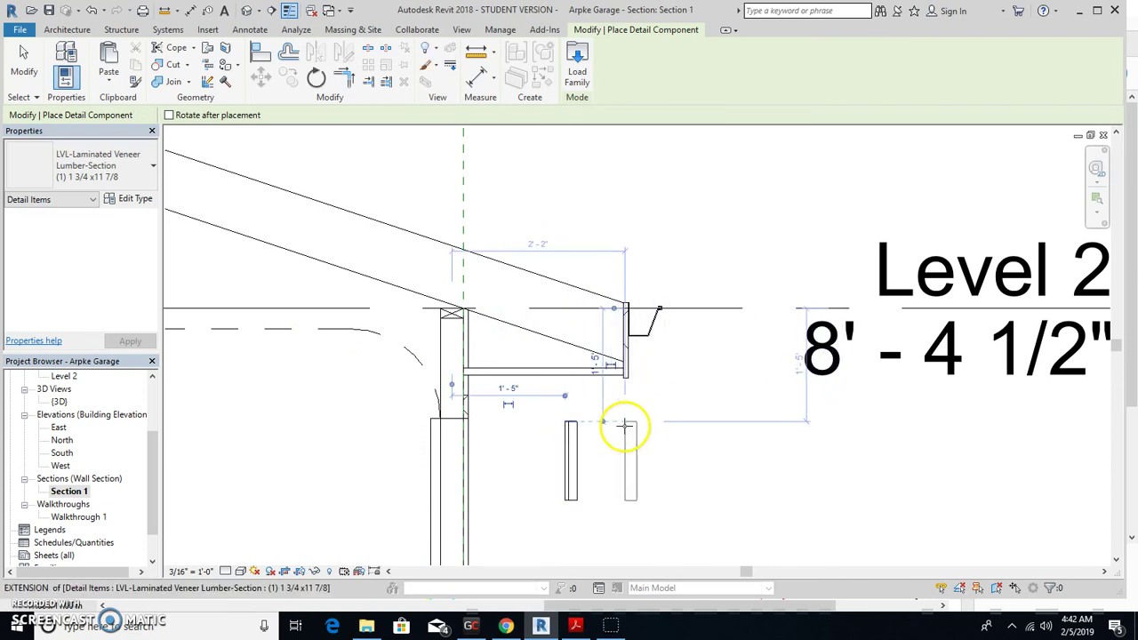
{"action": "left_click", "coordinate": [626, 424]}
{"action": "key", "text": "Escape"}
{"action": "key", "text": "Escape"}
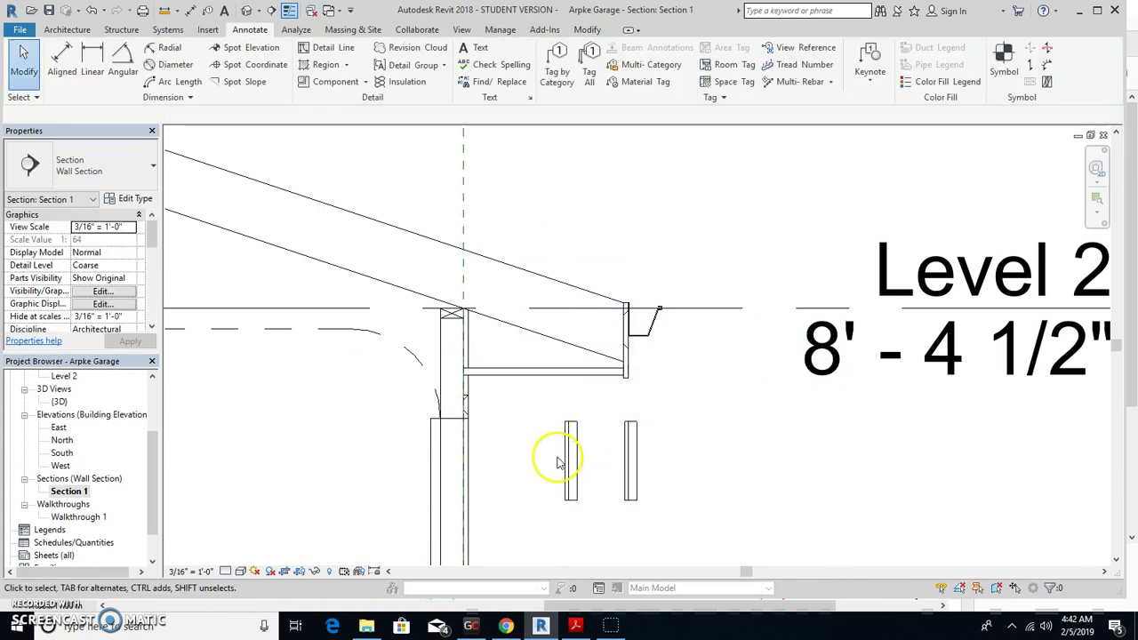
- Move the LVL nearer the wall by its upper inside corner to the lower inside corner of the 2x4 top plate
{"action": "scroll", "coordinate": [558, 462], "scroll_direction": "up", "scroll_amount": 5}
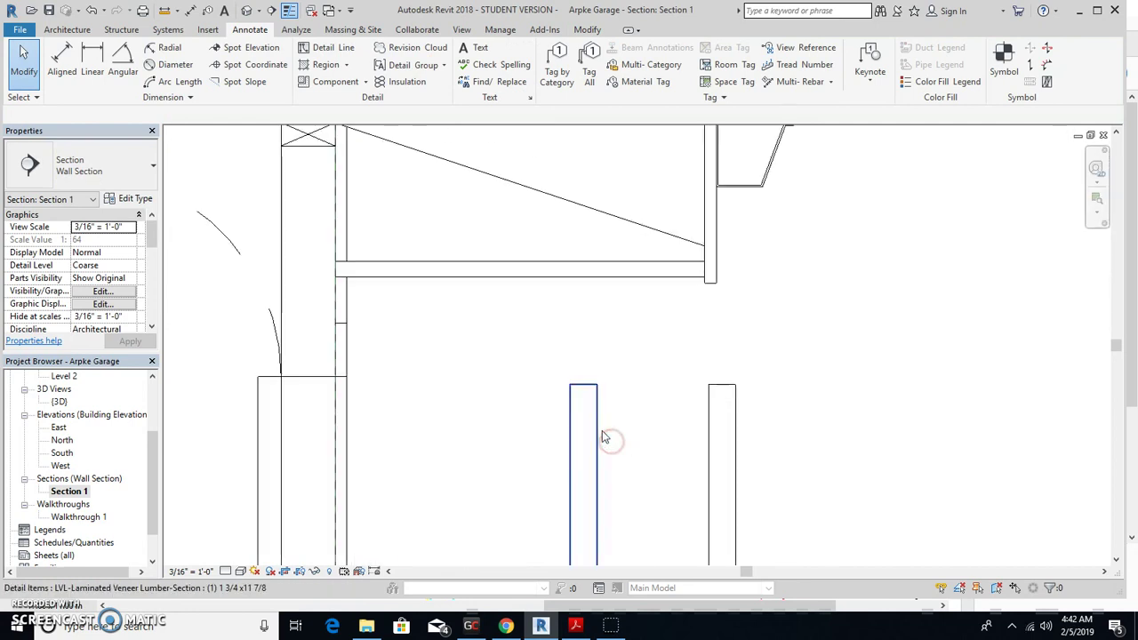
{"action": "left_click", "coordinate": [602, 442]}
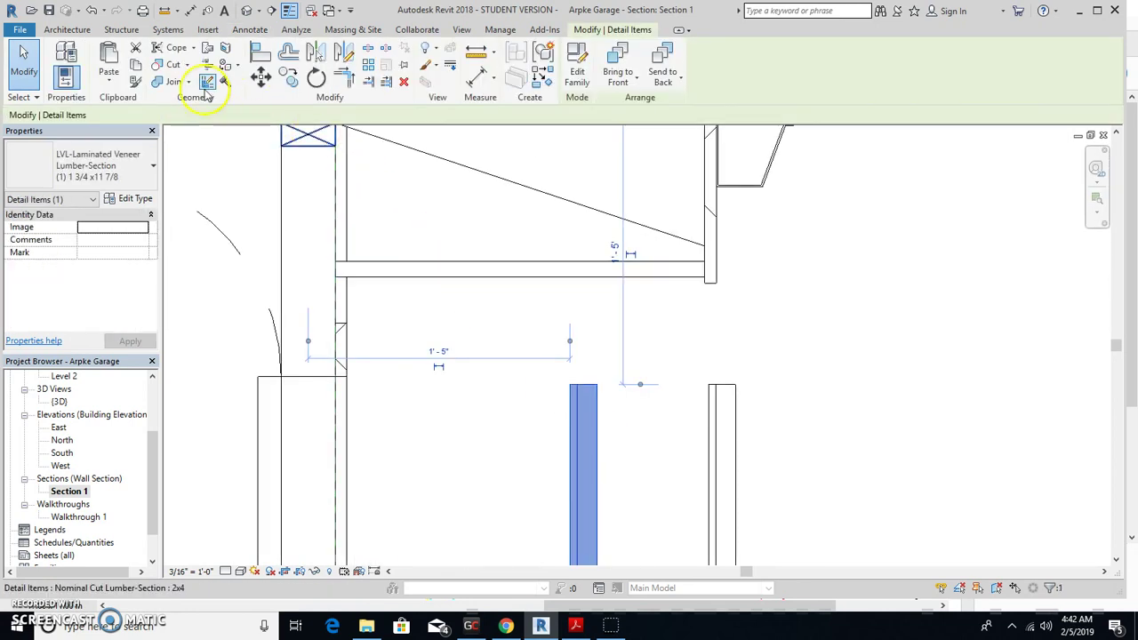
{"action": "left_click", "coordinate": [261, 79]}
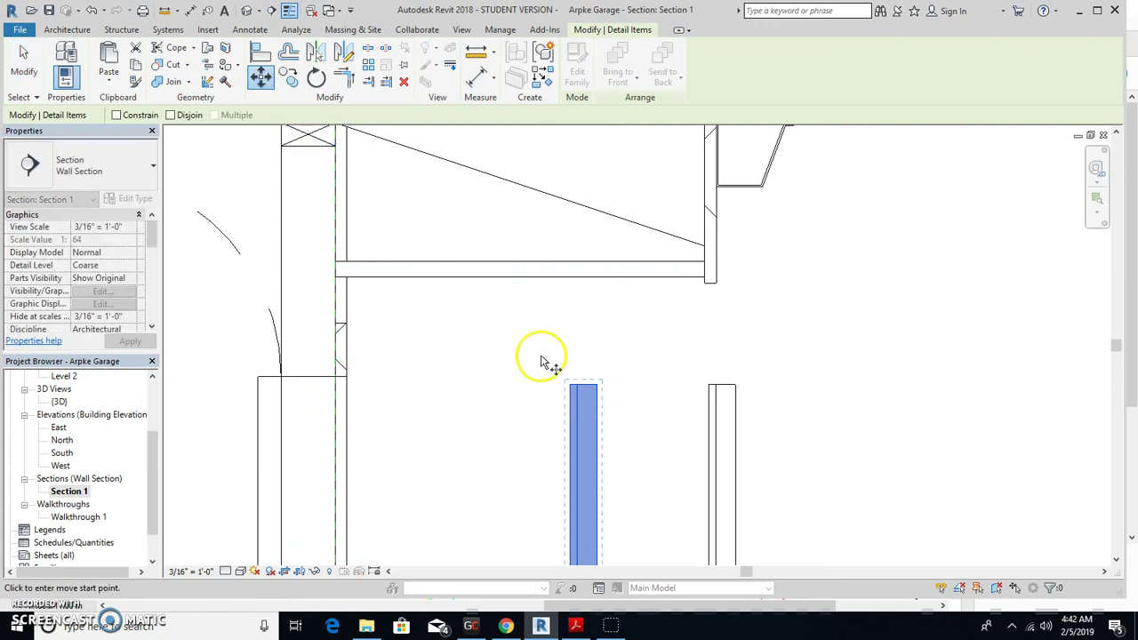
{"action": "left_click", "coordinate": [570, 388]}
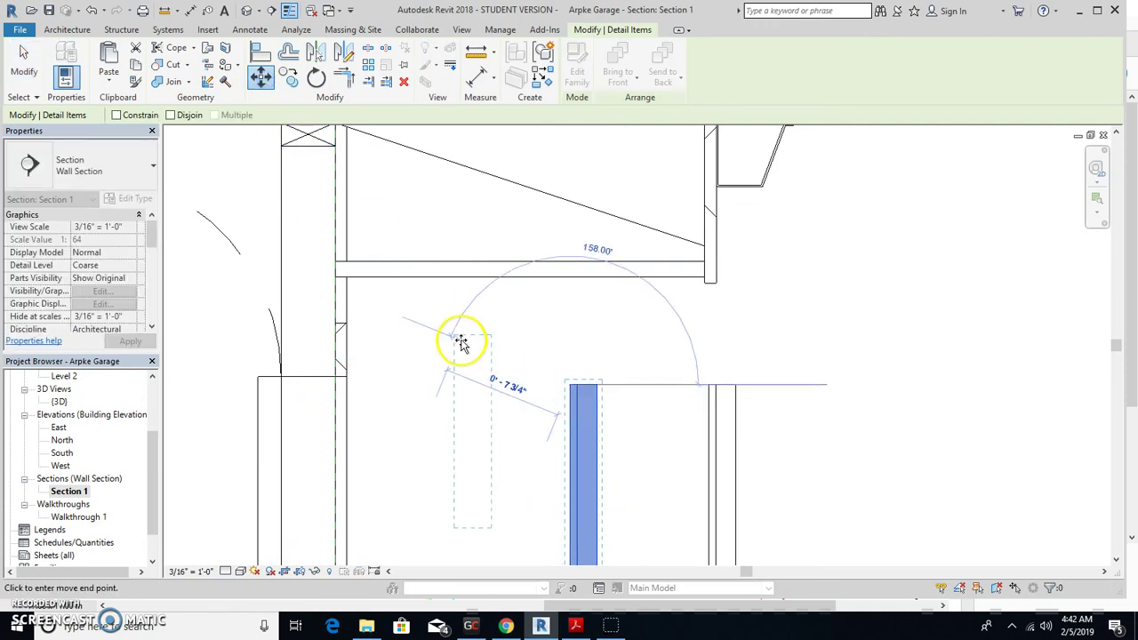
{"action": "left_click", "coordinate": [282, 149]}
{"action": "left_click", "coordinate": [399, 299]}
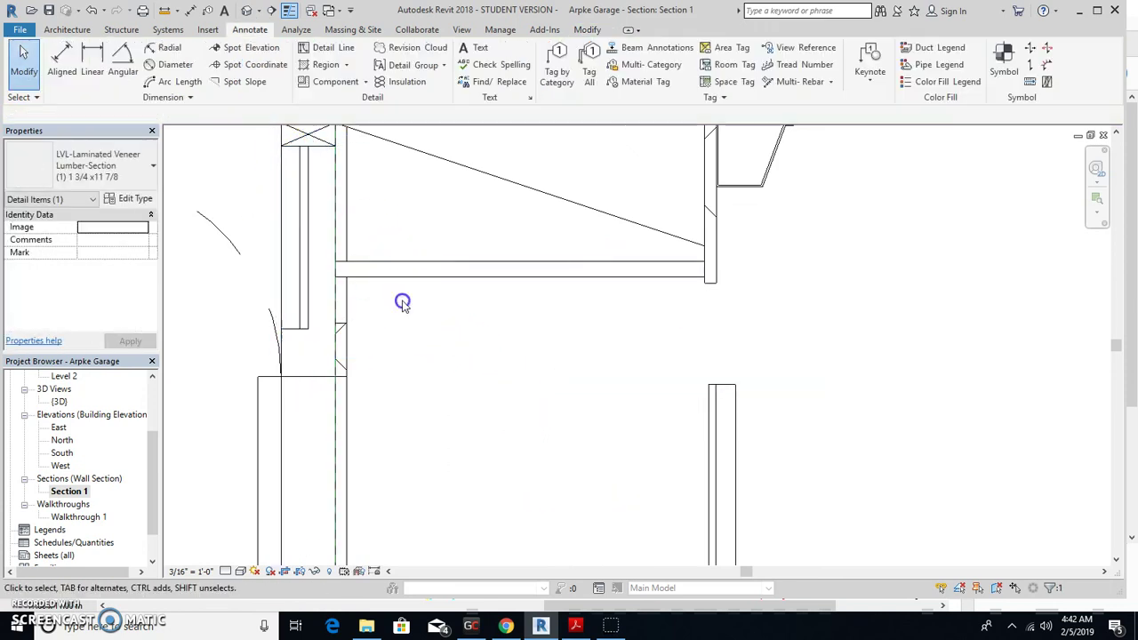
- Move the other LVL by its upper inside corner beneath the top plate, tight against the first LVL's outer face
{"action": "left_click", "coordinate": [722, 396]}
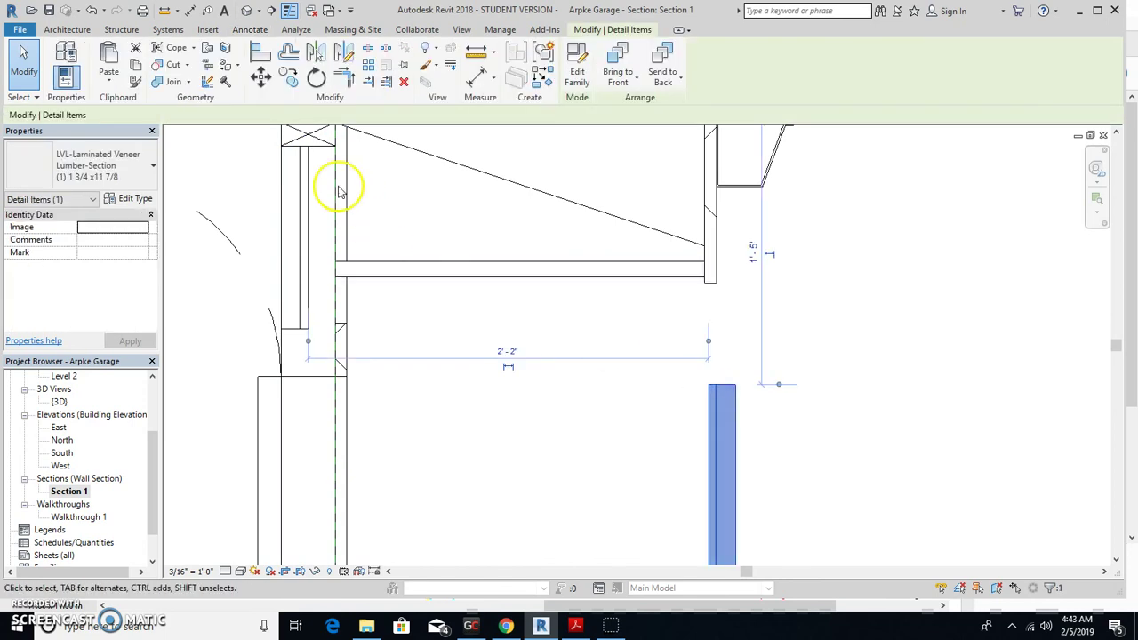
{"action": "left_click", "coordinate": [262, 80]}
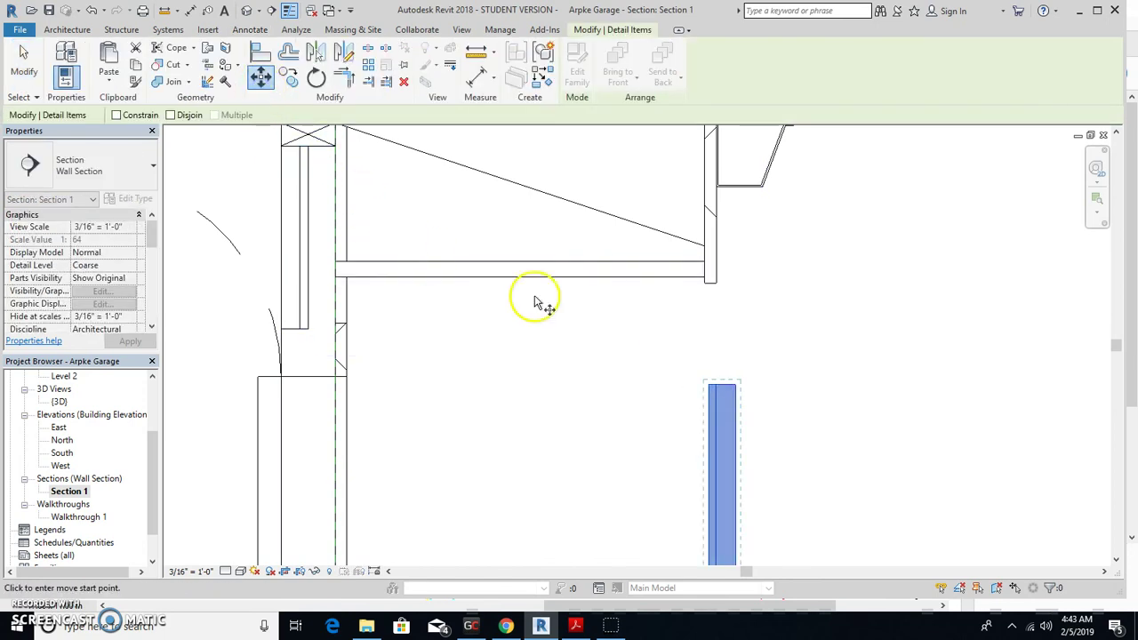
{"action": "left_click", "coordinate": [711, 385]}
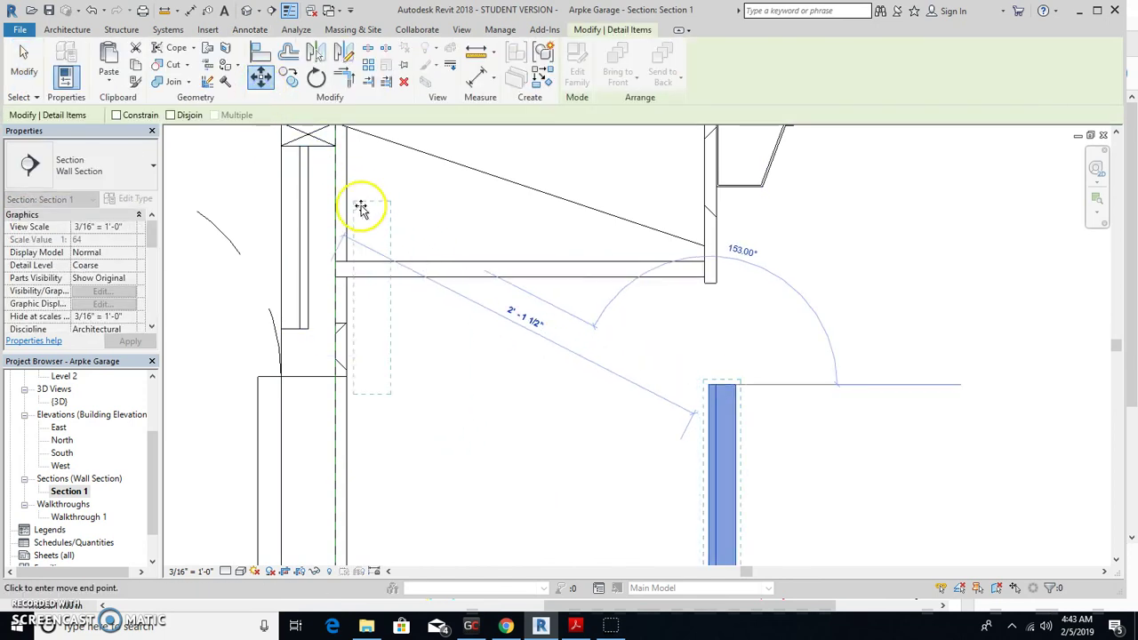
{"action": "left_click", "coordinate": [309, 151]}
{"action": "left_click", "coordinate": [424, 335]}
- Copy the 2x4 top plate by its upper inside corner to the bottom inside corner of the double LVL header
{"action": "scroll", "coordinate": [423, 336], "scroll_direction": "down", "scroll_amount": 3}
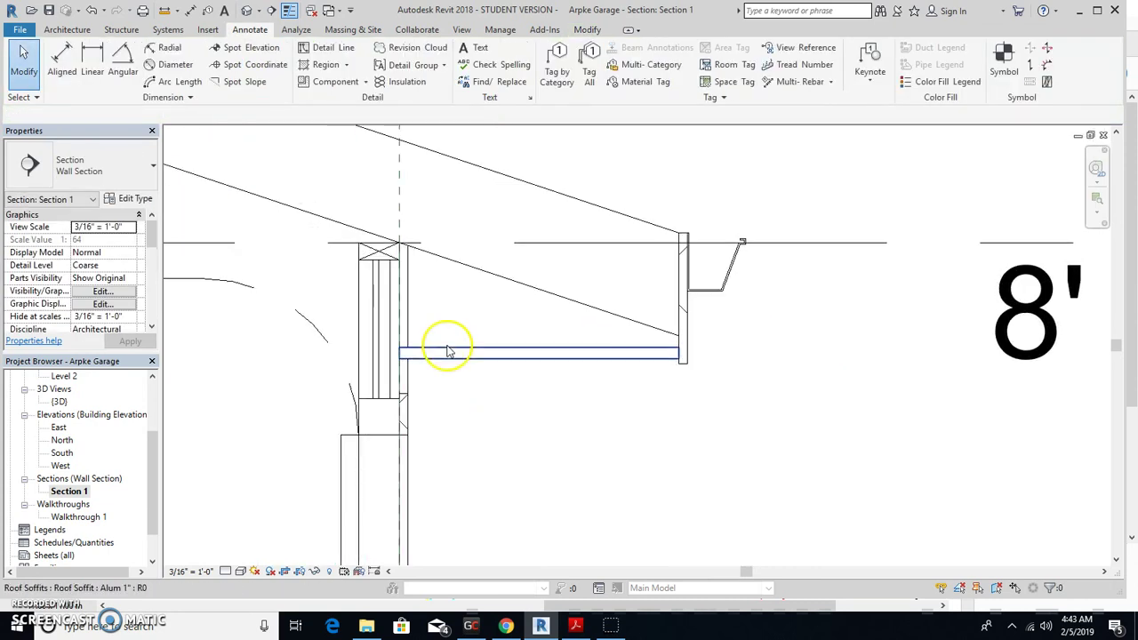
{"action": "left_click", "coordinate": [377, 252]}
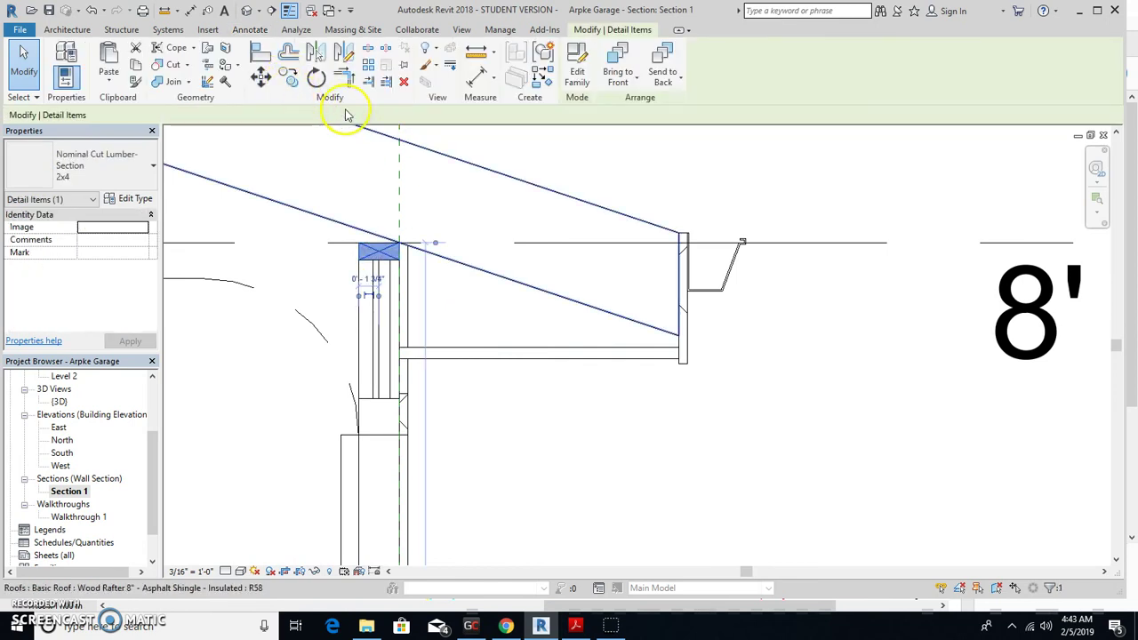
{"action": "left_click", "coordinate": [289, 77]}
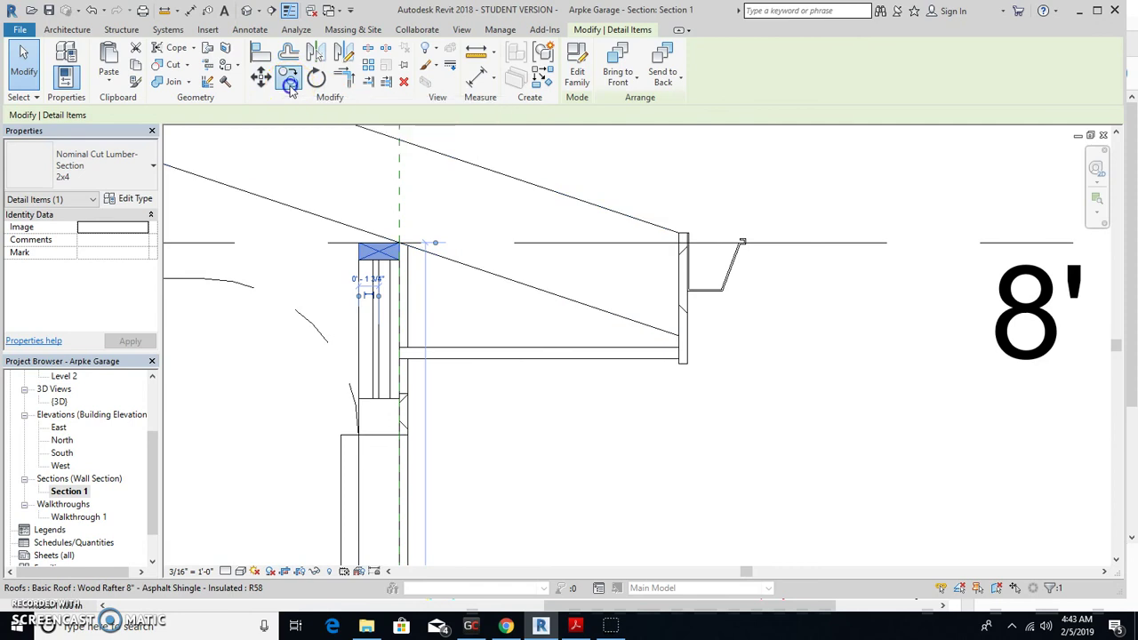
{"action": "left_click", "coordinate": [362, 243]}
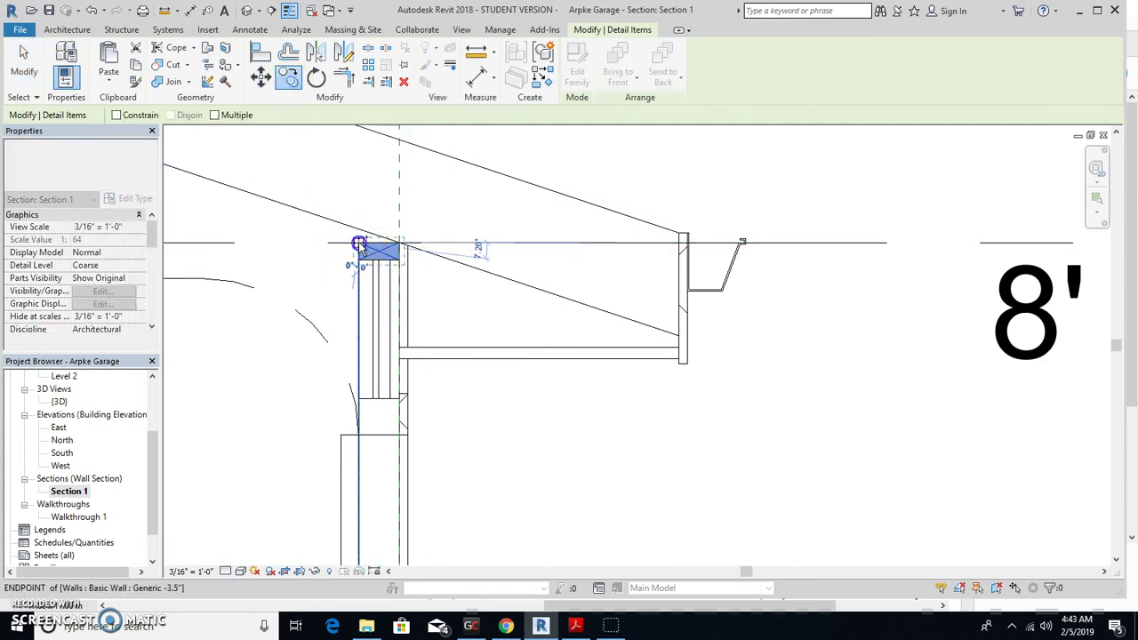
{"action": "left_click", "coordinate": [359, 398]}
{"action": "key", "text": "Escape"}
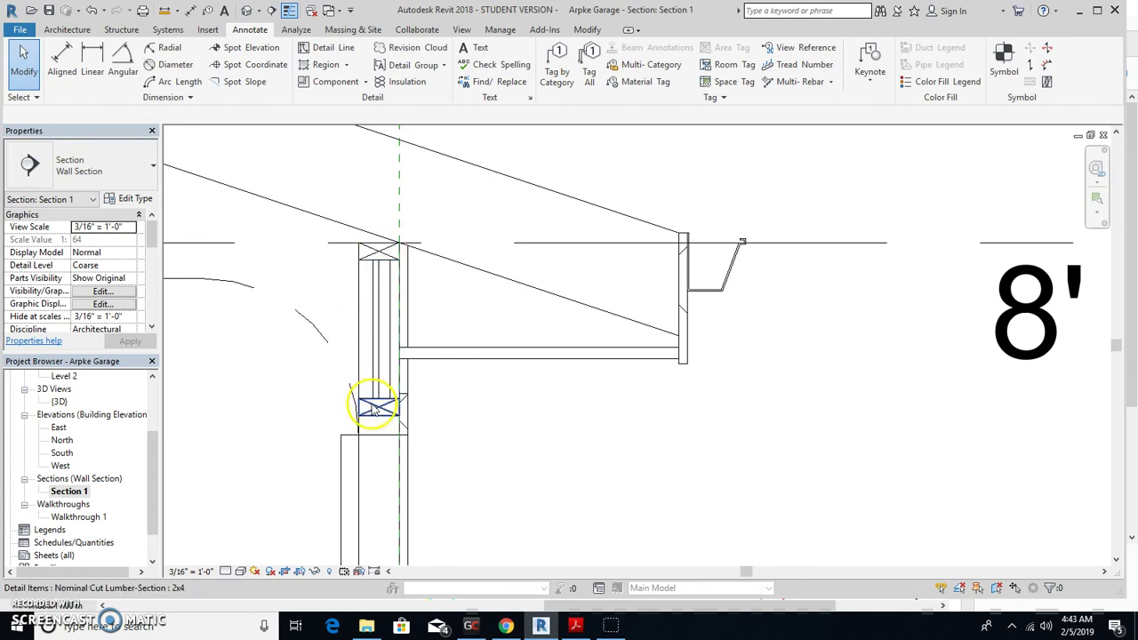
{"action": "scroll", "coordinate": [466, 397], "scroll_direction": "down", "scroll_amount": 4}
{"action": "middle_click_drag", "start_coordinate": [488, 434], "coordinate": [601, 304]}
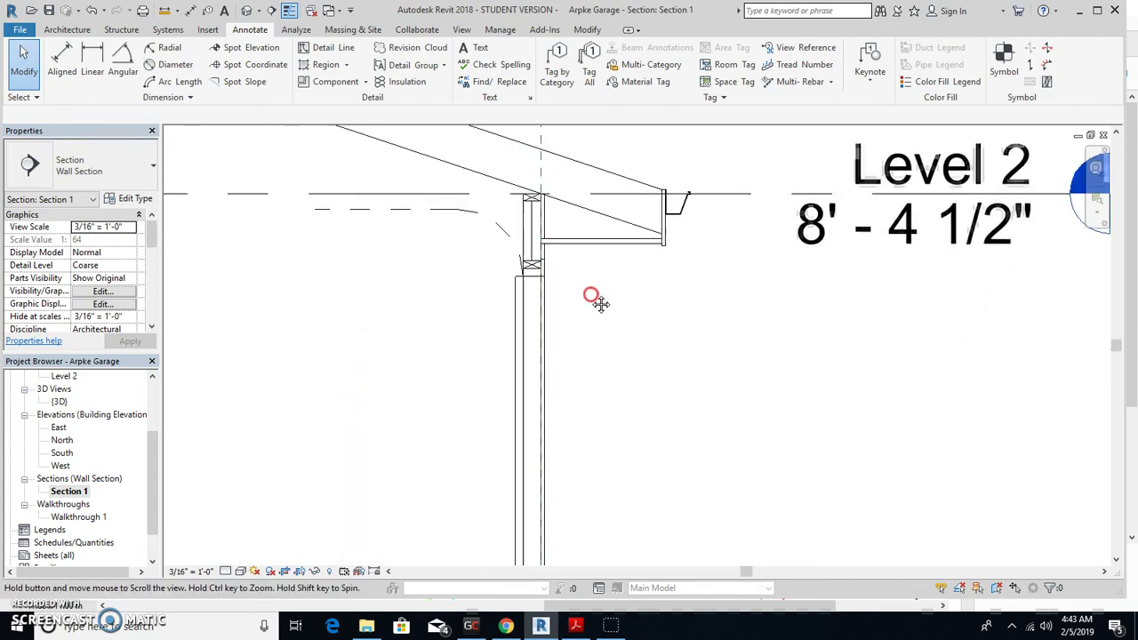
{"action": "scroll", "coordinate": [596, 310], "scroll_direction": "down", "scroll_amount": 1}
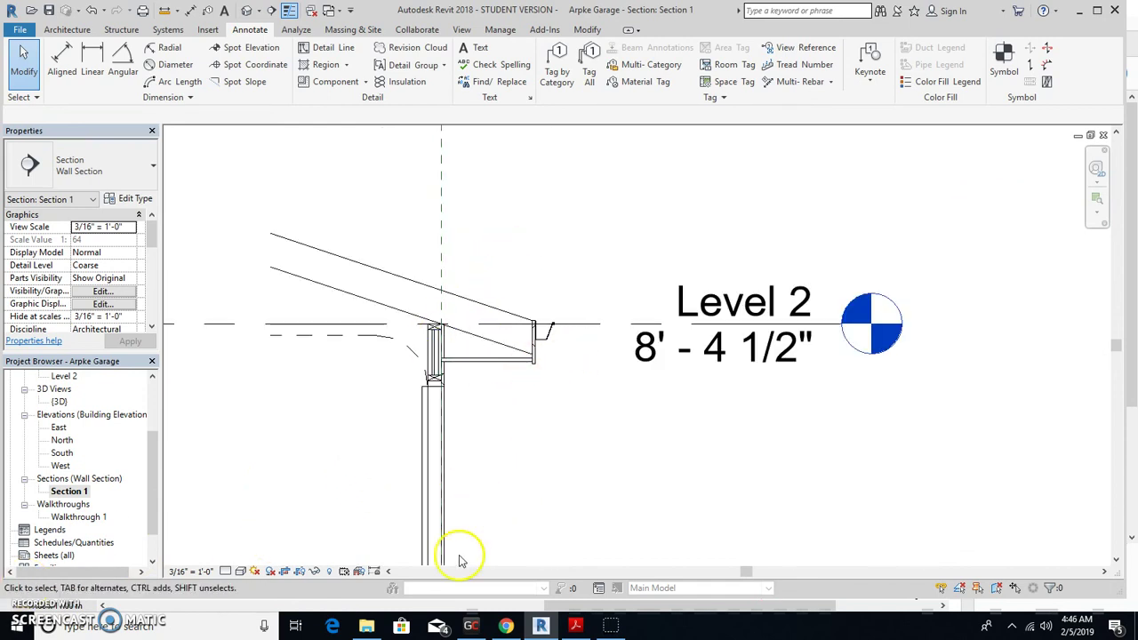
- Switch to the arpke.pdf drawing in Acrobat Reader and examine the typical section's notes and dimensions from the roof to the slab
{"action": "left_click", "coordinate": [576, 627]}
{"action": "scroll", "coordinate": [514, 388], "scroll_direction": "down", "scroll_amount": 2, "text": "ctrl"}
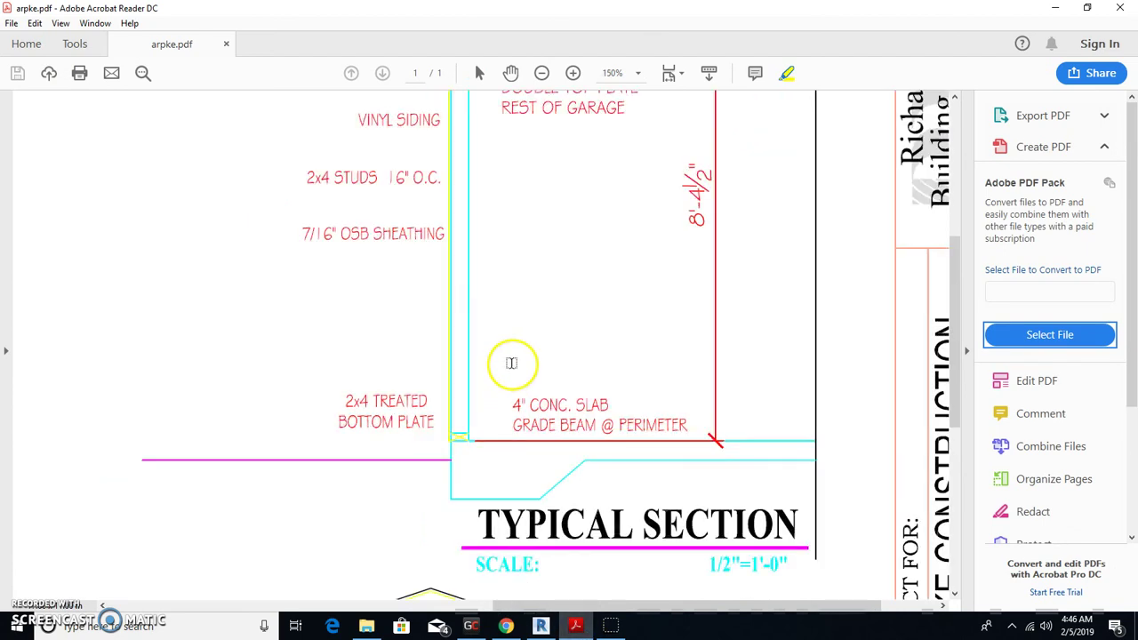
{"action": "scroll", "coordinate": [504, 288], "scroll_direction": "up", "scroll_amount": 3}
{"action": "scroll", "coordinate": [504, 287], "scroll_direction": "up", "scroll_amount": 2}
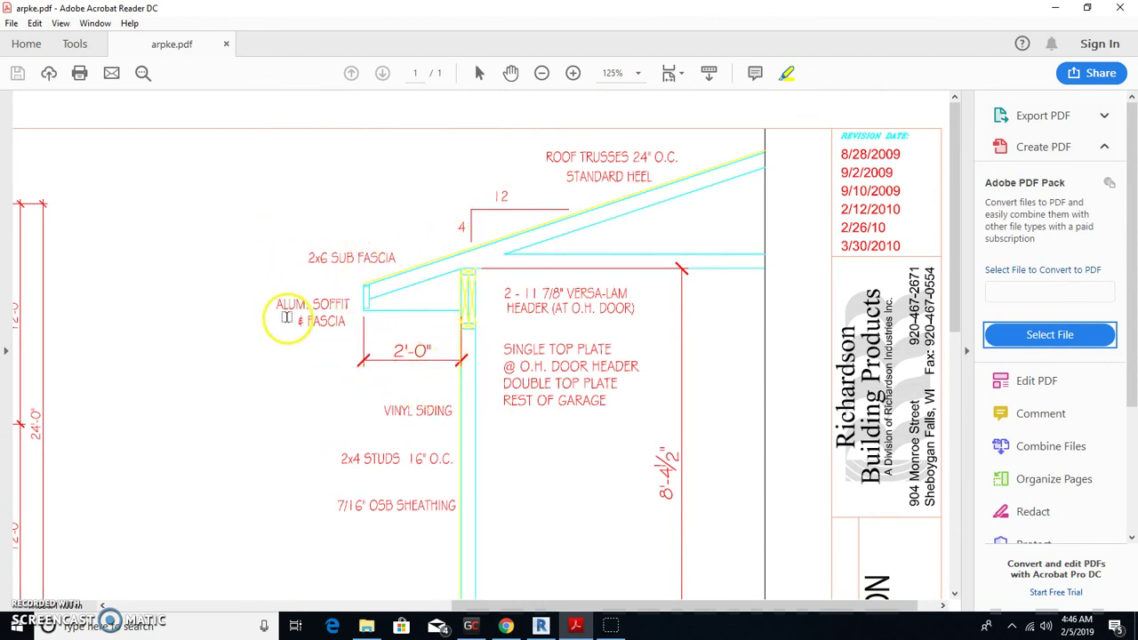
{"action": "scroll", "coordinate": [558, 358], "scroll_direction": "down", "scroll_amount": 2}
{"action": "scroll", "coordinate": [559, 359], "scroll_direction": "down", "scroll_amount": 1}
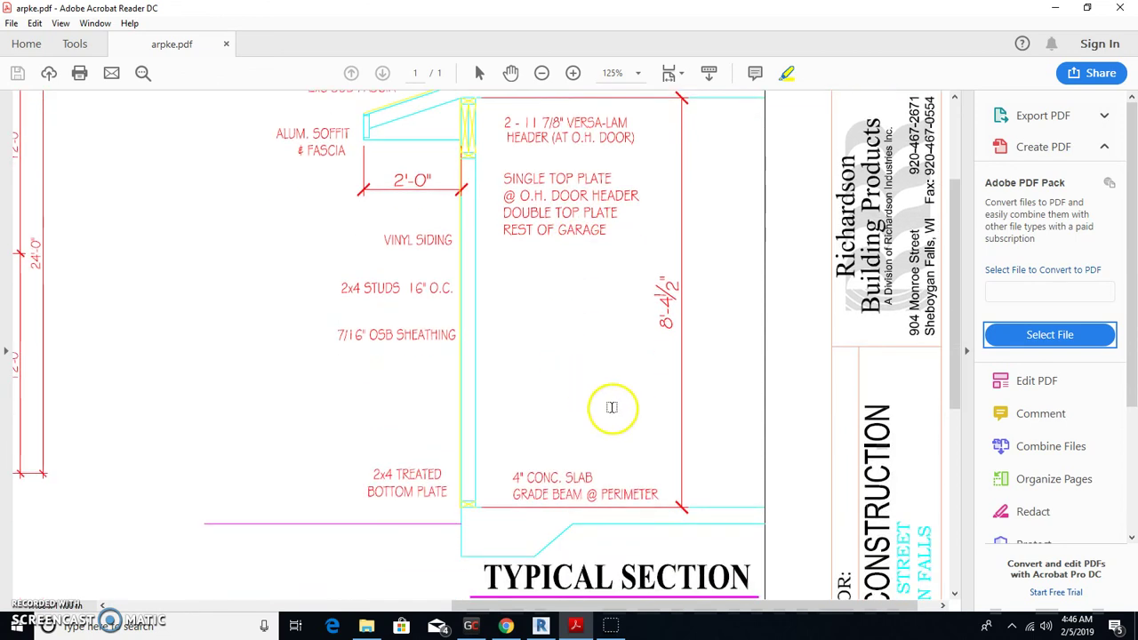
{"action": "scroll", "coordinate": [610, 406], "scroll_direction": "up", "scroll_amount": 2}
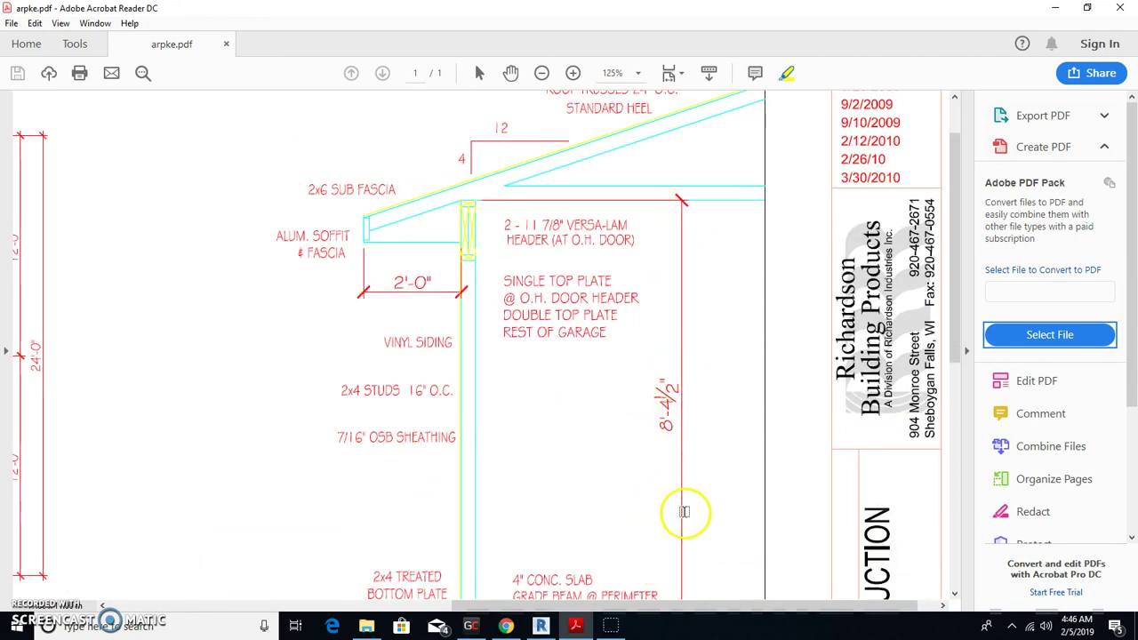
{"action": "scroll", "coordinate": [677, 462], "scroll_direction": "down", "scroll_amount": 1}
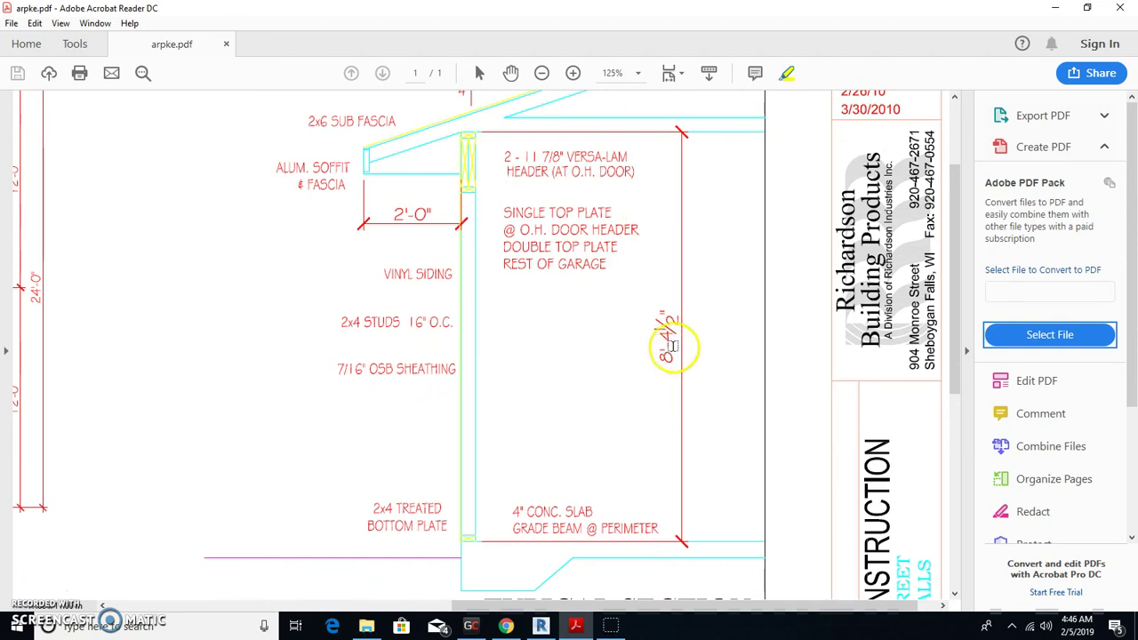
- Switch back to Revit and place a spot slope with Triangle representation on the roof's upper edge
{"action": "left_click", "coordinate": [540, 626]}
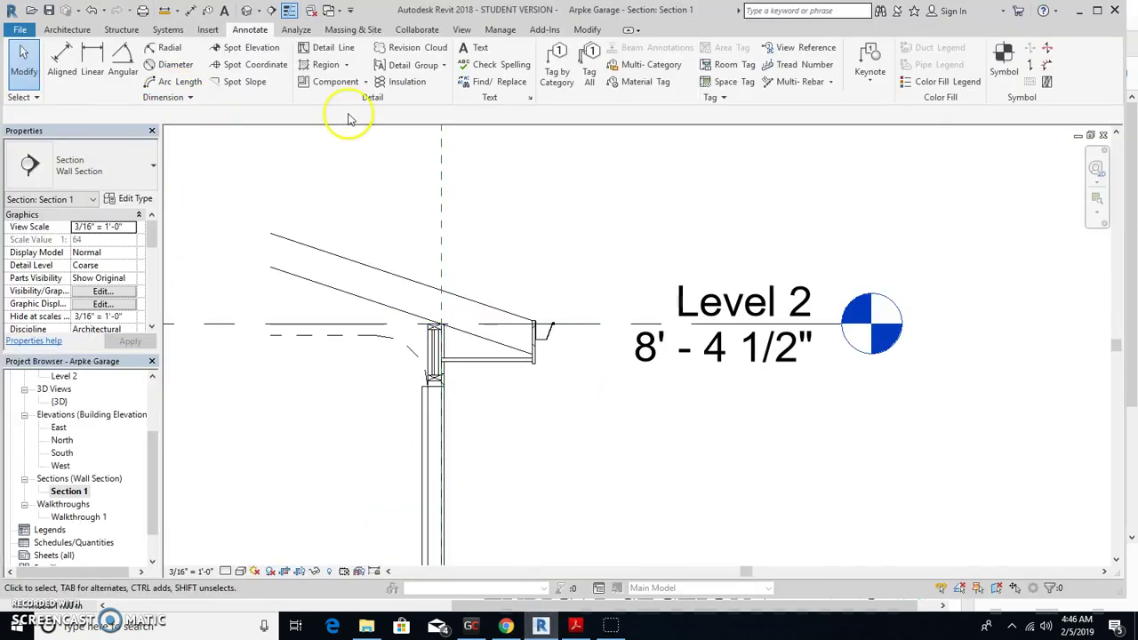
{"action": "left_click", "coordinate": [55, 29]}
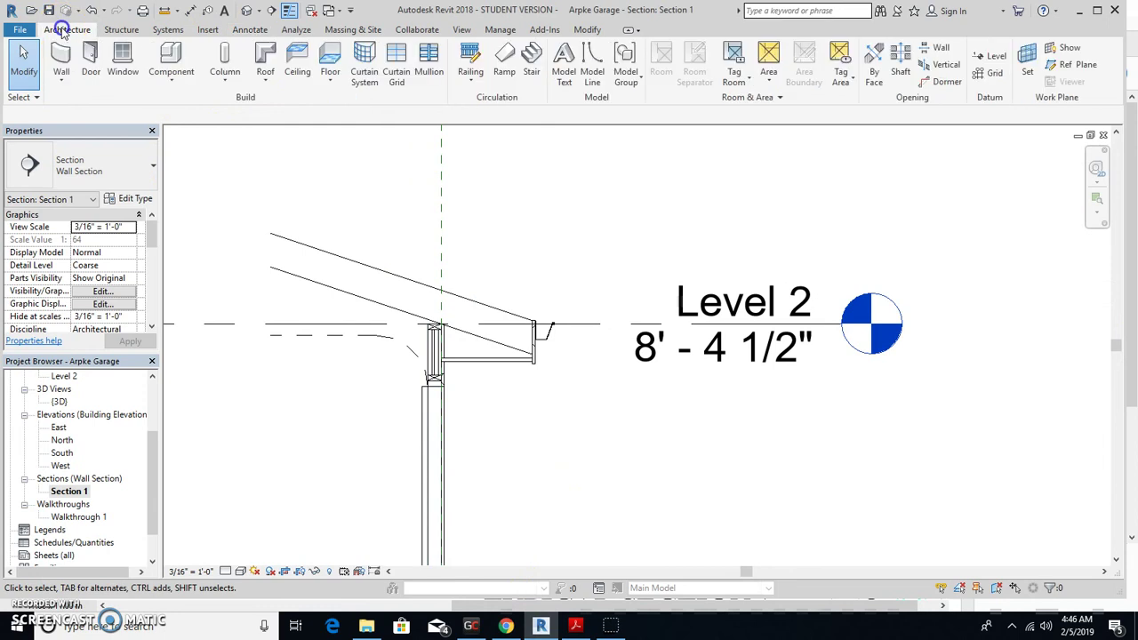
{"action": "left_click", "coordinate": [242, 32]}
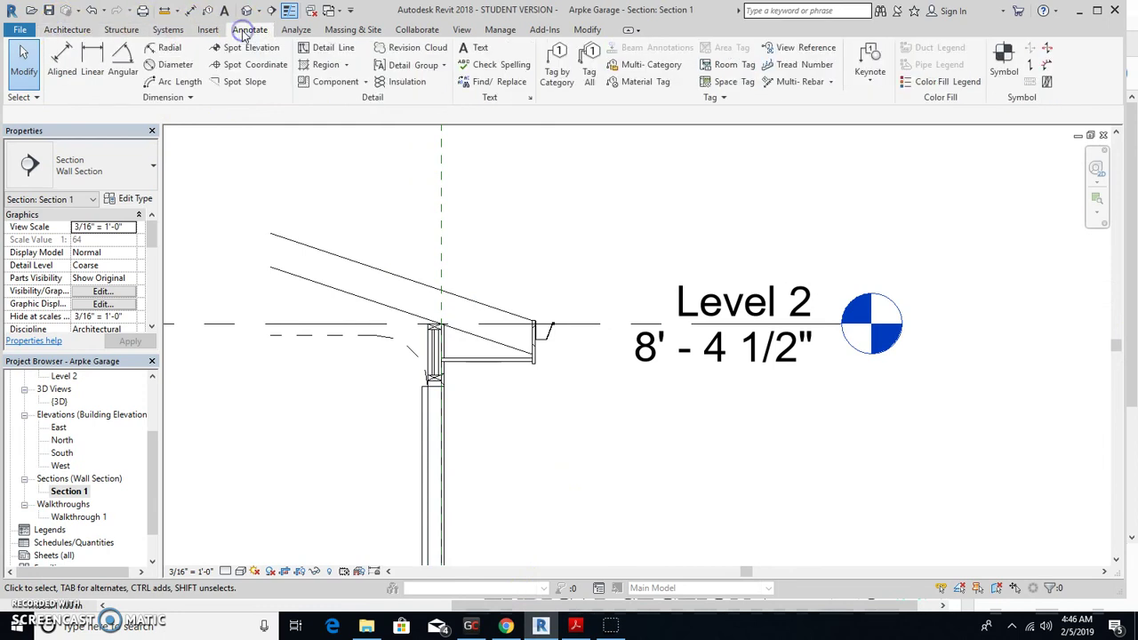
{"action": "left_click", "coordinate": [233, 83]}
{"action": "left_click", "coordinate": [254, 115]}
{"action": "left_click", "coordinate": [253, 129]}
{"action": "left_click", "coordinate": [260, 116]}
{"action": "left_click", "coordinate": [251, 139]}
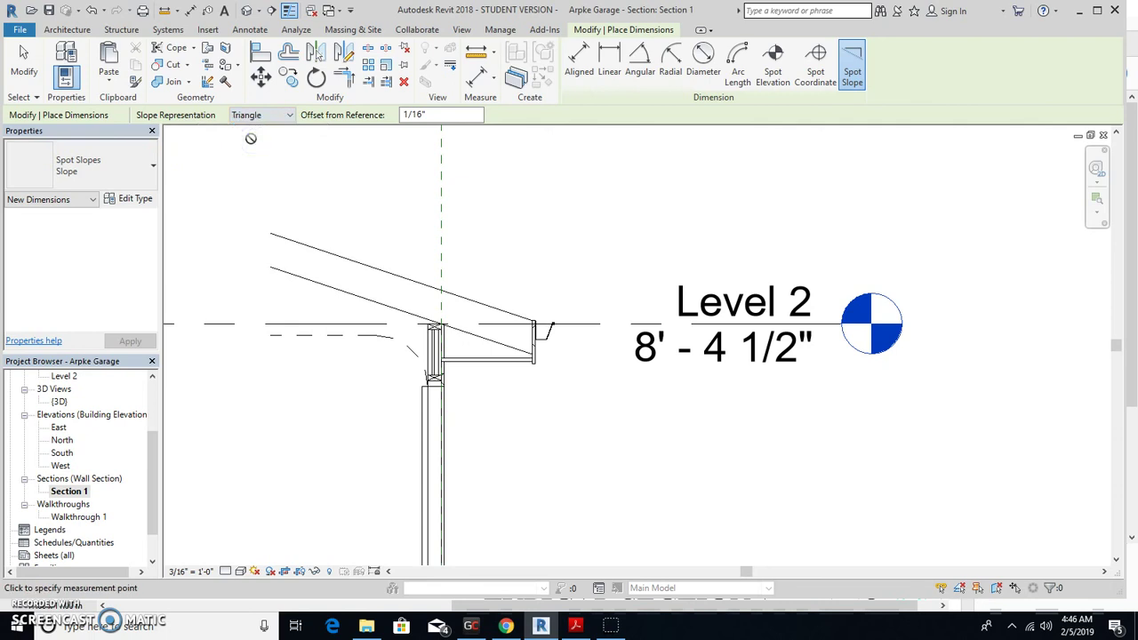
{"action": "left_click", "coordinate": [287, 236]}
{"action": "left_click", "coordinate": [247, 170]}
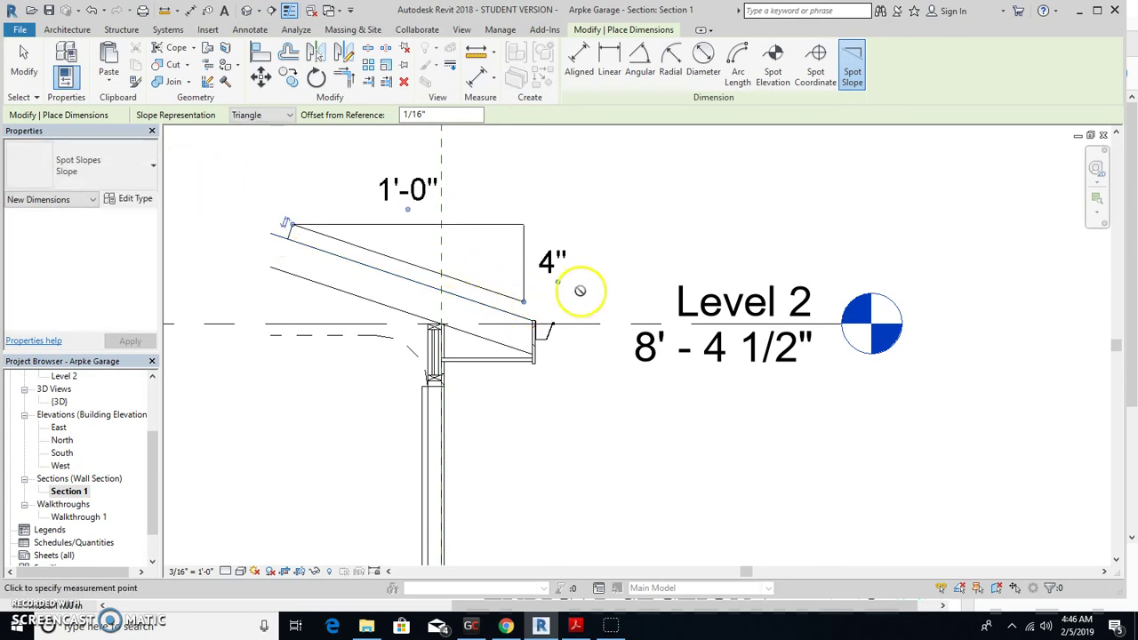
{"action": "key", "text": "Escape"}
{"action": "key", "text": "Escape"}
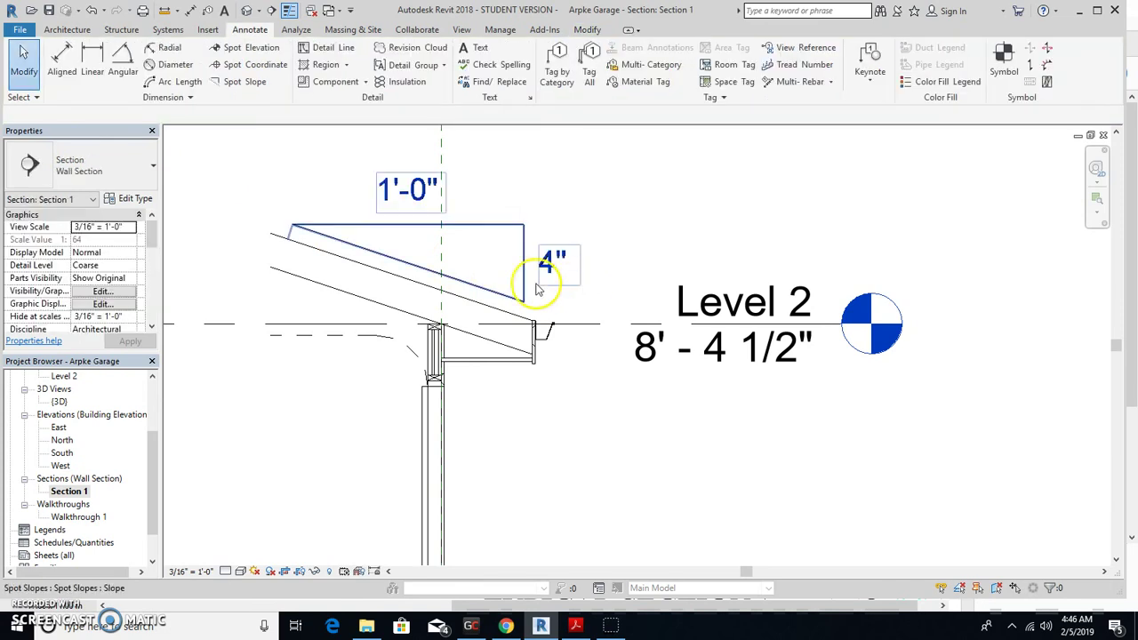
- Shorten the roof's slope triangle by pulling its lower end up the roof, well inside the wall
{"action": "left_click", "coordinate": [528, 291]}
{"action": "left_click_drag", "start_coordinate": [527, 303], "coordinate": [388, 258]}
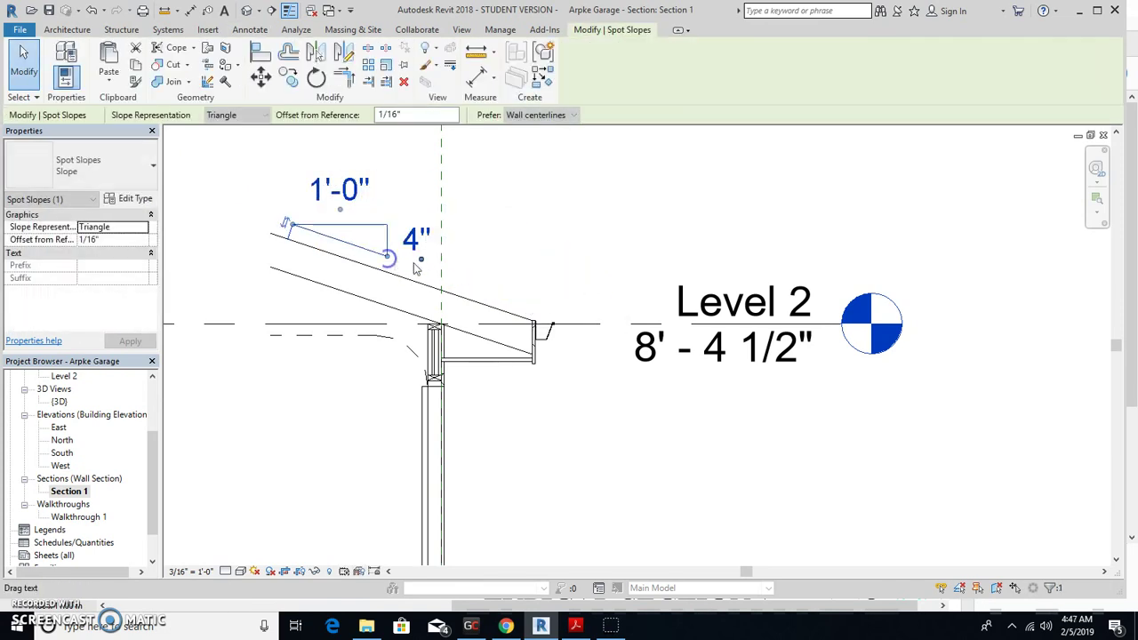
{"action": "left_click", "coordinate": [551, 271]}
- Check the typical section's scale in arpke.pdf, and set the Revit section view's scale to 1/2" = 1'-0"
{"action": "scroll", "coordinate": [471, 241], "scroll_direction": "down", "scroll_amount": 3}
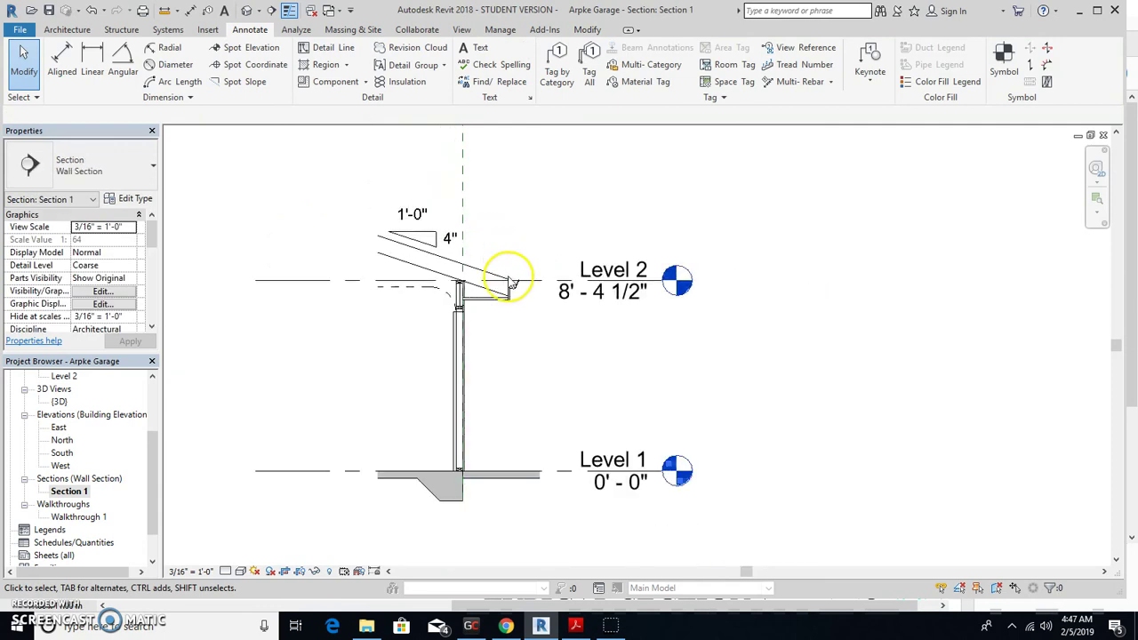
{"action": "middle_click_drag", "start_coordinate": [570, 416], "coordinate": [615, 415]}
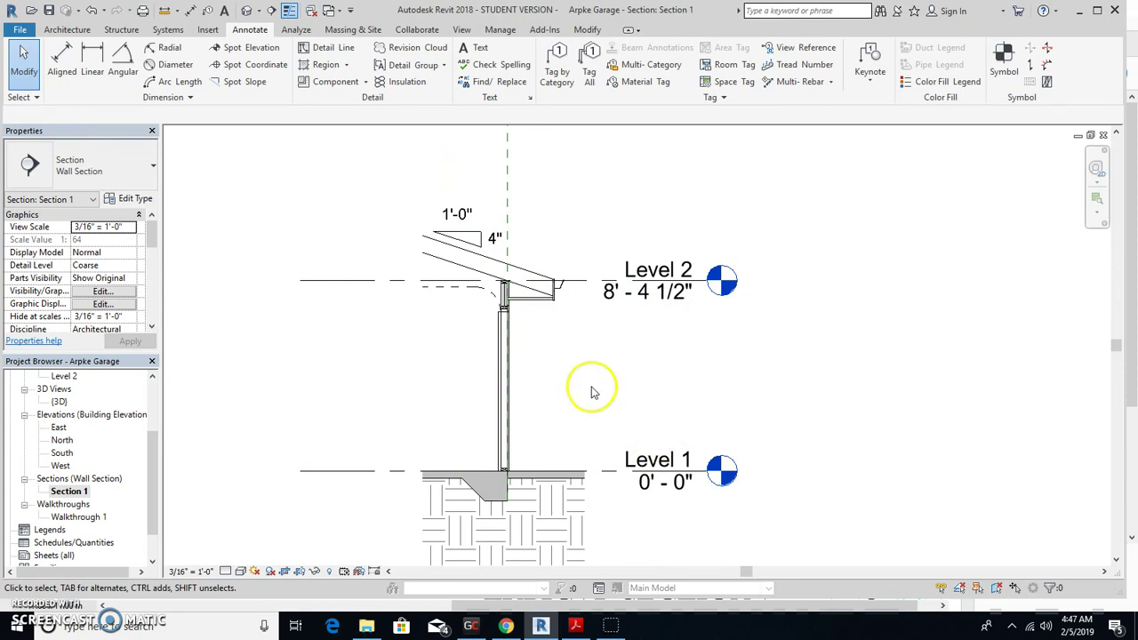
{"action": "mouse_move", "coordinate": [576, 626]}
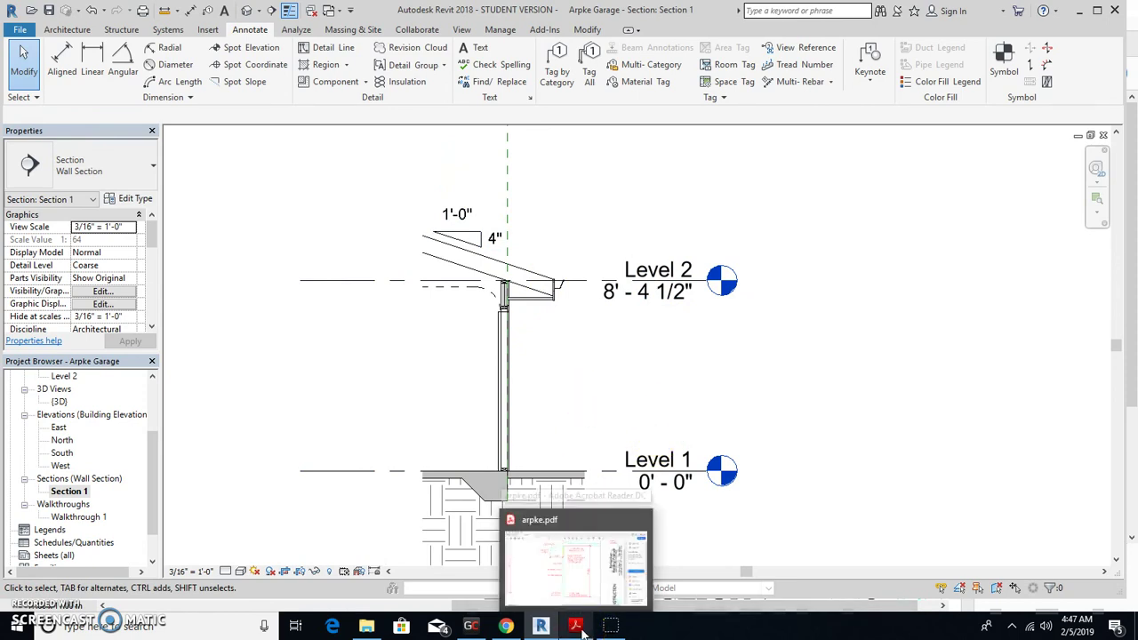
{"action": "left_click", "coordinate": [537, 487]}
{"action": "scroll", "coordinate": [534, 476], "scroll_direction": "down", "scroll_amount": 5}
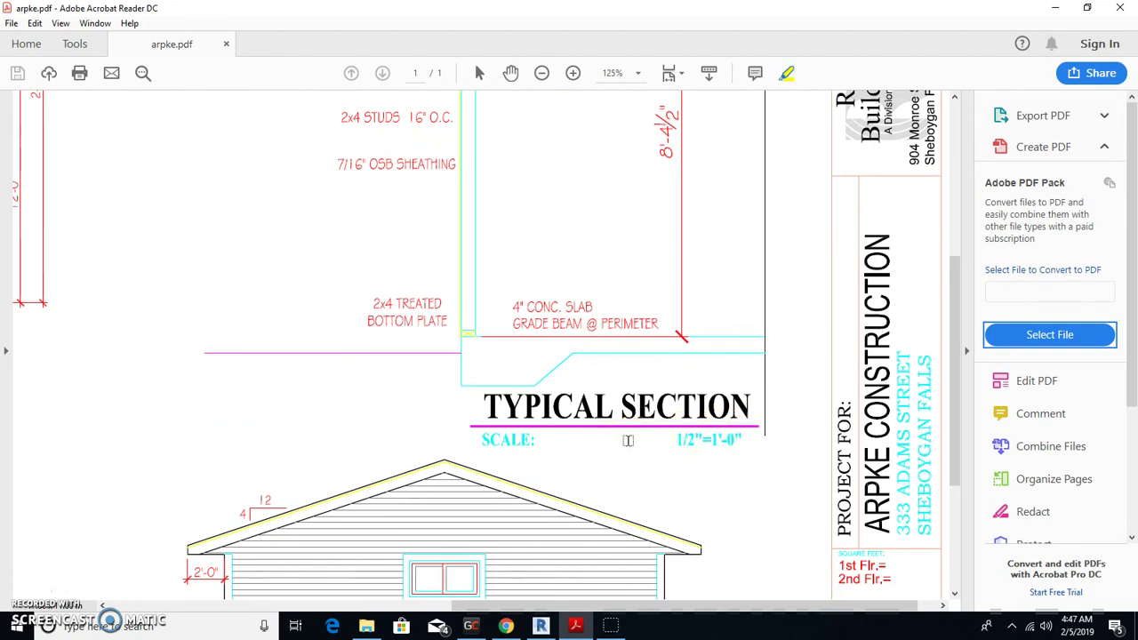
{"action": "left_click", "coordinate": [541, 626]}
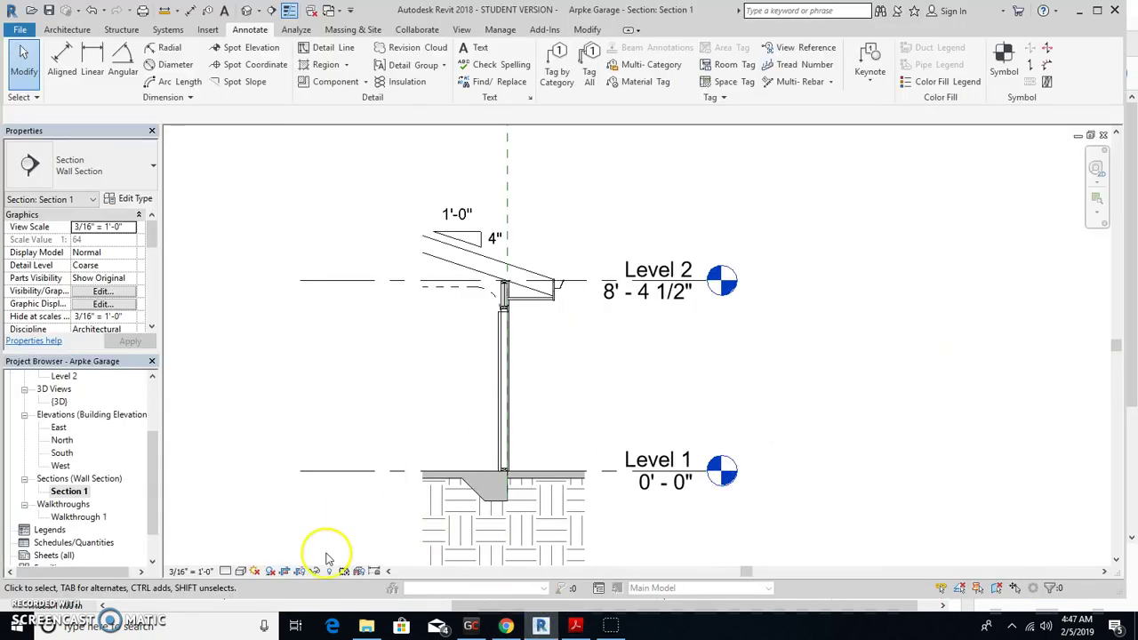
{"action": "left_click", "coordinate": [191, 572]}
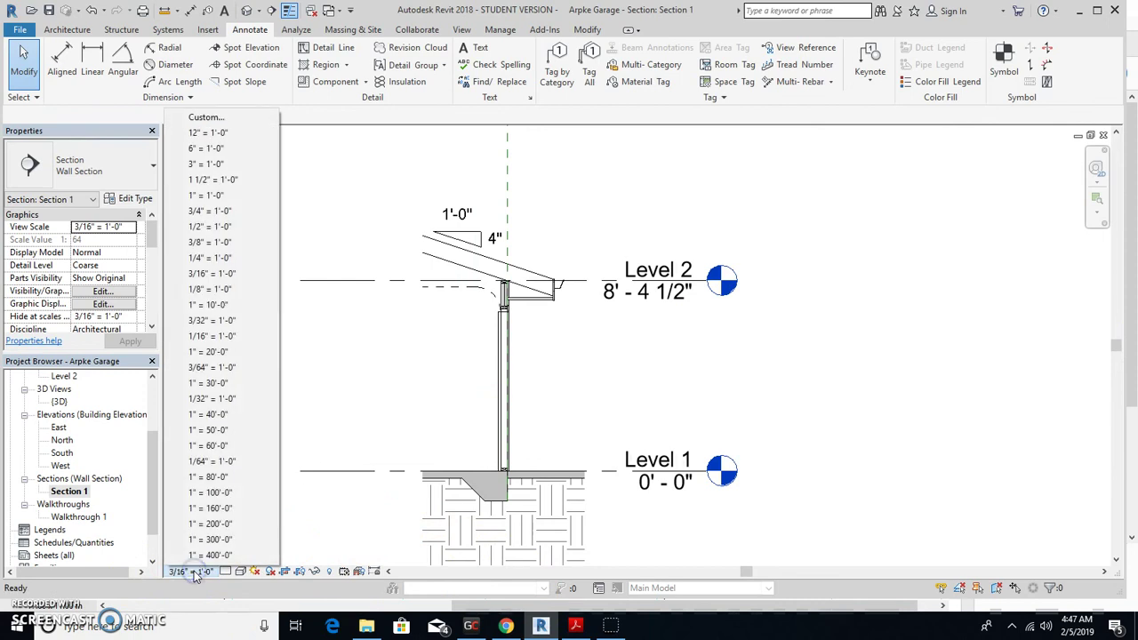
{"action": "left_click", "coordinate": [222, 226]}
- Lengthen the spot slope triangle above the roof by stretching its lower end down the slope toward the wall
{"action": "scroll", "coordinate": [402, 227], "scroll_direction": "up", "scroll_amount": 3}
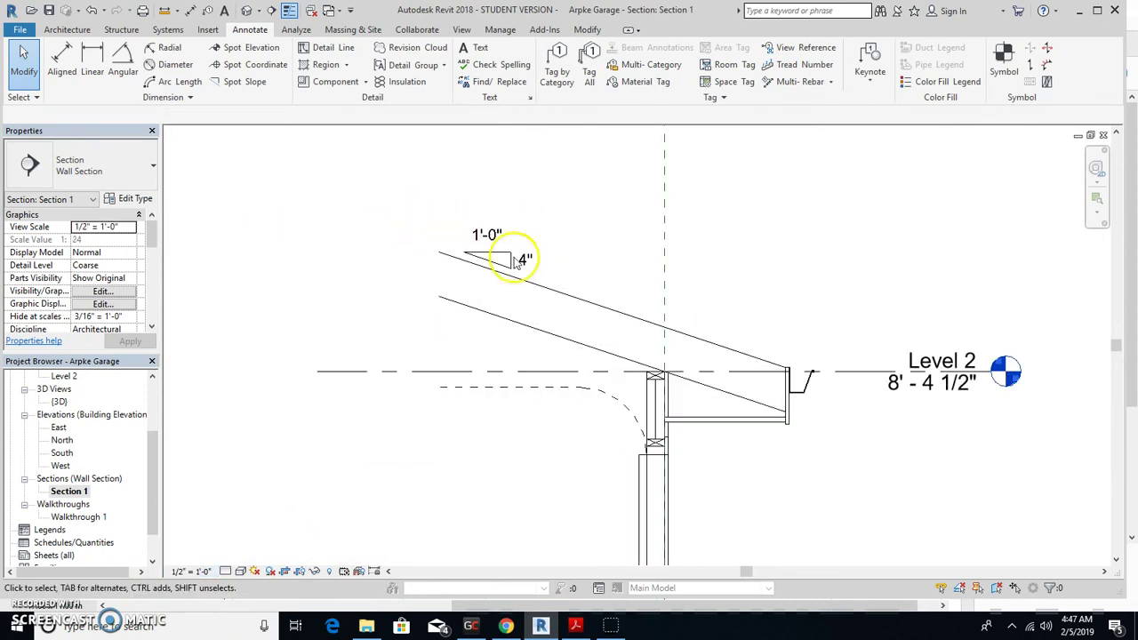
{"action": "scroll", "coordinate": [551, 254], "scroll_direction": "down", "scroll_amount": 1}
{"action": "scroll", "coordinate": [611, 467], "scroll_direction": "down", "scroll_amount": 1}
{"action": "scroll", "coordinate": [610, 466], "scroll_direction": "down", "scroll_amount": 1}
{"action": "mouse_move", "coordinate": [602, 467]}
{"action": "middle_mouse_down"}
{"action": "mouse_move", "coordinate": [597, 237]}
{"action": "mouse_move", "coordinate": [584, 297]}
{"action": "mouse_move", "coordinate": [609, 471]}
{"action": "middle_mouse_up"}
{"action": "scroll", "coordinate": [423, 250], "scroll_direction": "up", "scroll_amount": 2}
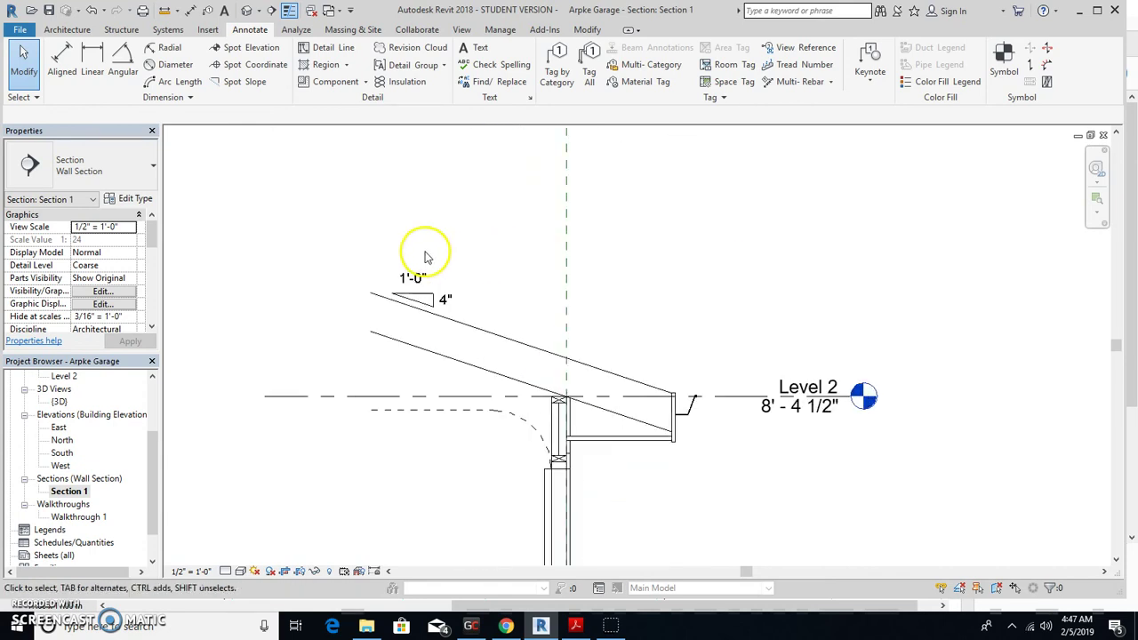
{"action": "left_click", "coordinate": [427, 316]}
{"action": "left_click_drag", "start_coordinate": [435, 318], "coordinate": [487, 326]}
{"action": "left_click", "coordinate": [508, 241]}
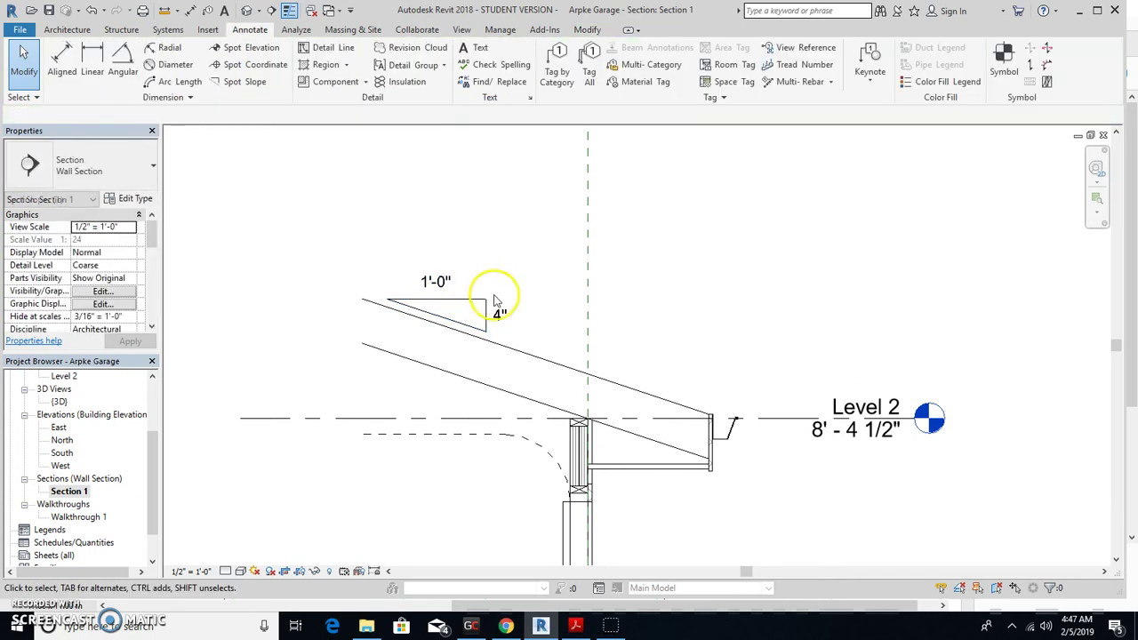
- Add an aligned dimension for the roof overhang from the wall's outer face to the fascia, placed below the soffit
{"action": "scroll", "coordinate": [549, 315], "scroll_direction": "down", "scroll_amount": 3}
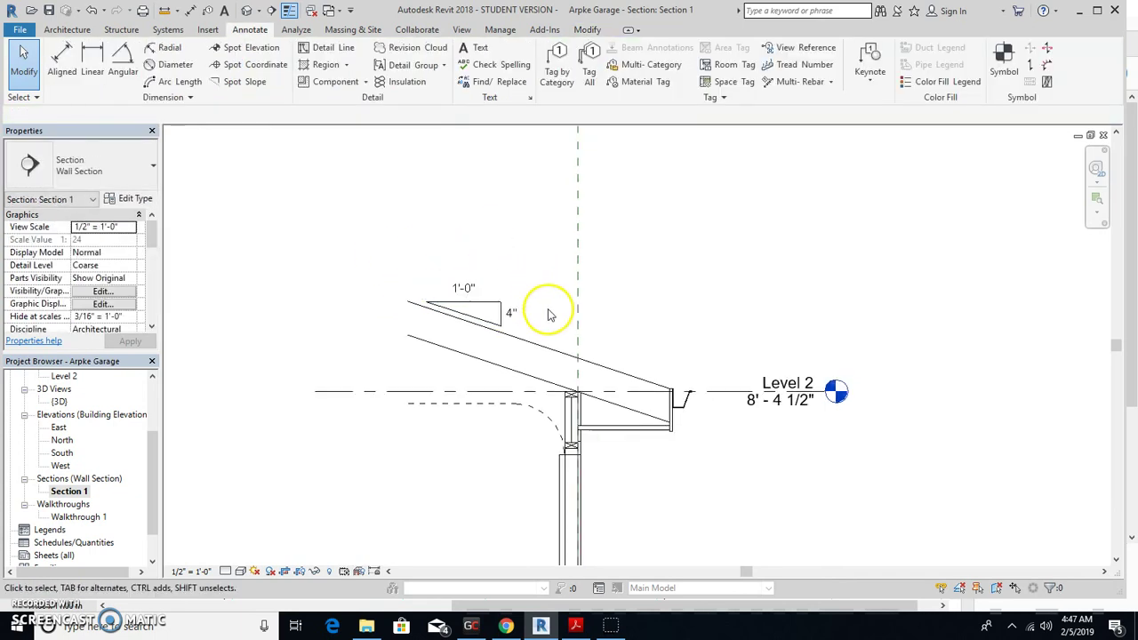
{"action": "scroll", "coordinate": [432, 294], "scroll_direction": "up", "scroll_amount": 2}
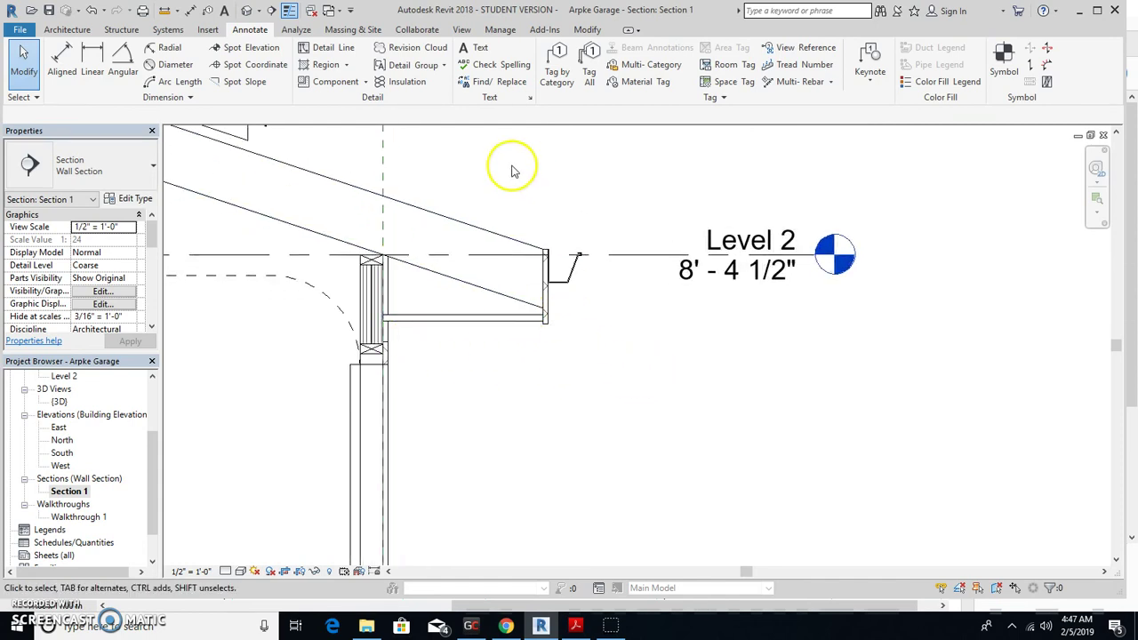
{"action": "left_click", "coordinate": [62, 71]}
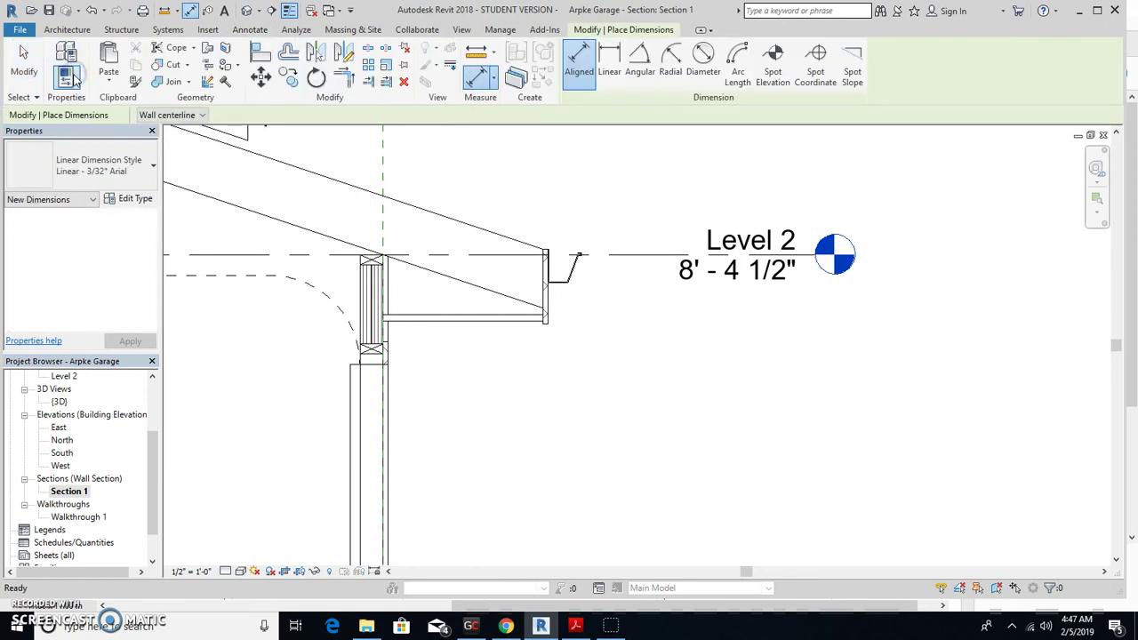
{"action": "left_click", "coordinate": [392, 333]}
{"action": "left_click", "coordinate": [551, 316]}
{"action": "left_click", "coordinate": [508, 395]}
- Add a vertical aligned dimension from the Level 2 line to the slab top at Level 1, on the wall's interior side
{"action": "scroll", "coordinate": [596, 418], "scroll_direction": "down", "scroll_amount": 2}
{"action": "scroll", "coordinate": [596, 417], "scroll_direction": "down", "scroll_amount": 1}
{"action": "middle_click_drag", "start_coordinate": [594, 415], "coordinate": [594, 316]}
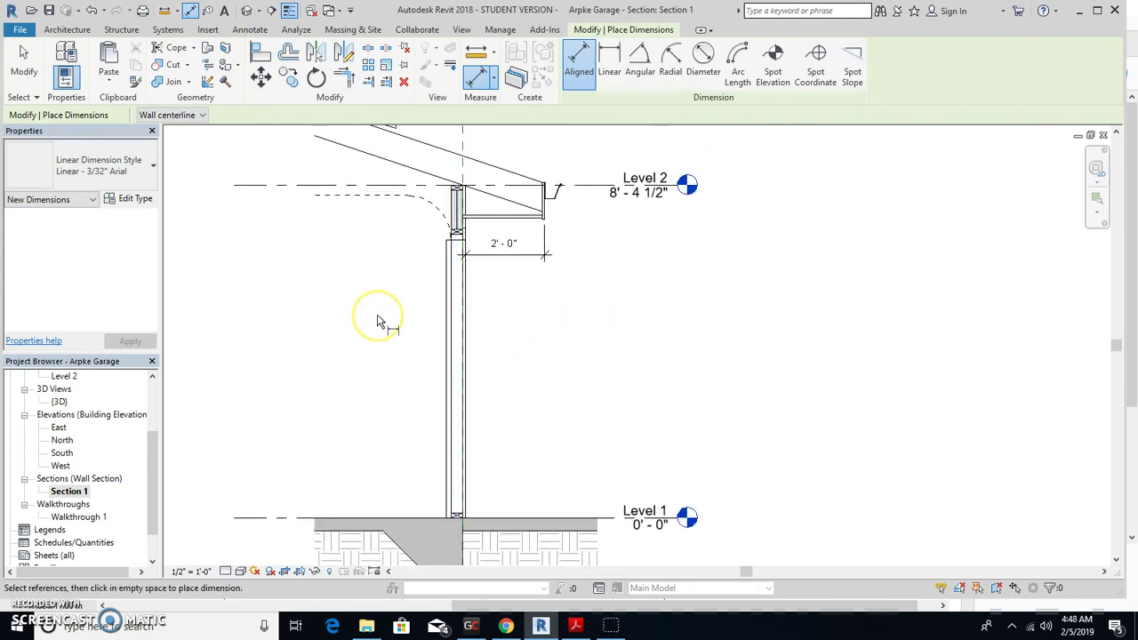
{"action": "scroll", "coordinate": [377, 321], "scroll_direction": "up", "scroll_amount": 1}
{"action": "scroll", "coordinate": [377, 320], "scroll_direction": "down", "scroll_amount": 1}
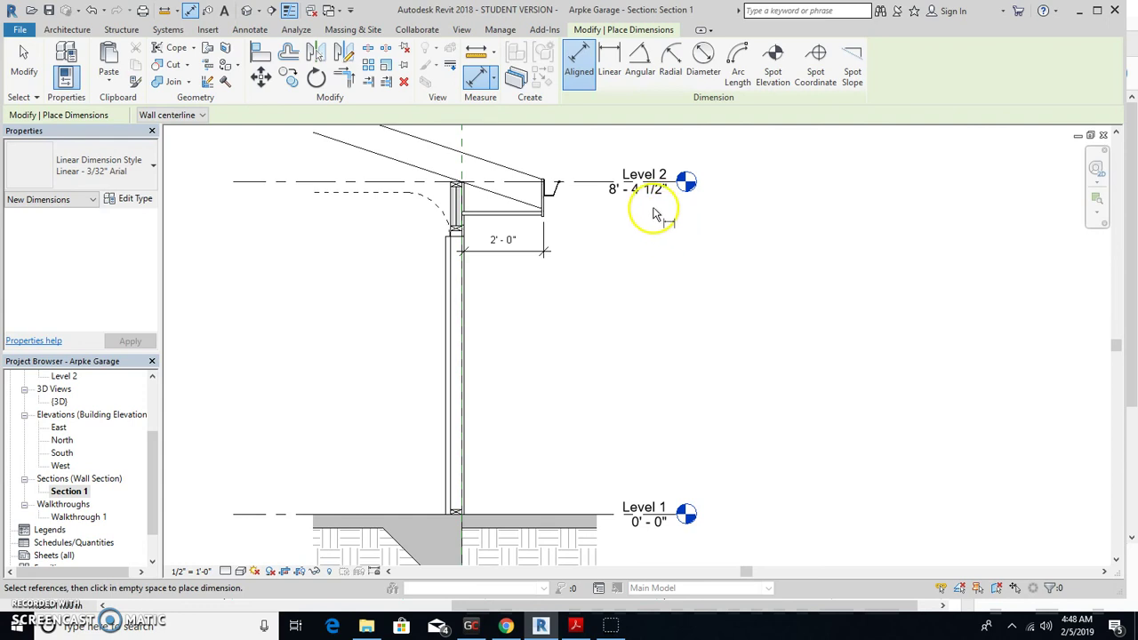
{"action": "left_click", "coordinate": [286, 181]}
{"action": "left_click", "coordinate": [327, 522]}
{"action": "left_click", "coordinate": [356, 400]}
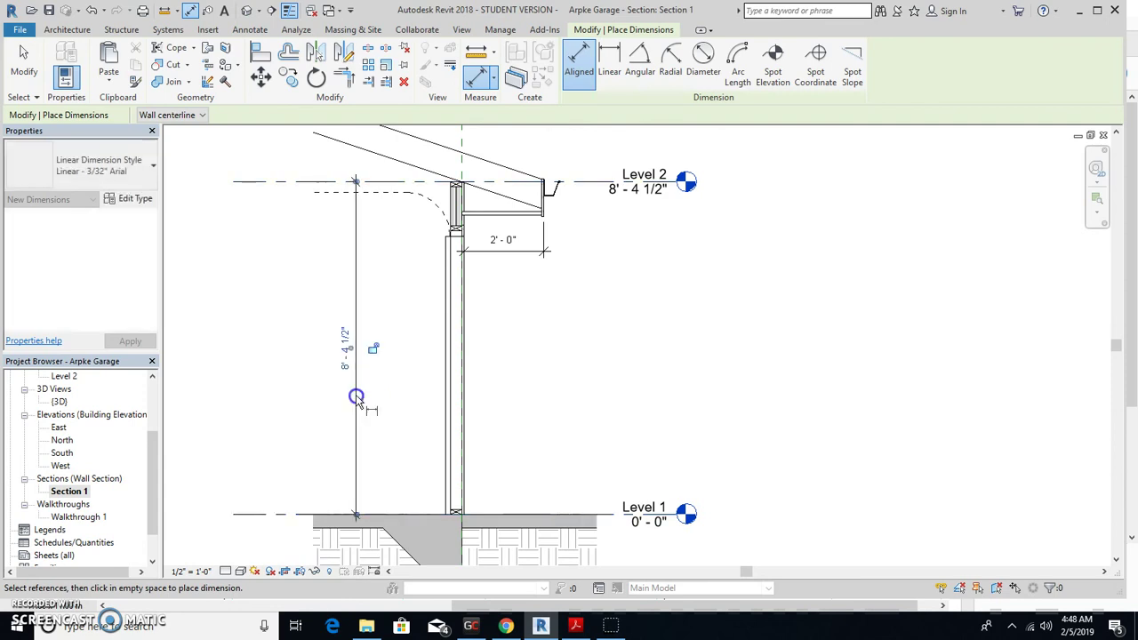
- Switch to the arpke.pdf drawing and examine the typical section's material notes from the roof trusses down to the slab
{"action": "scroll", "coordinate": [540, 421], "scroll_direction": "down", "scroll_amount": 1}
{"action": "mouse_move", "coordinate": [540, 421]}
{"action": "middle_mouse_down"}
{"action": "mouse_move", "coordinate": [536, 346]}
{"action": "mouse_move", "coordinate": [506, 310]}
{"action": "mouse_move", "coordinate": [508, 465]}
{"action": "middle_mouse_up"}
{"action": "scroll", "coordinate": [536, 346], "scroll_direction": "up", "scroll_amount": 1}
{"action": "scroll", "coordinate": [536, 347], "scroll_direction": "down", "scroll_amount": 1}
{"action": "scroll", "coordinate": [507, 313], "scroll_direction": "up", "scroll_amount": 1}
{"action": "scroll", "coordinate": [490, 418], "scroll_direction": "up", "scroll_amount": 1}
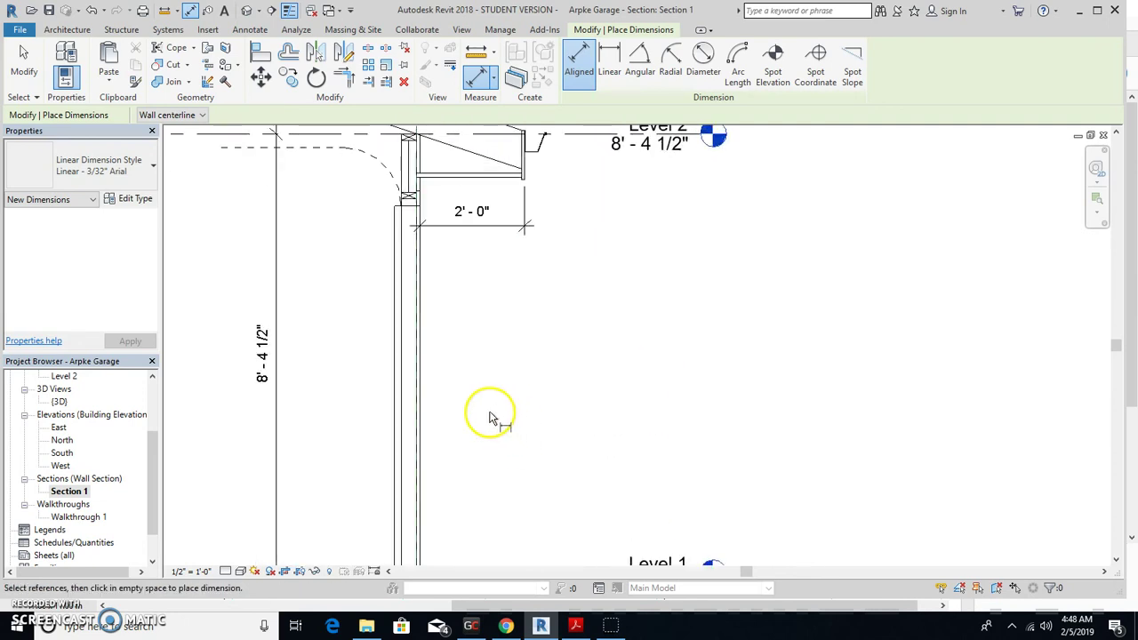
{"action": "scroll", "coordinate": [490, 418], "scroll_direction": "down", "scroll_amount": 1}
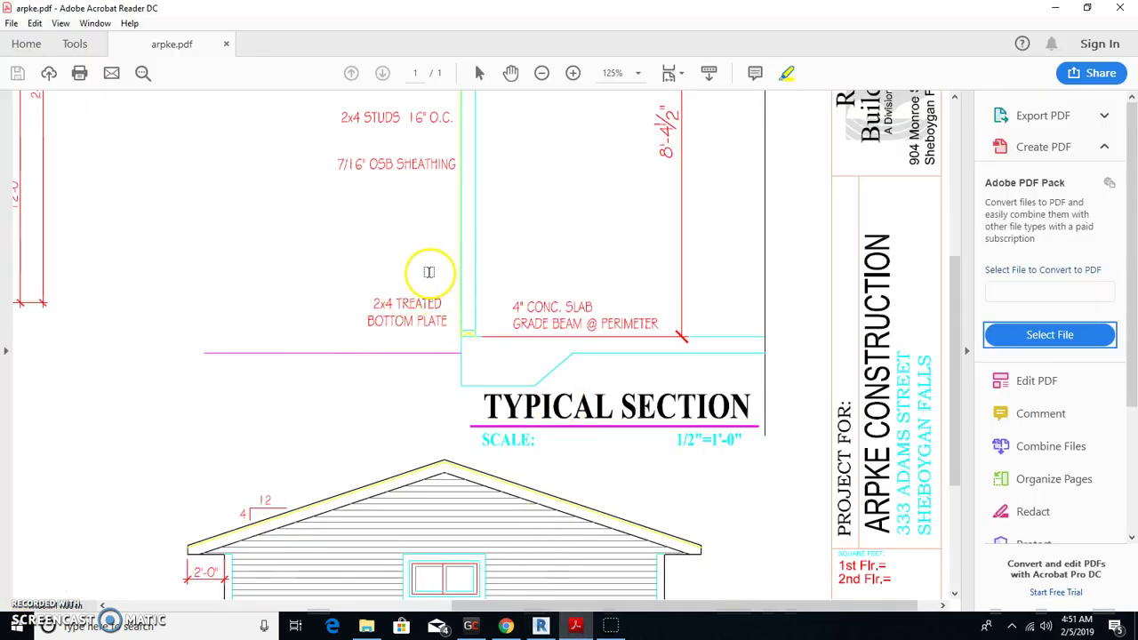
{"action": "scroll", "coordinate": [429, 272], "scroll_direction": "up", "scroll_amount": 3}
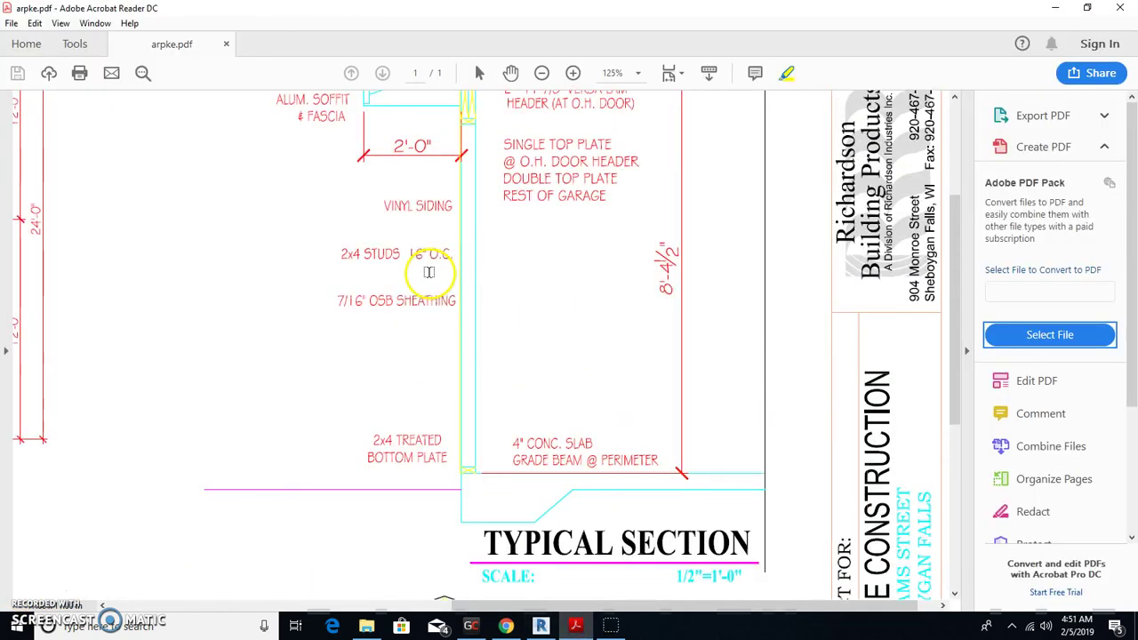
{"action": "scroll", "coordinate": [414, 211], "scroll_direction": "up", "scroll_amount": 1}
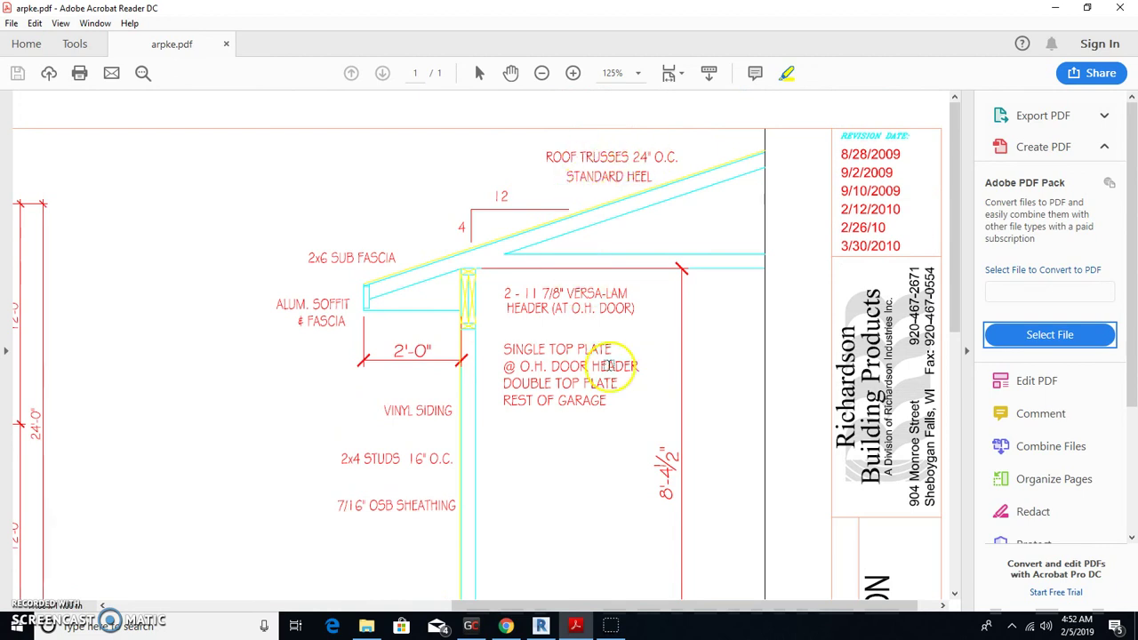
{"action": "scroll", "coordinate": [445, 409], "scroll_direction": "down", "scroll_amount": 2}
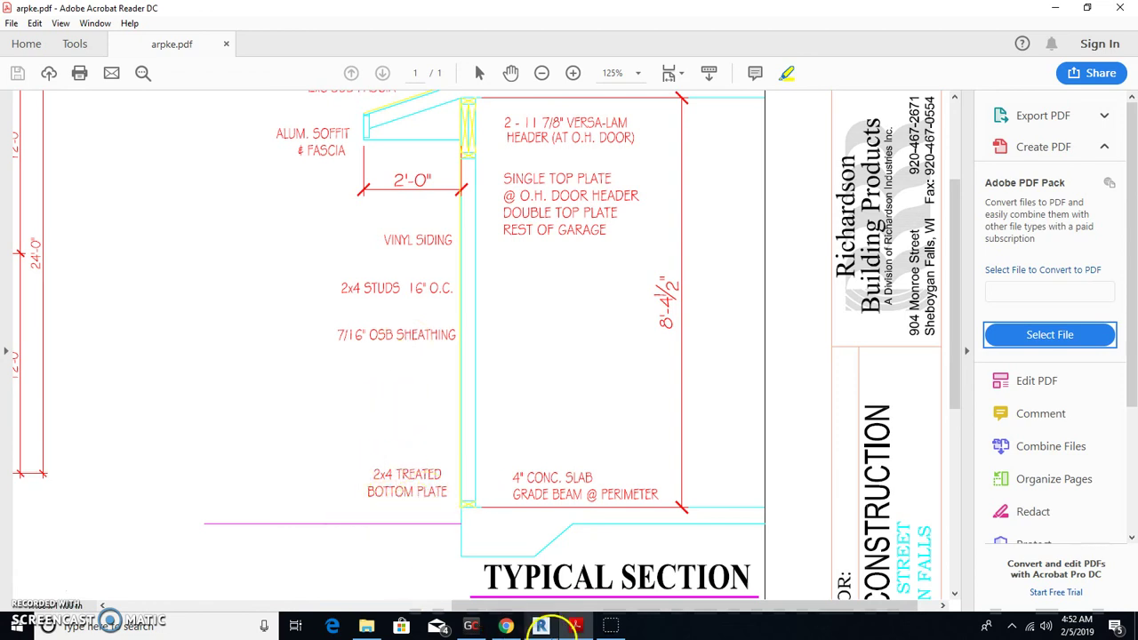
- In Revit, add the text note 2" x 4" Bottom Plate outside the wall's base and move it just above the Level 1 label
{"action": "left_click", "coordinate": [540, 627]}
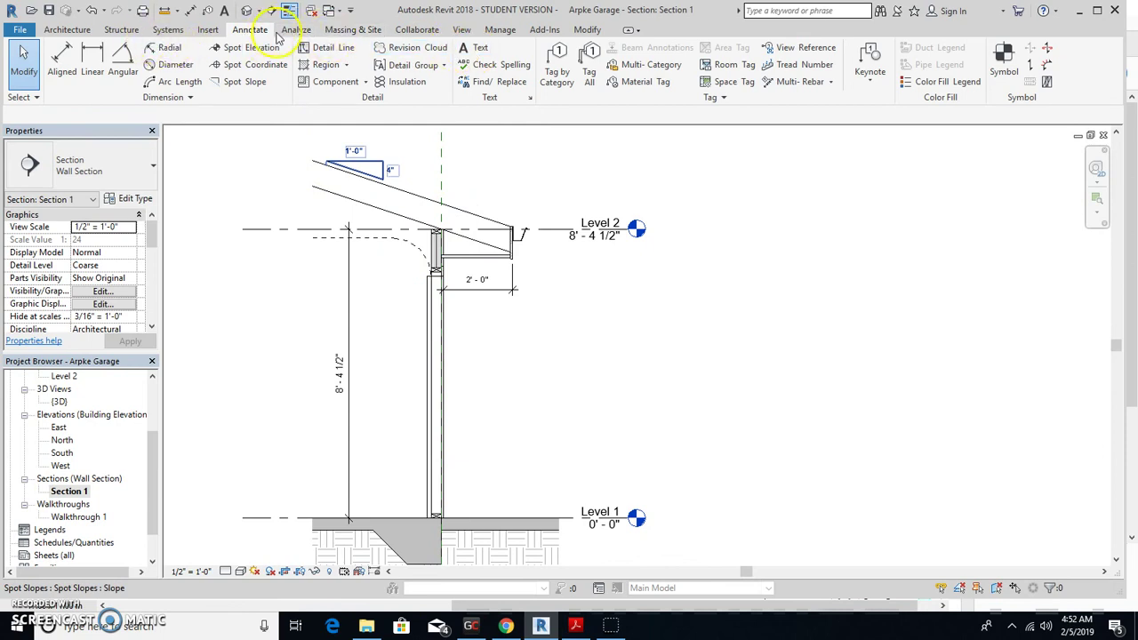
{"action": "left_click", "coordinate": [483, 54]}
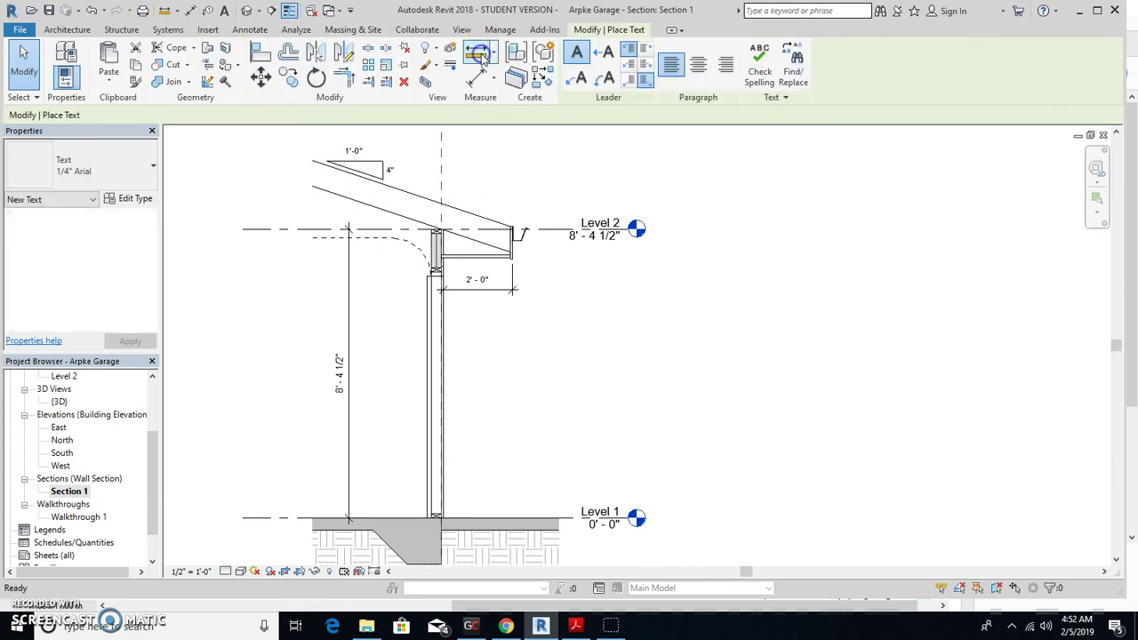
{"action": "left_click", "coordinate": [463, 495]}
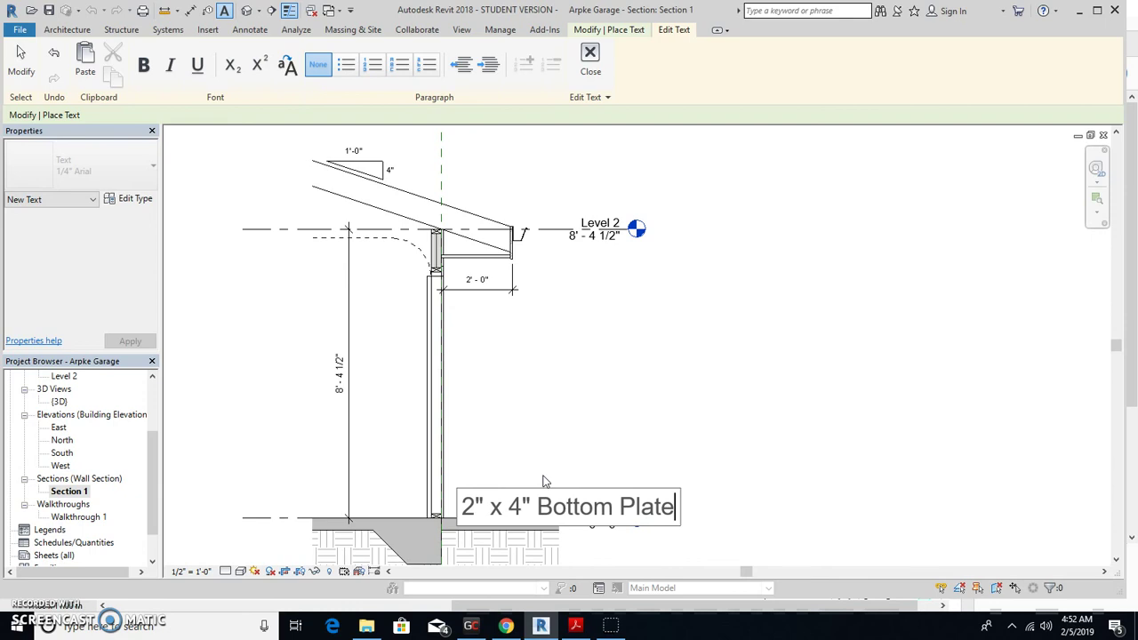
{"action": "left_click", "coordinate": [544, 448]}
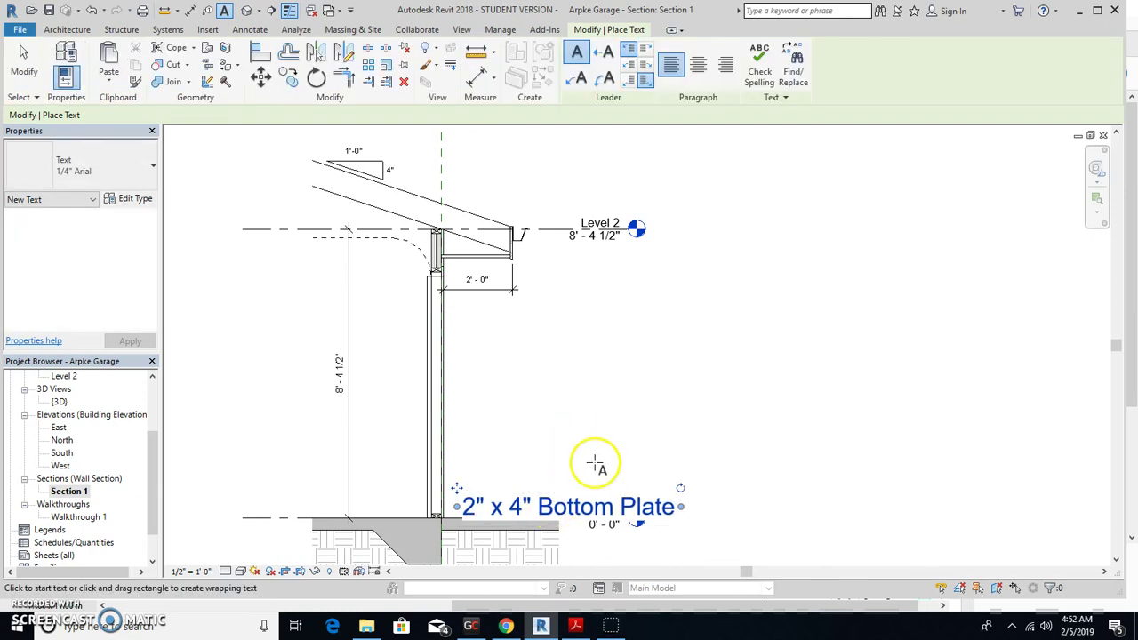
{"action": "key", "text": "Escape"}
{"action": "left_click_drag", "start_coordinate": [544, 512], "coordinate": [545, 489]}
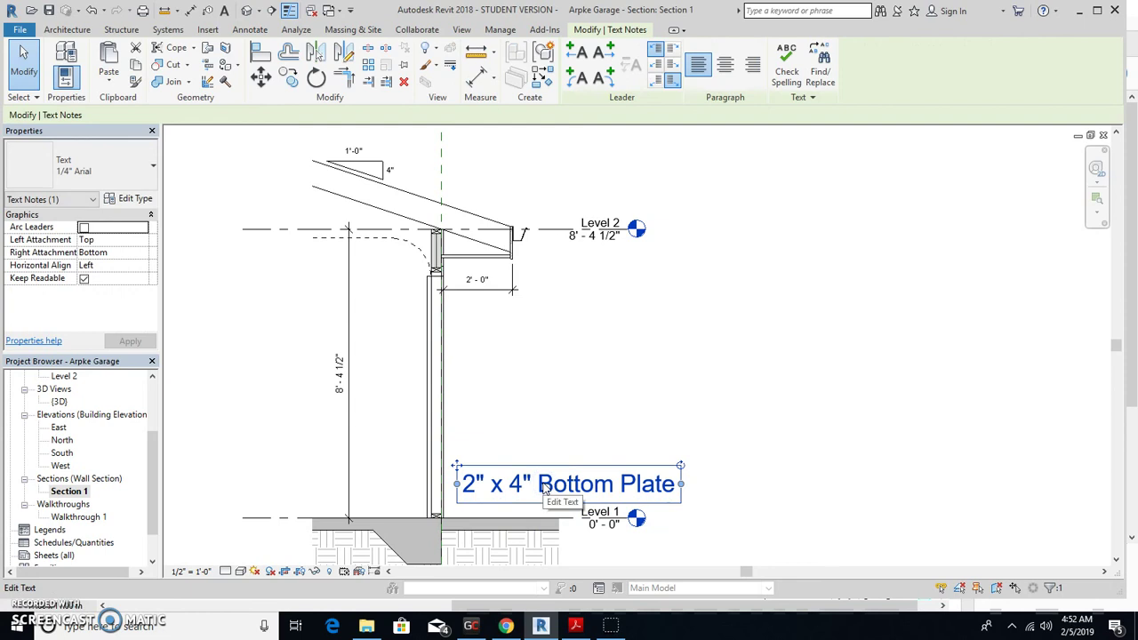
{"action": "left_click", "coordinate": [757, 472]}
{"action": "left_click", "coordinate": [648, 483]}
{"action": "left_click", "coordinate": [649, 485]}
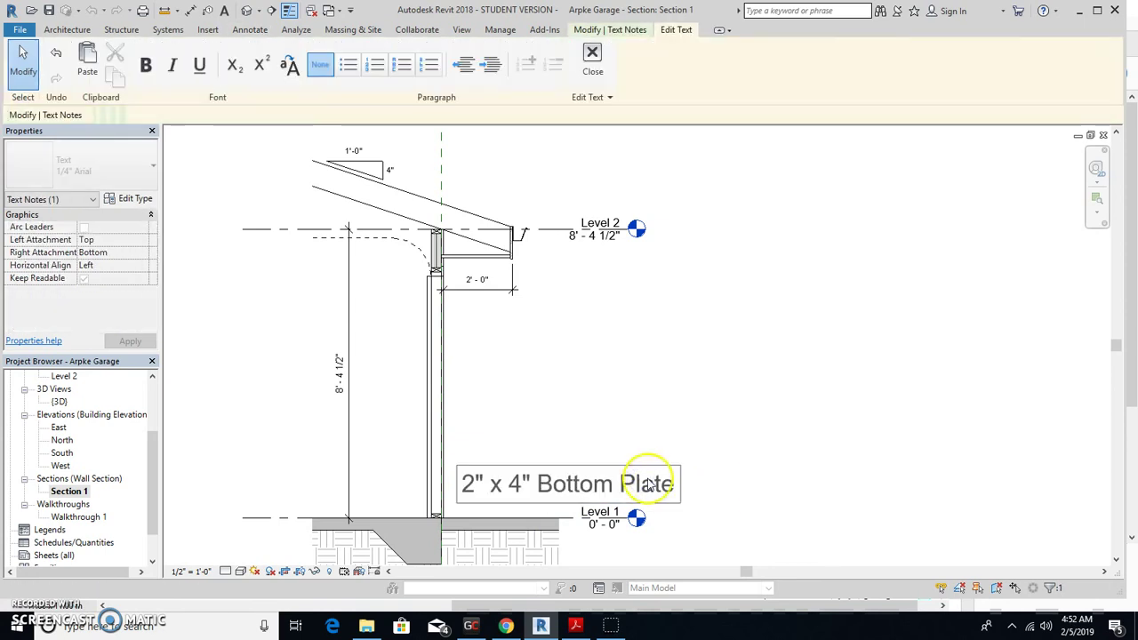
{"action": "left_click_drag", "start_coordinate": [668, 483], "coordinate": [452, 482]}
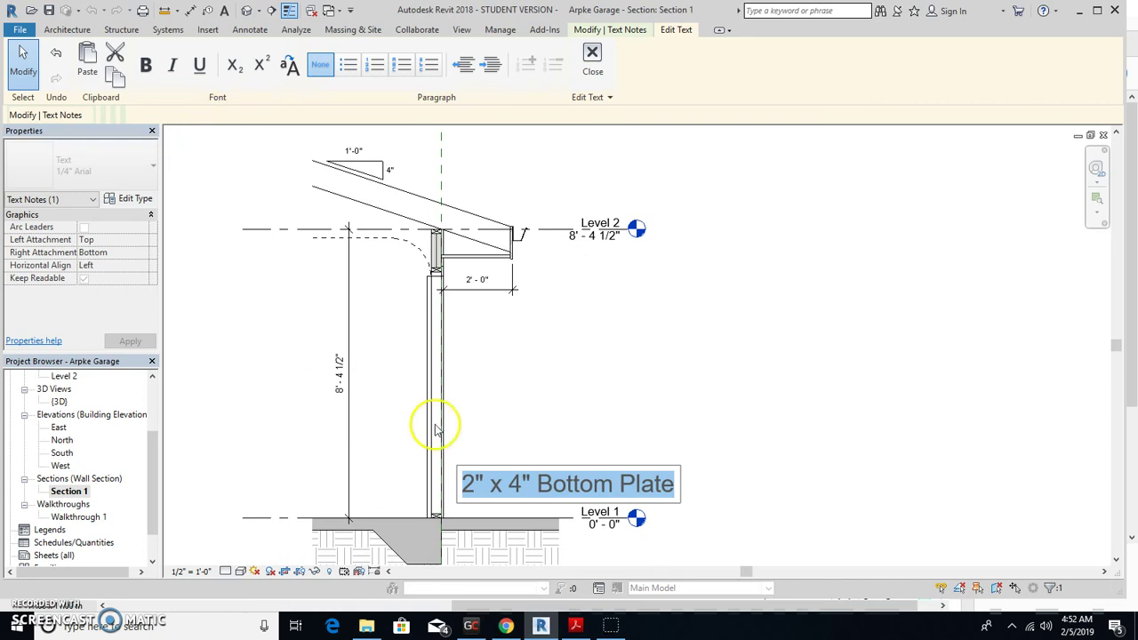
{"action": "left_click", "coordinate": [728, 443]}
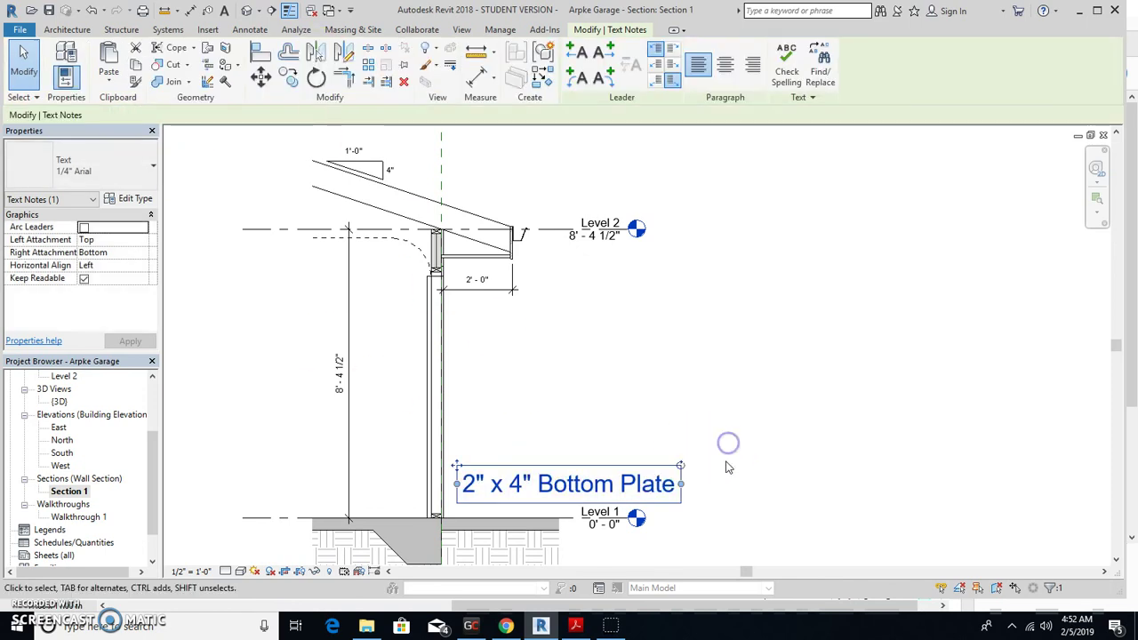
{"action": "left_click", "coordinate": [727, 466]}
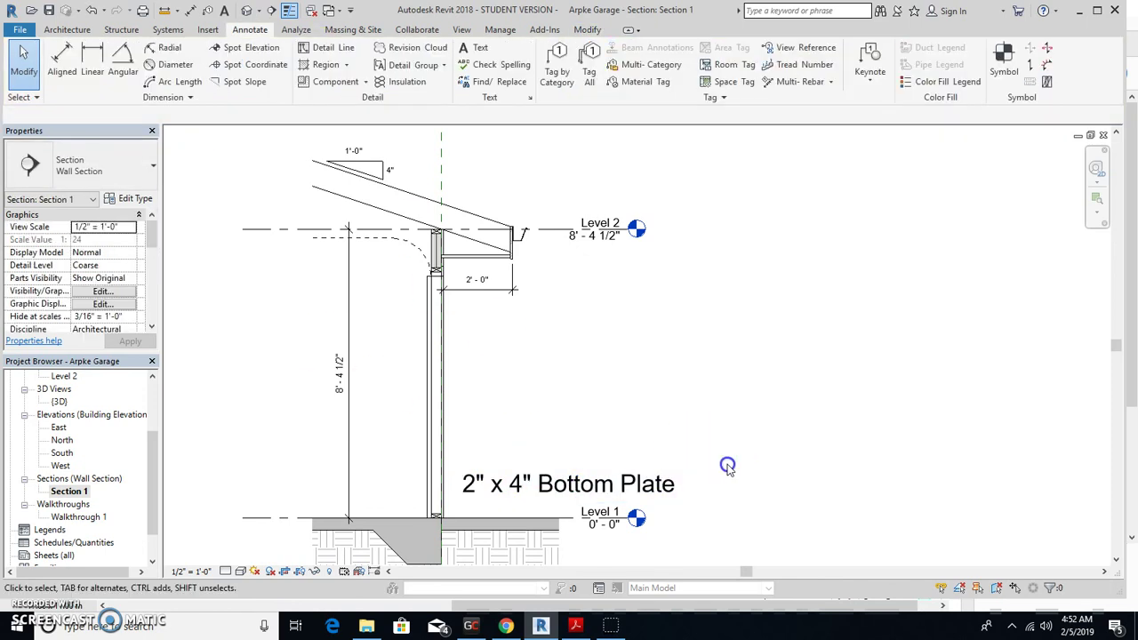
{"action": "left_click", "coordinate": [620, 491]}
{"action": "double_click", "coordinate": [613, 488]}
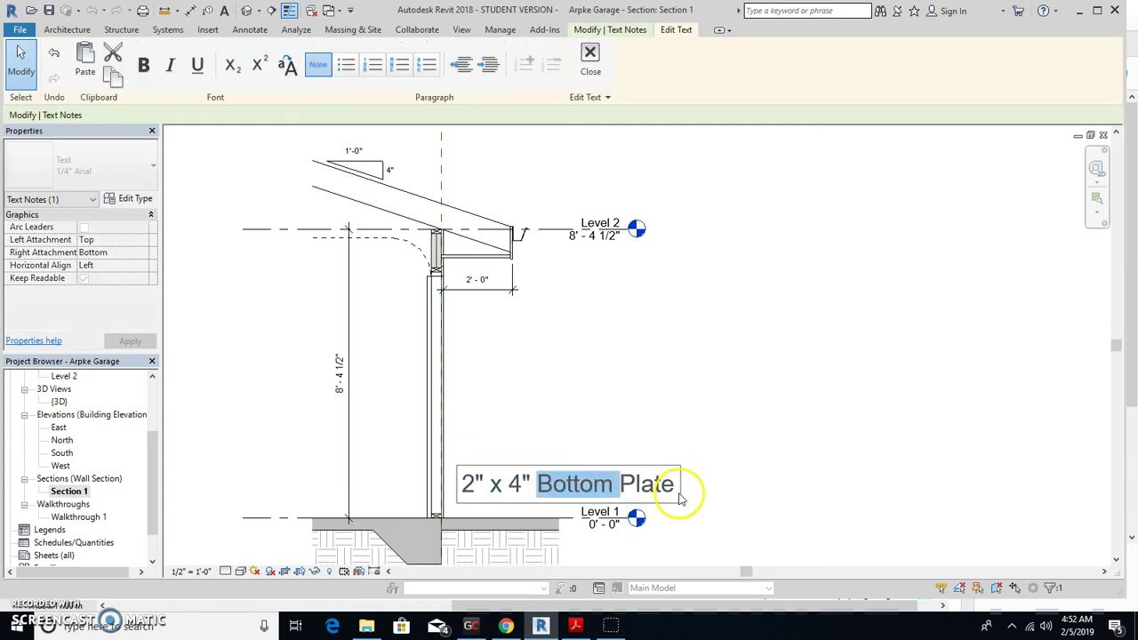
{"action": "left_click", "coordinate": [680, 498]}
{"action": "left_click_drag", "start_coordinate": [676, 495], "coordinate": [450, 474]}
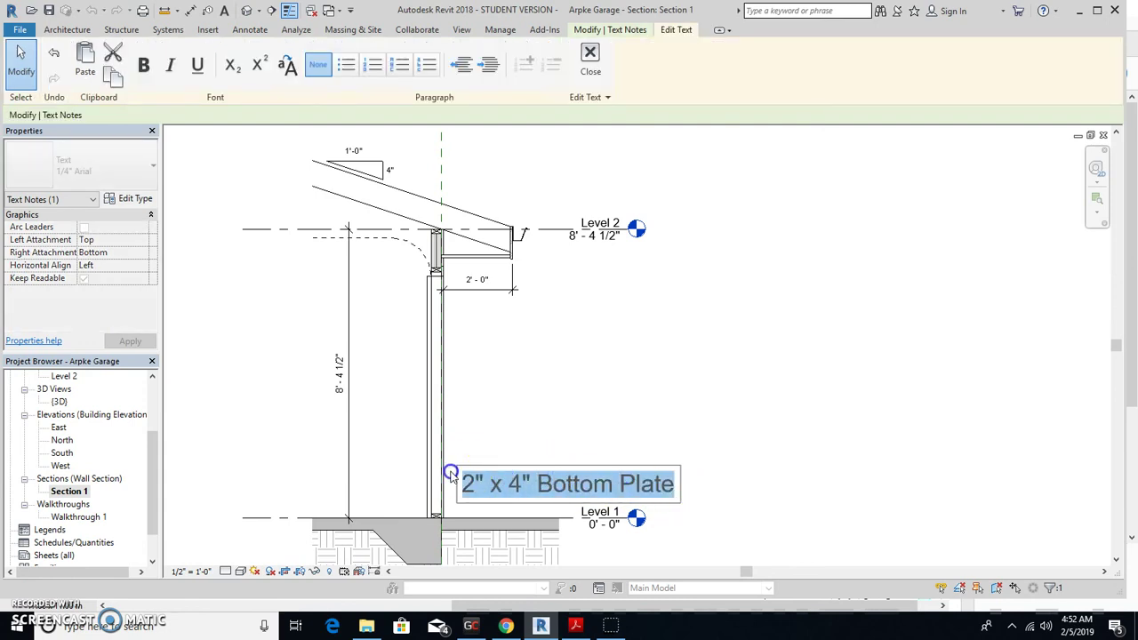
{"action": "left_click", "coordinate": [577, 400]}
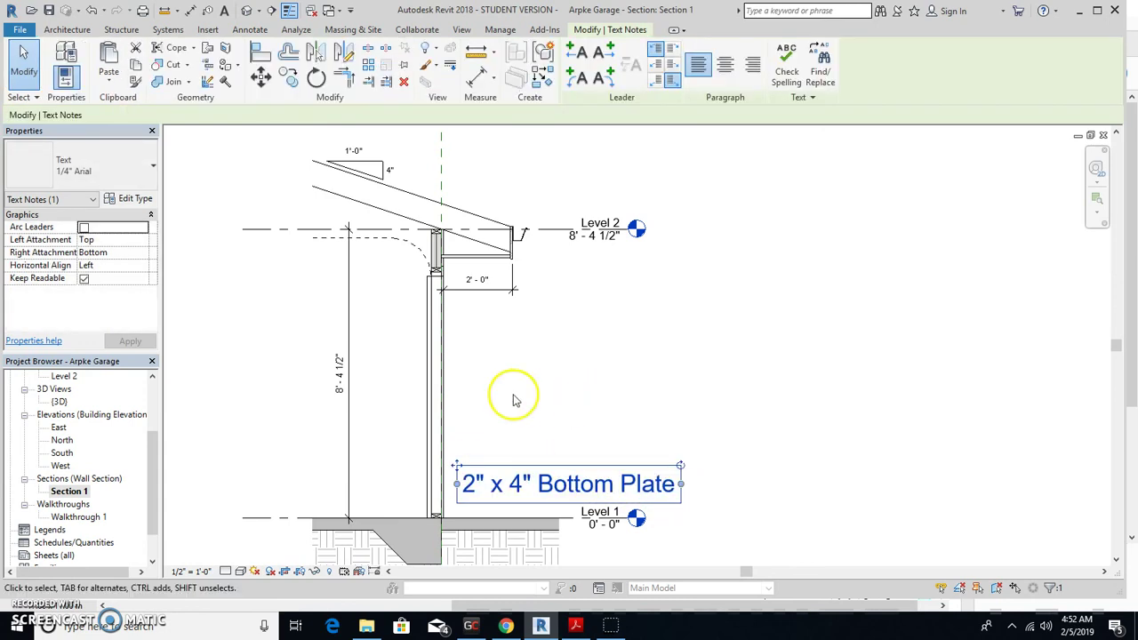
- Switch to arpke.pdf and review the typical section's notes for the soffit and fascia, header, top plates, wall layers, bottom plate and slab
{"action": "left_click", "coordinate": [575, 627]}
{"action": "scroll", "coordinate": [465, 369], "scroll_direction": "up", "scroll_amount": 2}
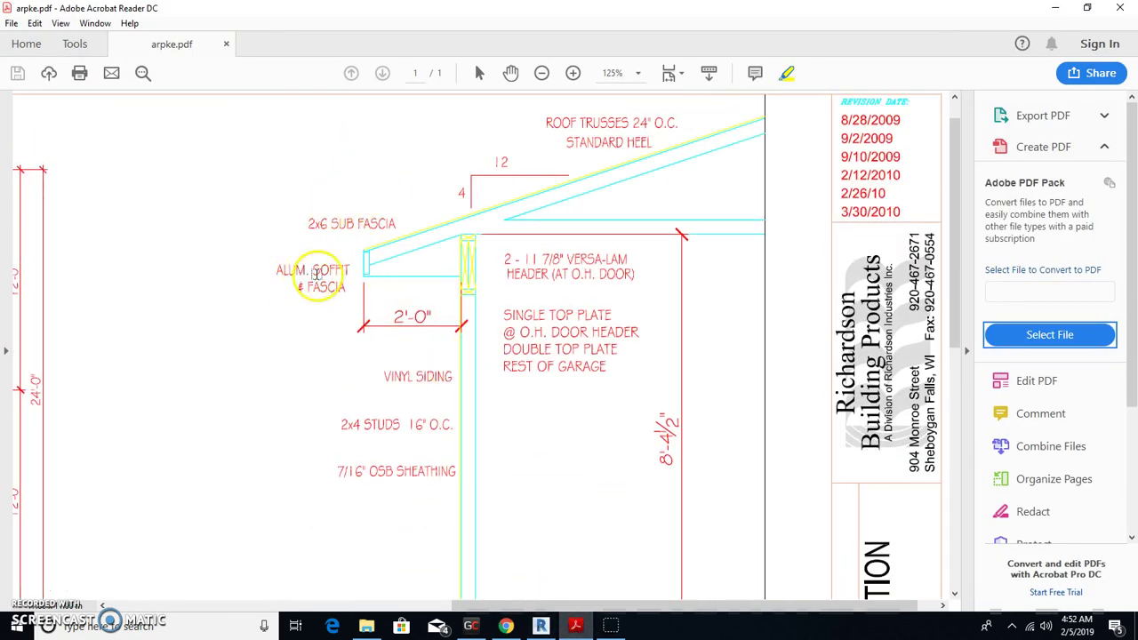
{"action": "scroll", "coordinate": [353, 218], "scroll_direction": "down", "scroll_amount": 5}
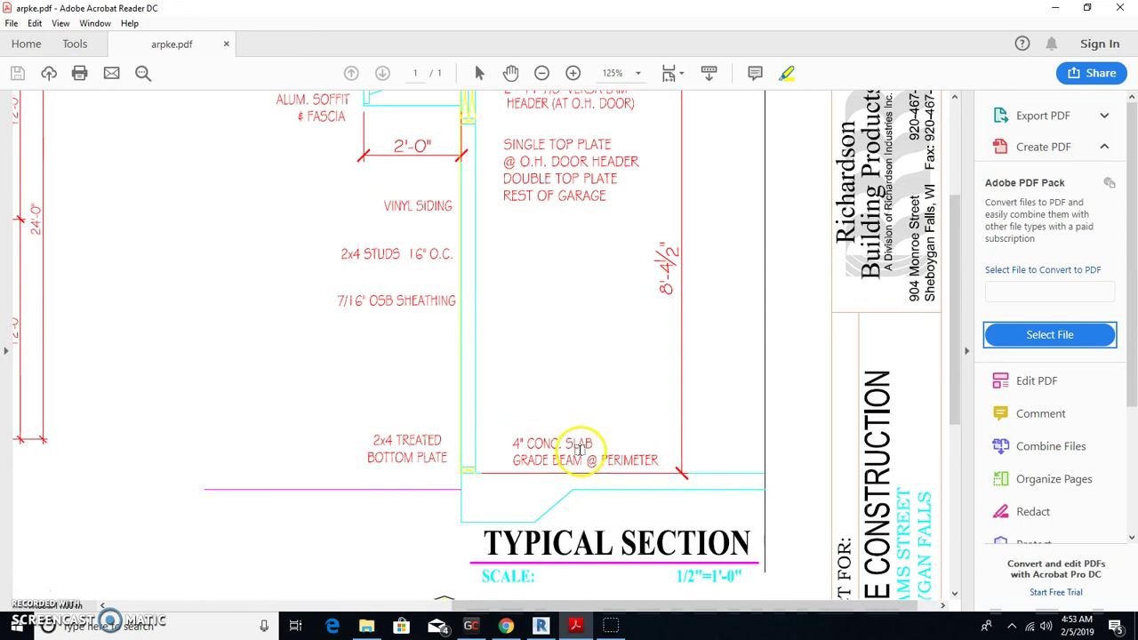
{"action": "scroll", "coordinate": [603, 454], "scroll_direction": "up", "scroll_amount": 4}
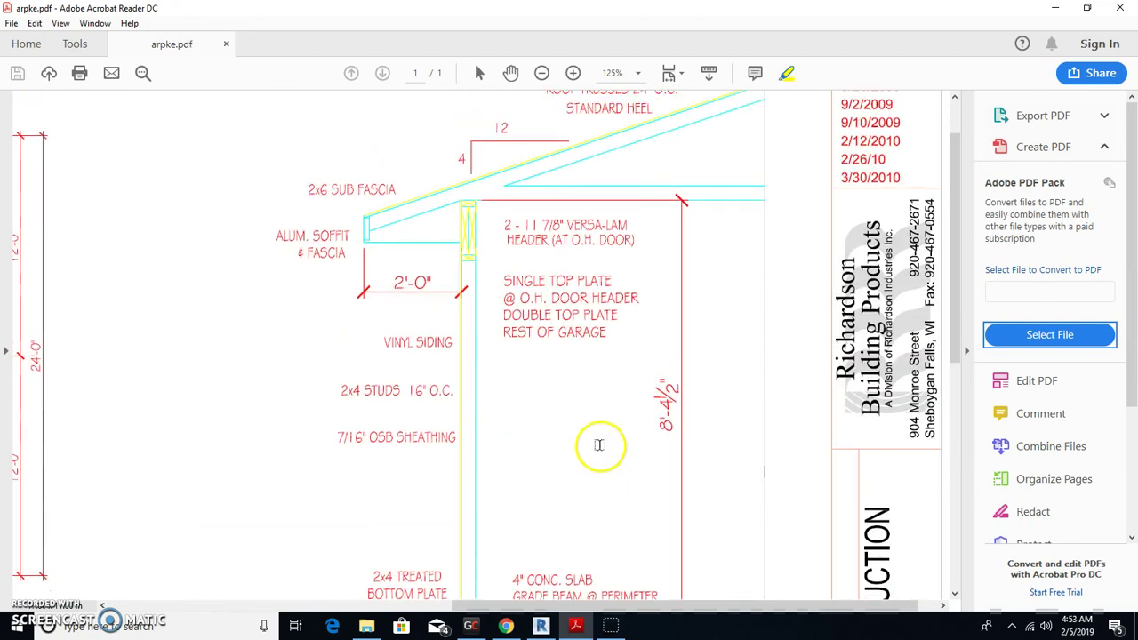
{"action": "scroll", "coordinate": [552, 277], "scroll_direction": "down", "scroll_amount": 5}
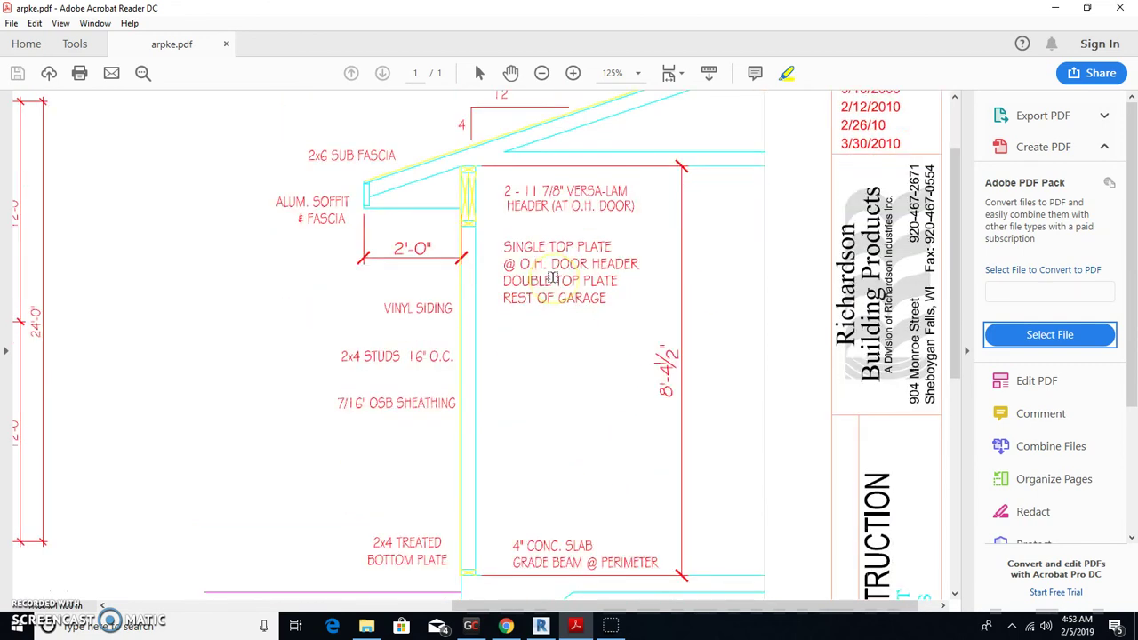
{"action": "scroll", "coordinate": [534, 427], "scroll_direction": "down", "scroll_amount": 1}
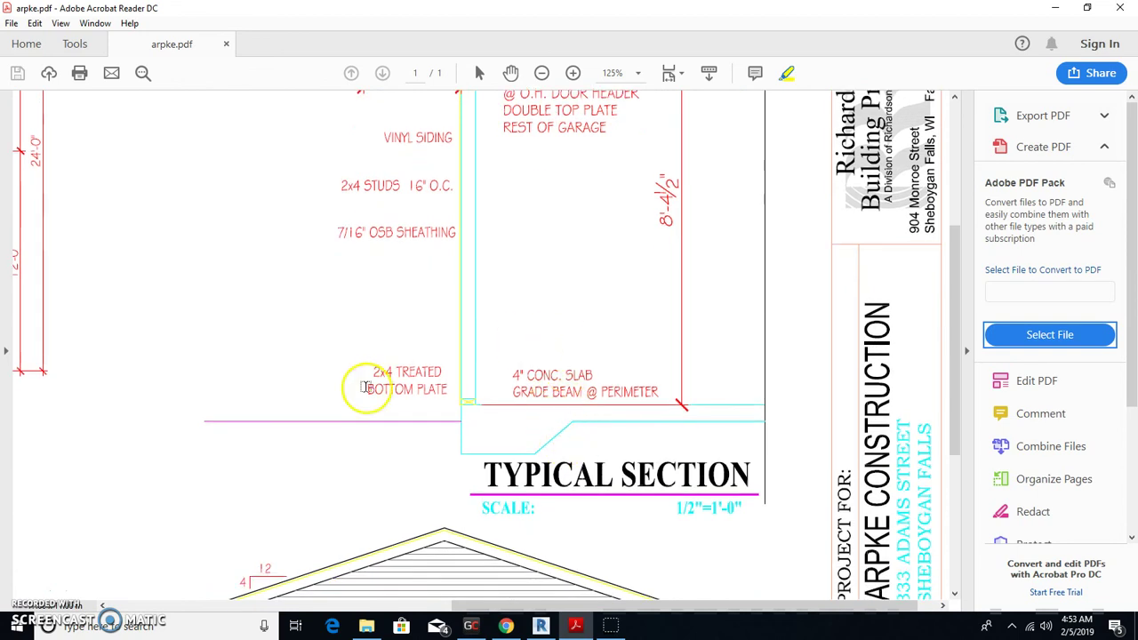